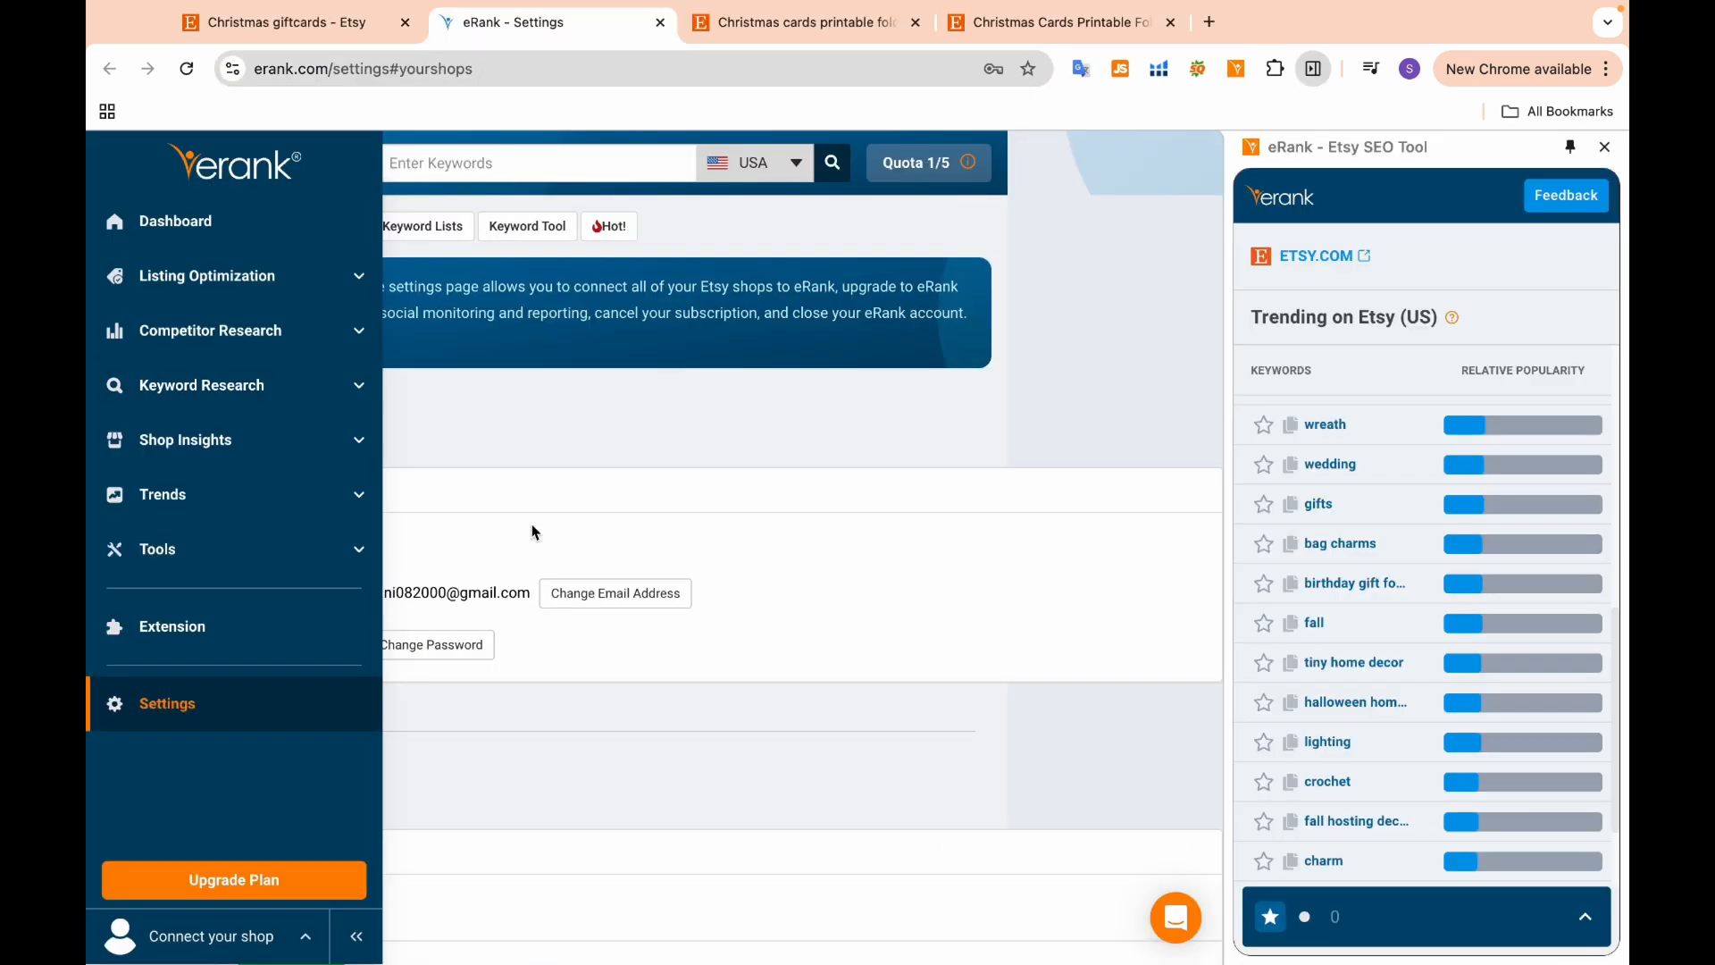
Search Etsy for "christmas cards with horses" and look through the listings
click(659, 25)
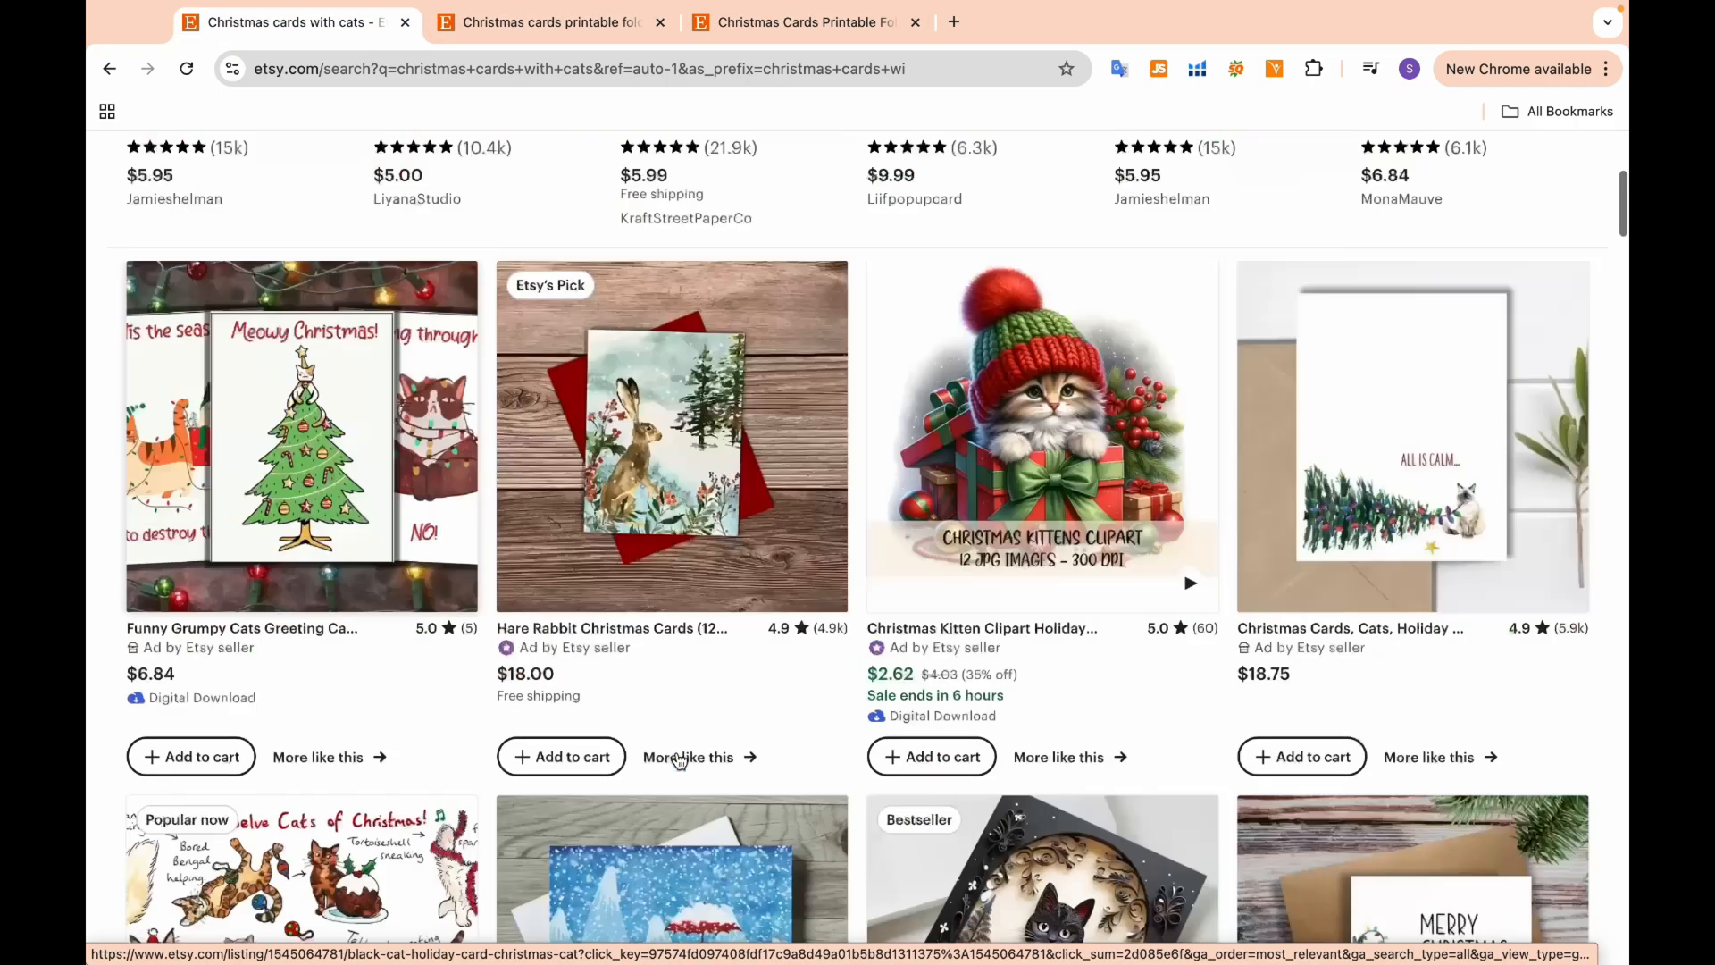
scroll(679, 760, up, 5)
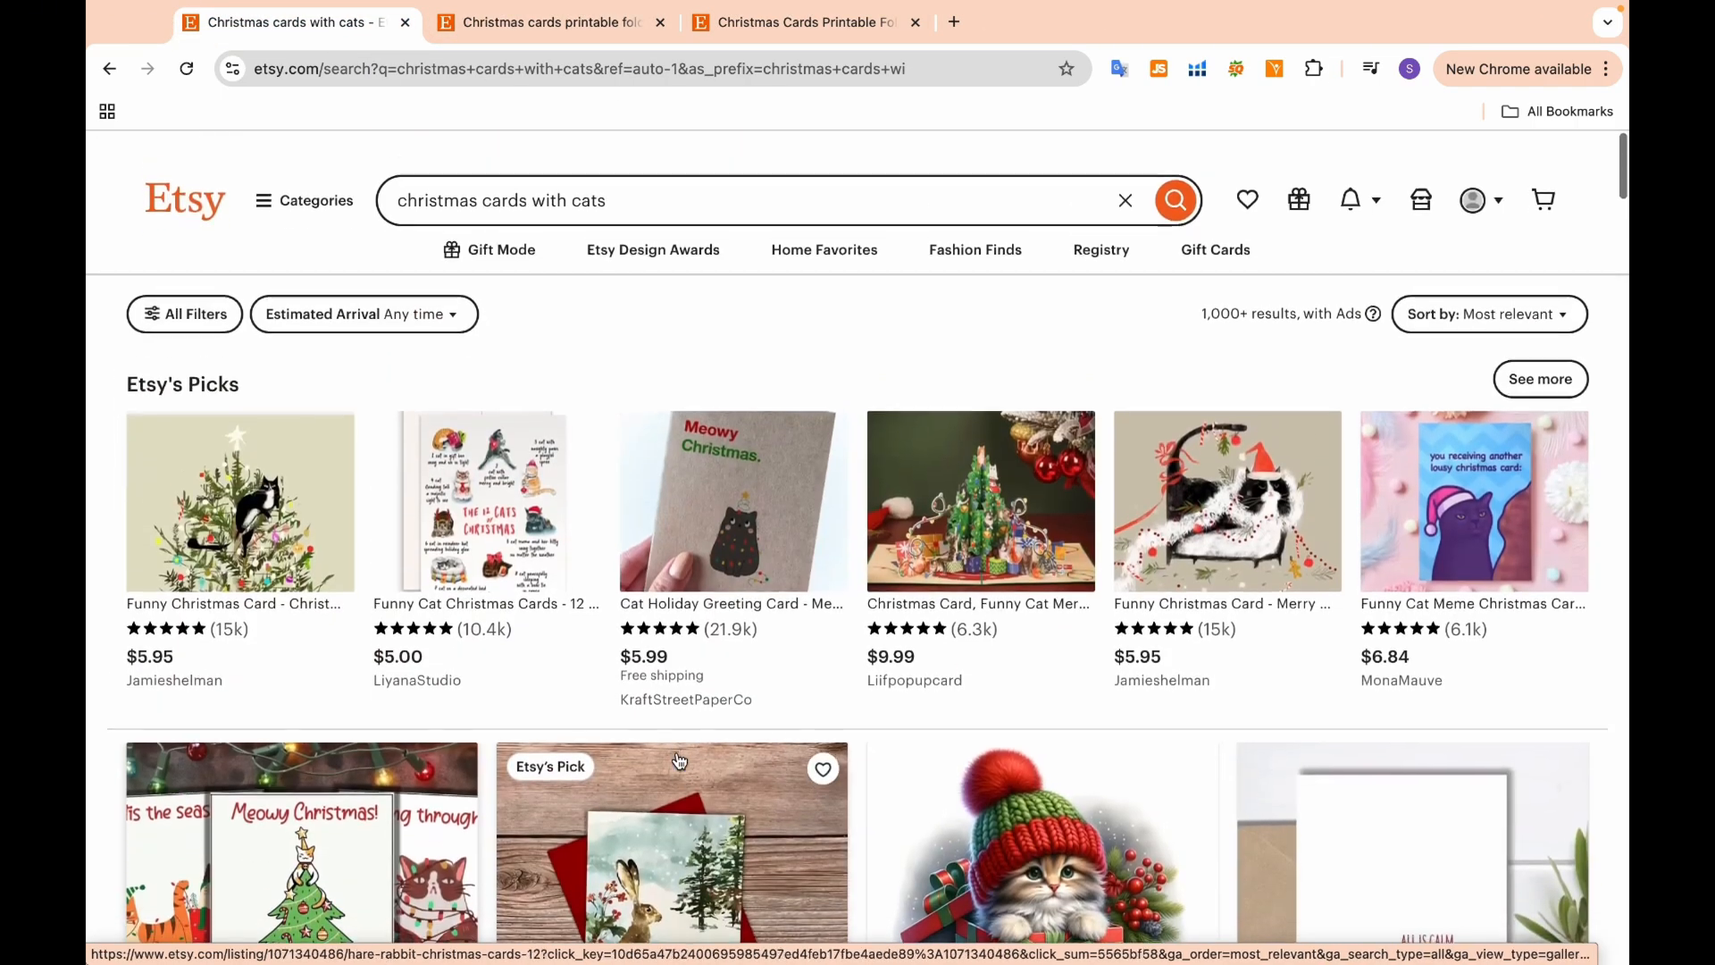
click(620, 169)
key(BackSpace)
key(BackSpace)
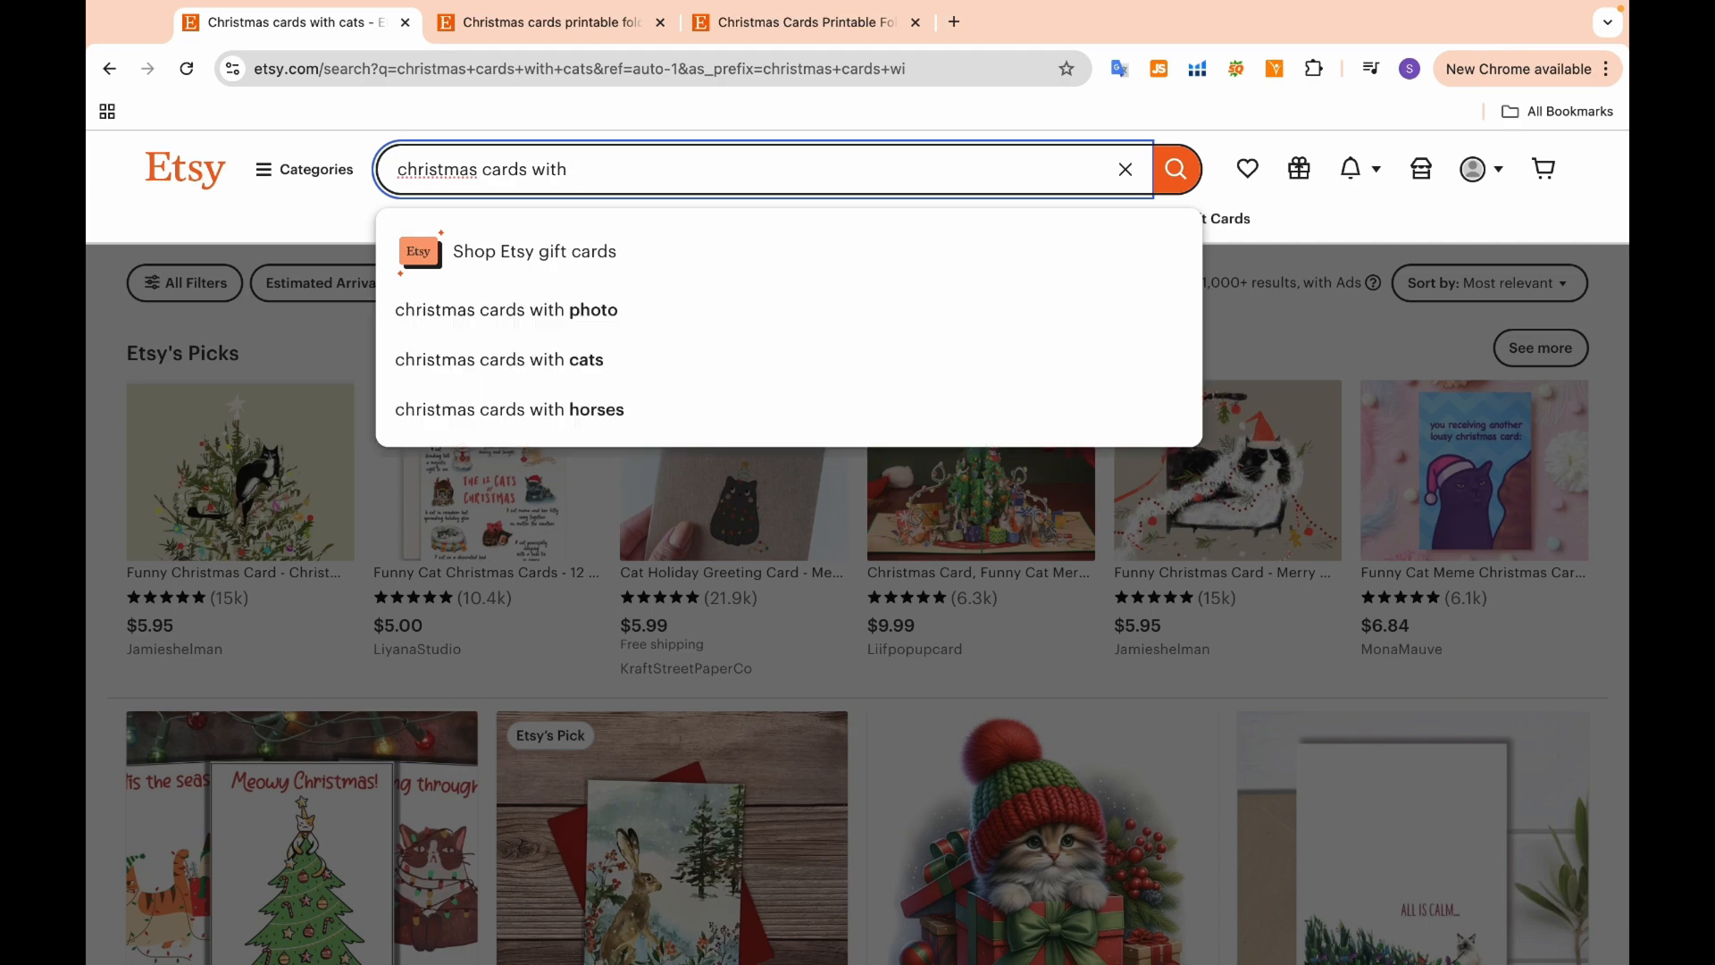
scroll(616, 380, down, 1)
click(613, 373)
scroll(613, 370, down, 10)
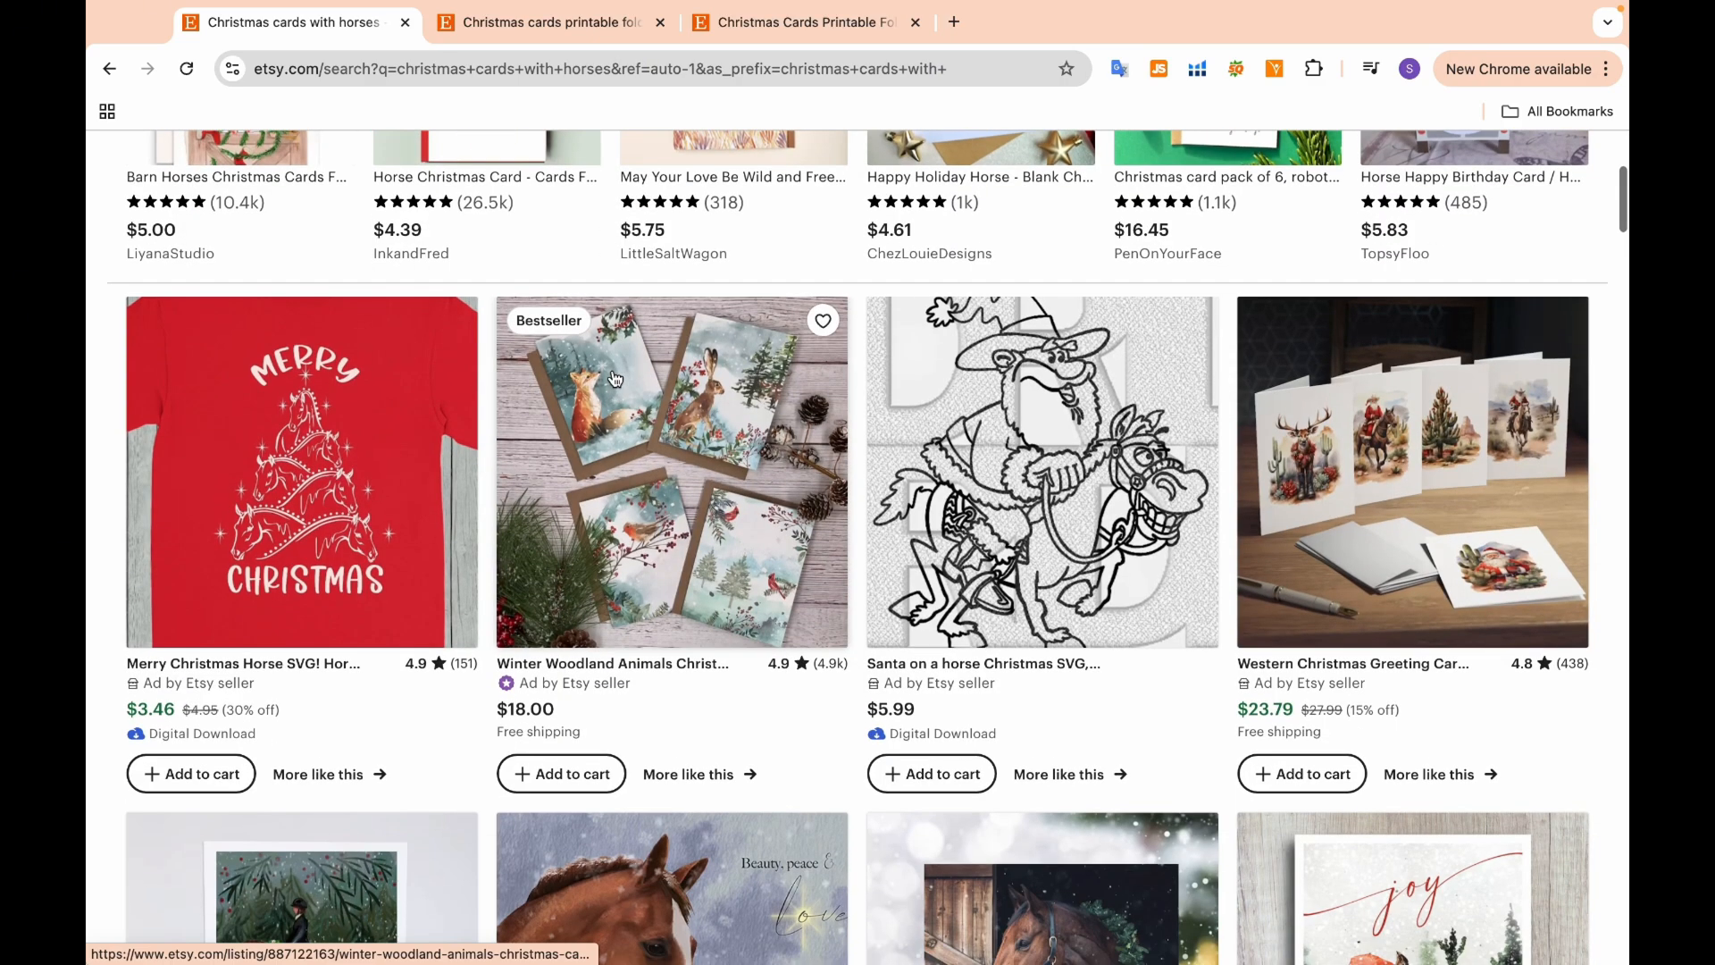
scroll(613, 370, down, 1)
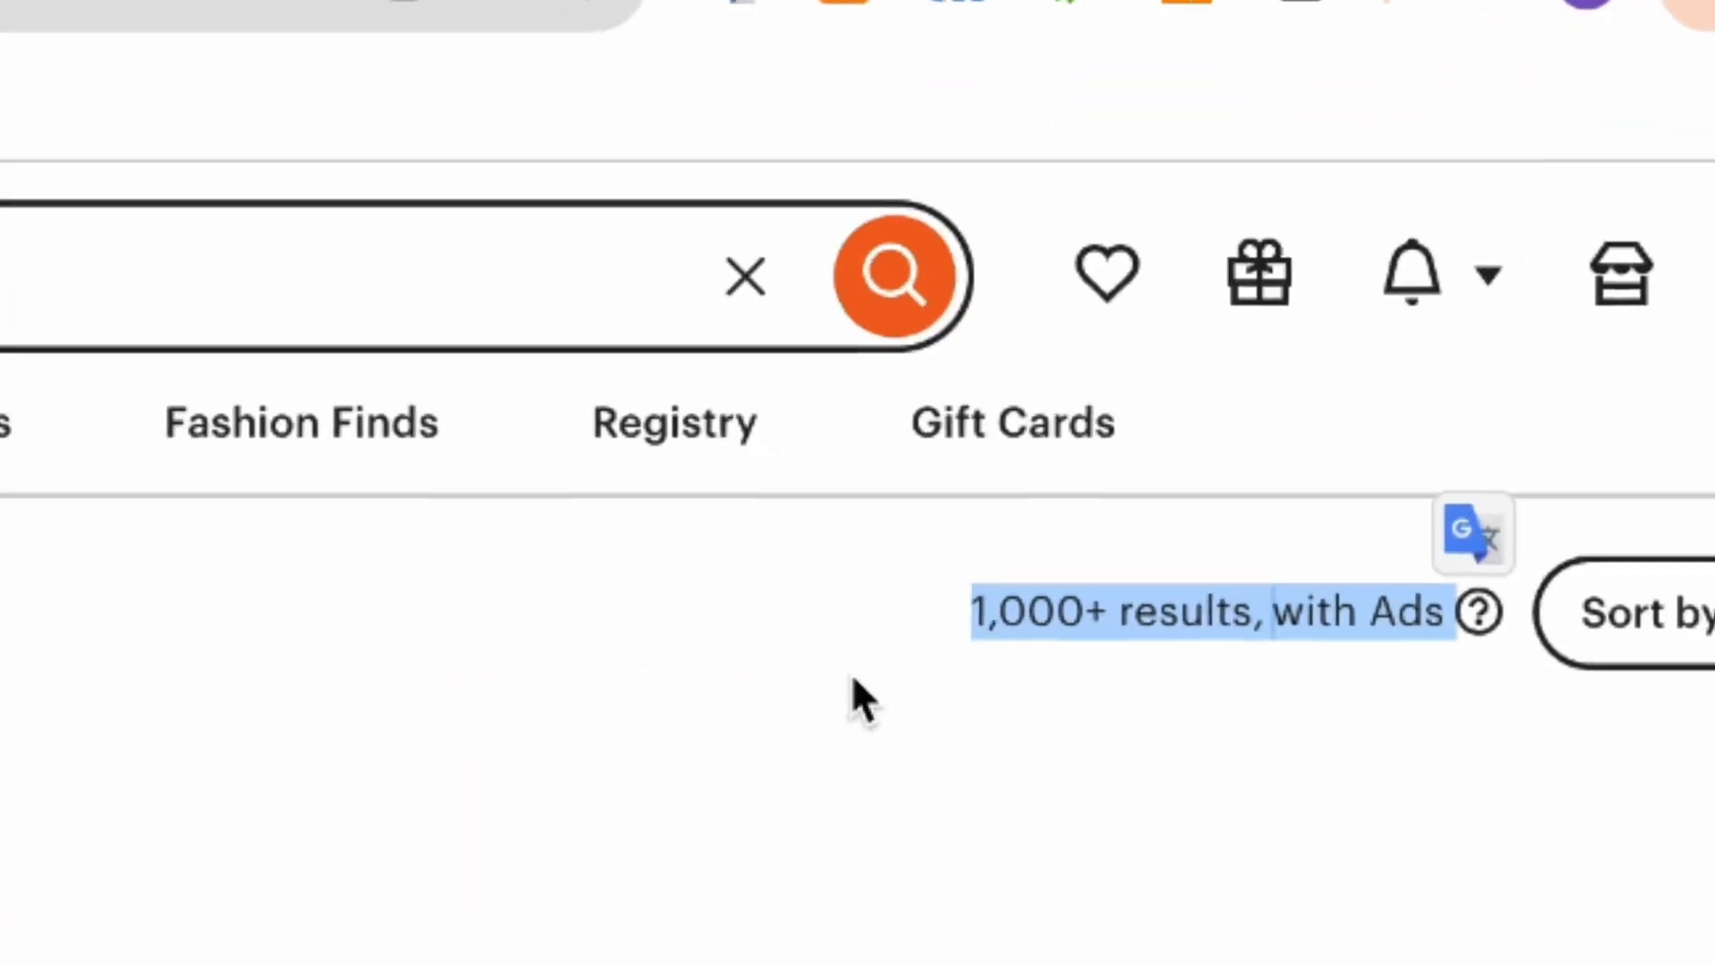
Examine the digital-download horse card results and open the Printable White Horse Christmas Card listing
click(831, 691)
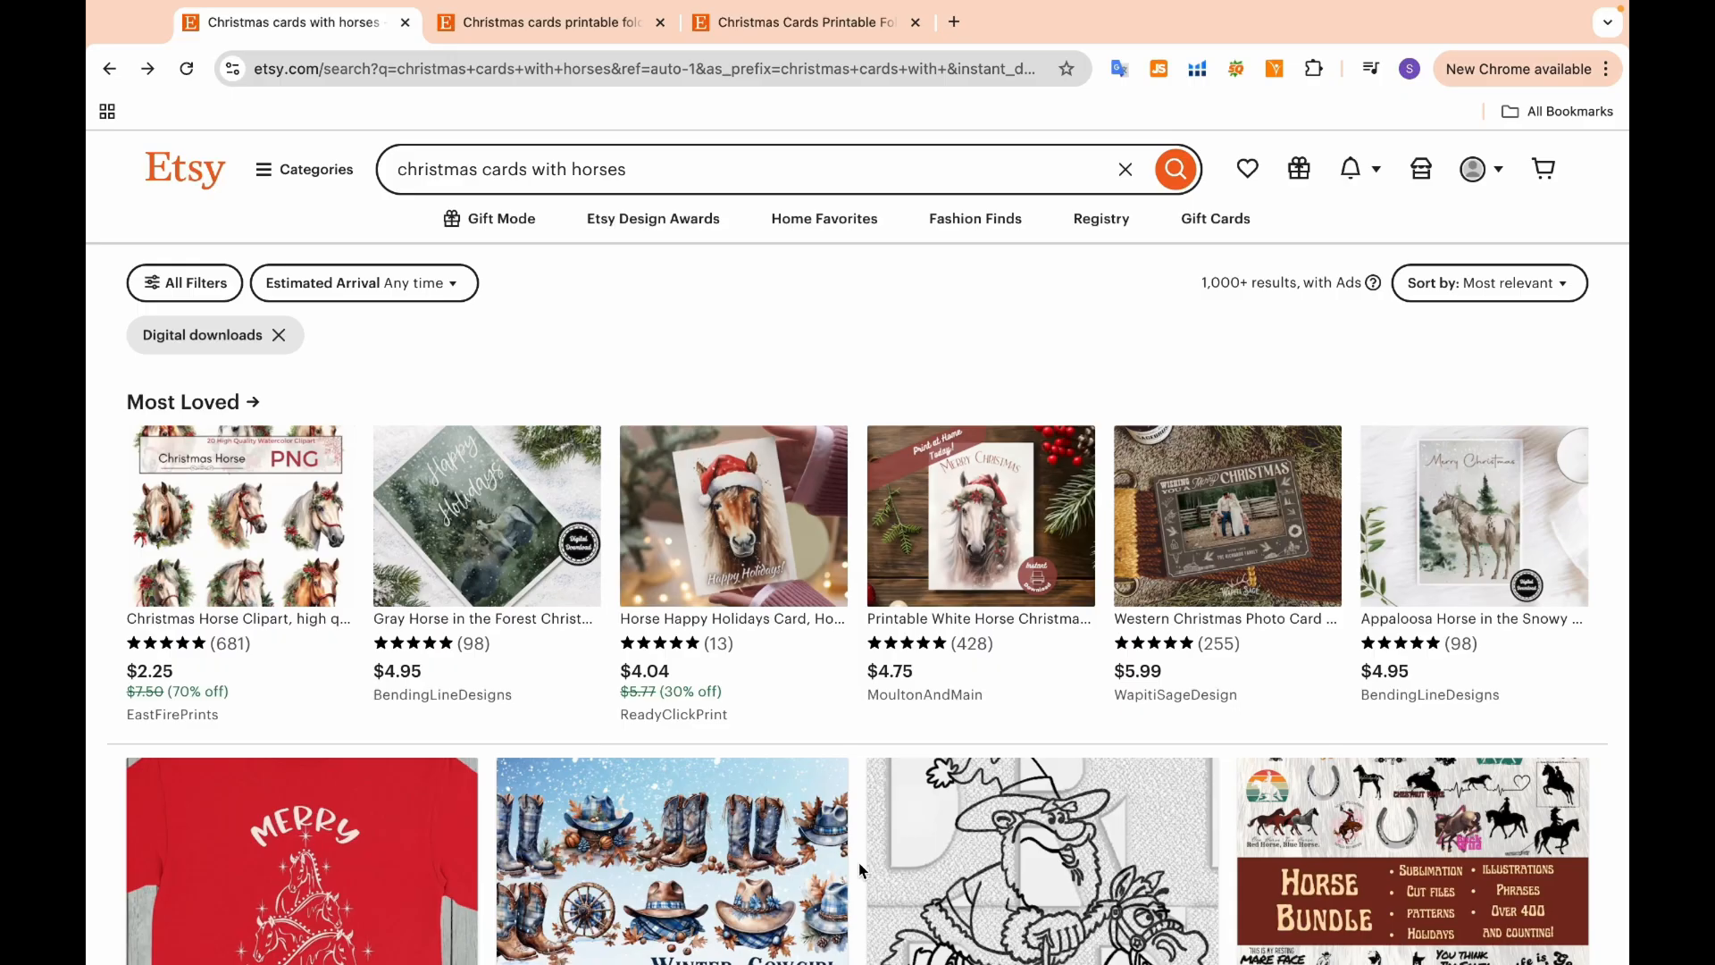
scroll(860, 865, down, 2)
scroll(859, 871, up, 2)
click(981, 580)
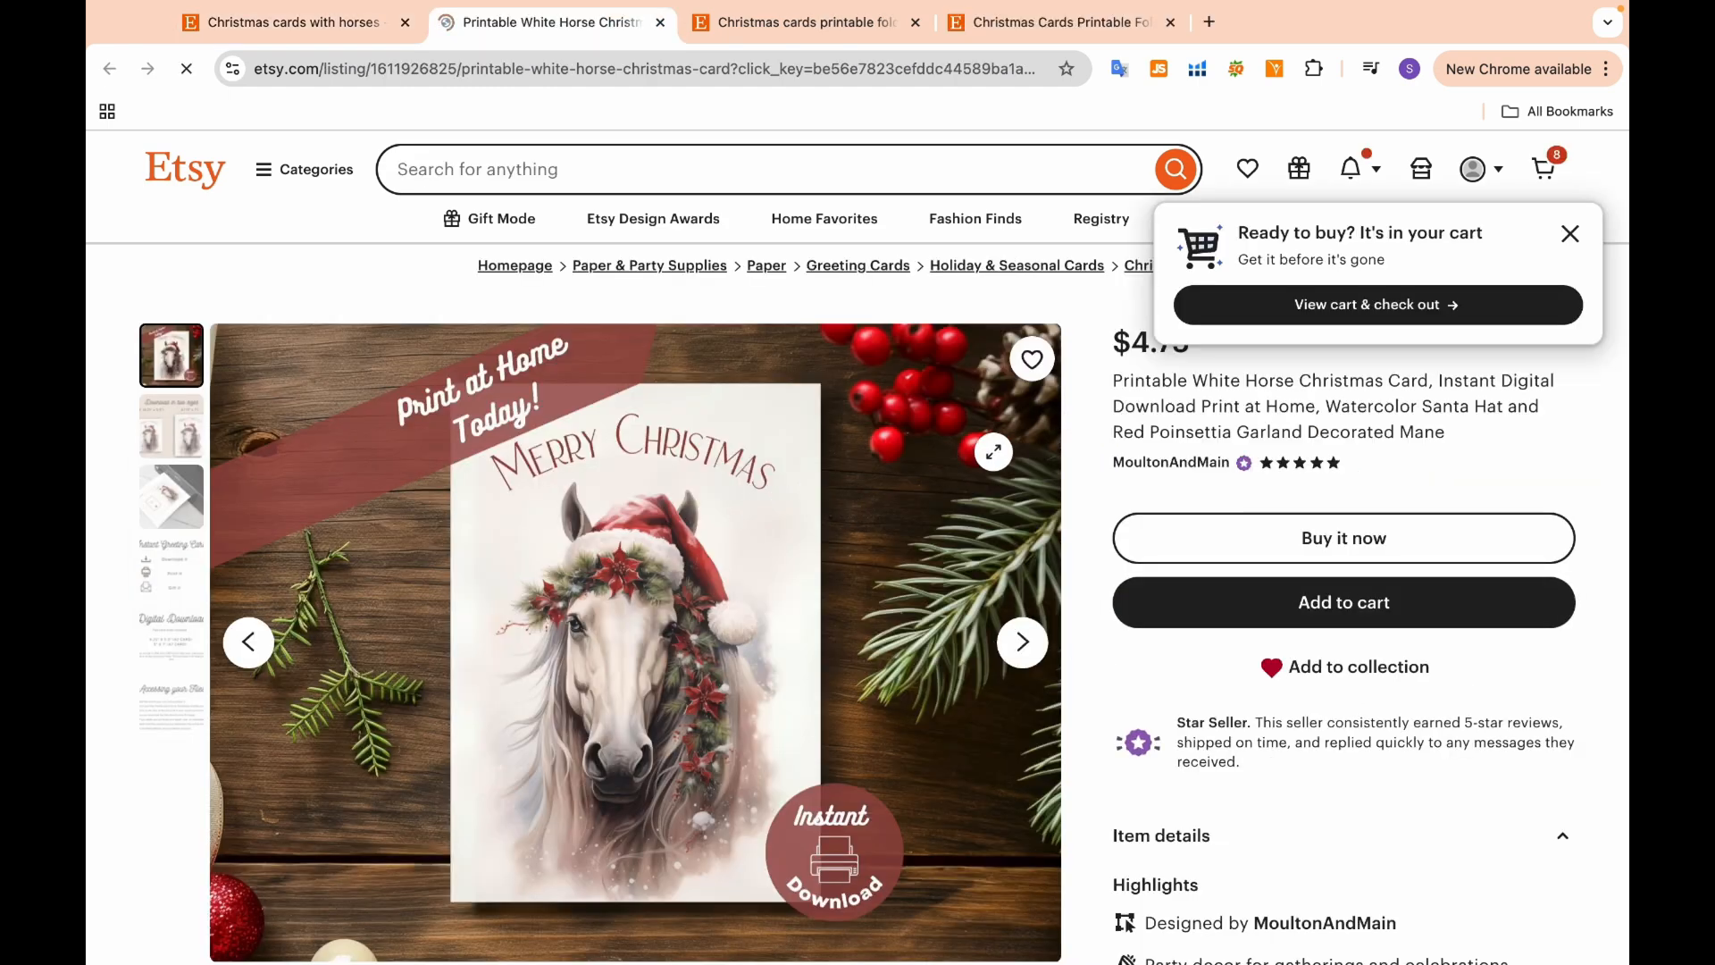
click(1569, 234)
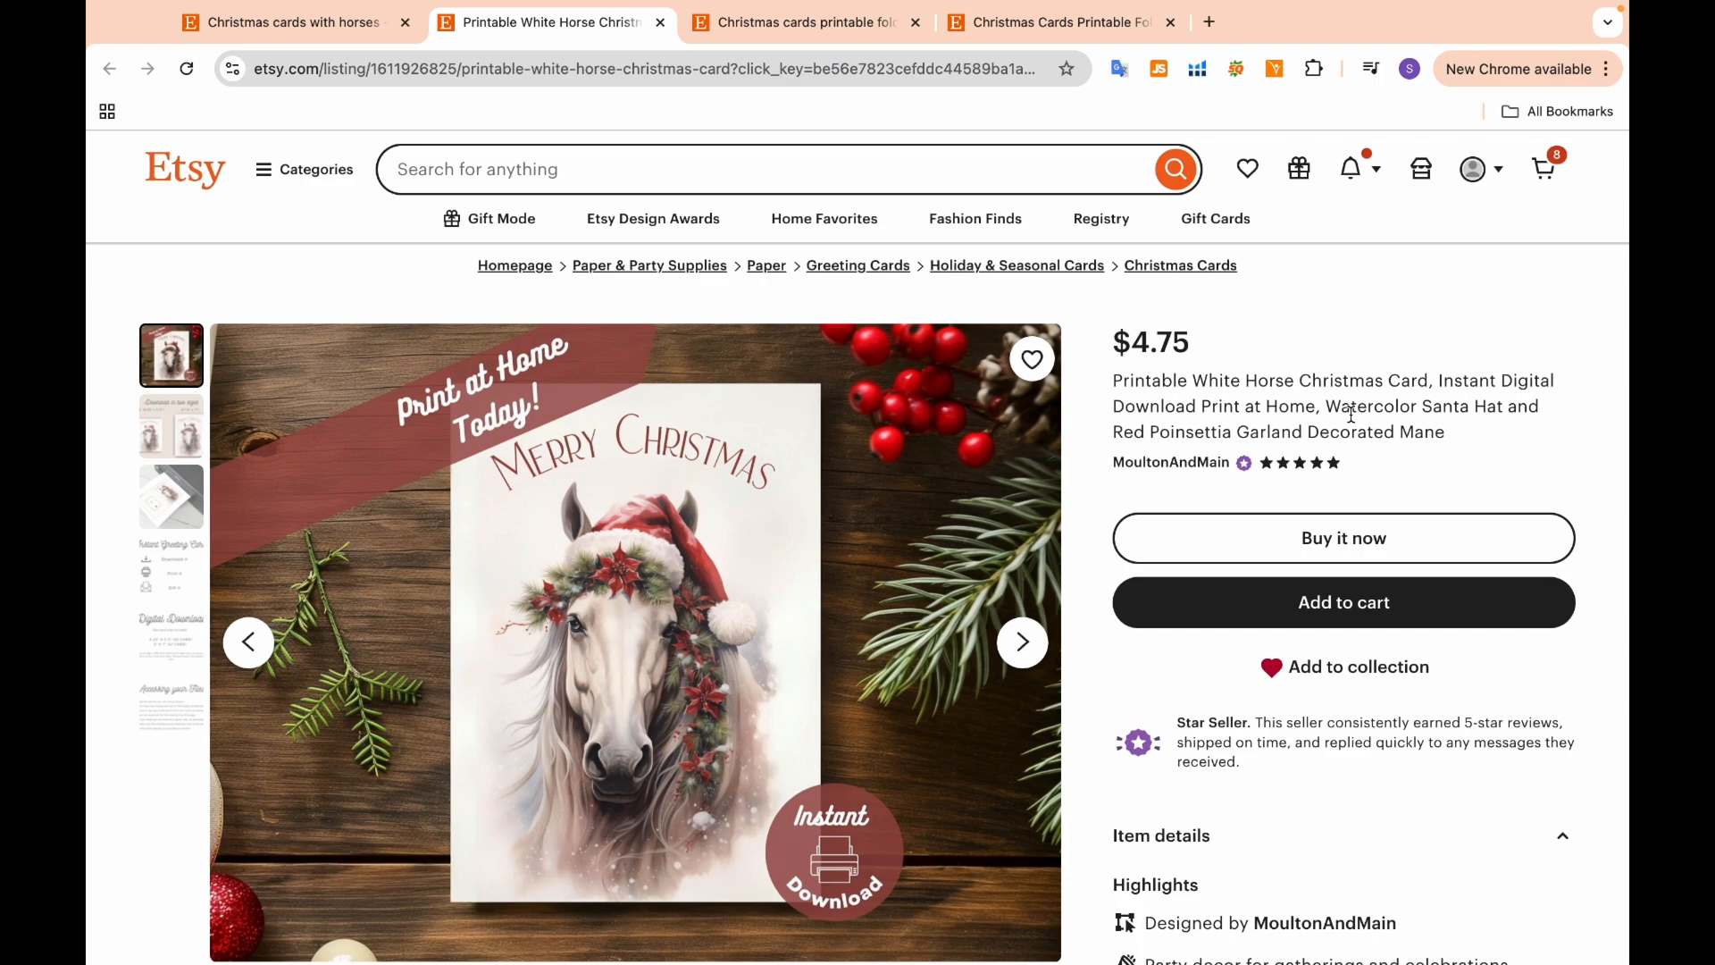
Return to the horse Christmas card search results and browse further digital-download listings
click(404, 28)
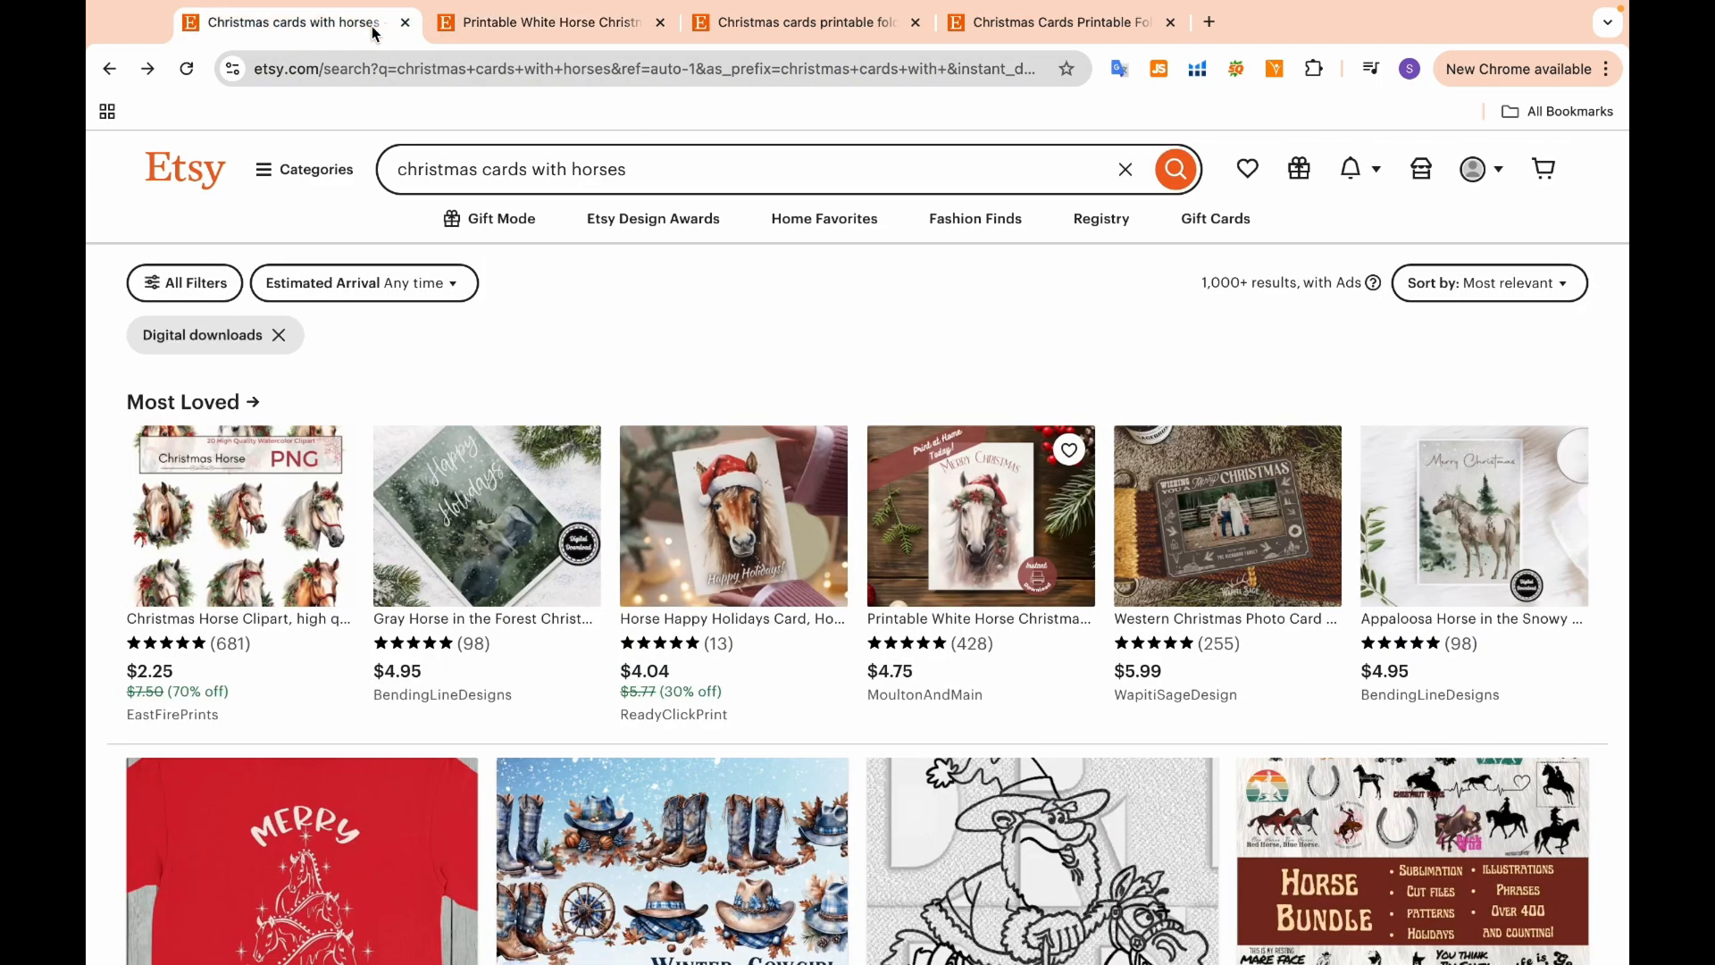
scroll(694, 582, down, 10)
click(694, 582)
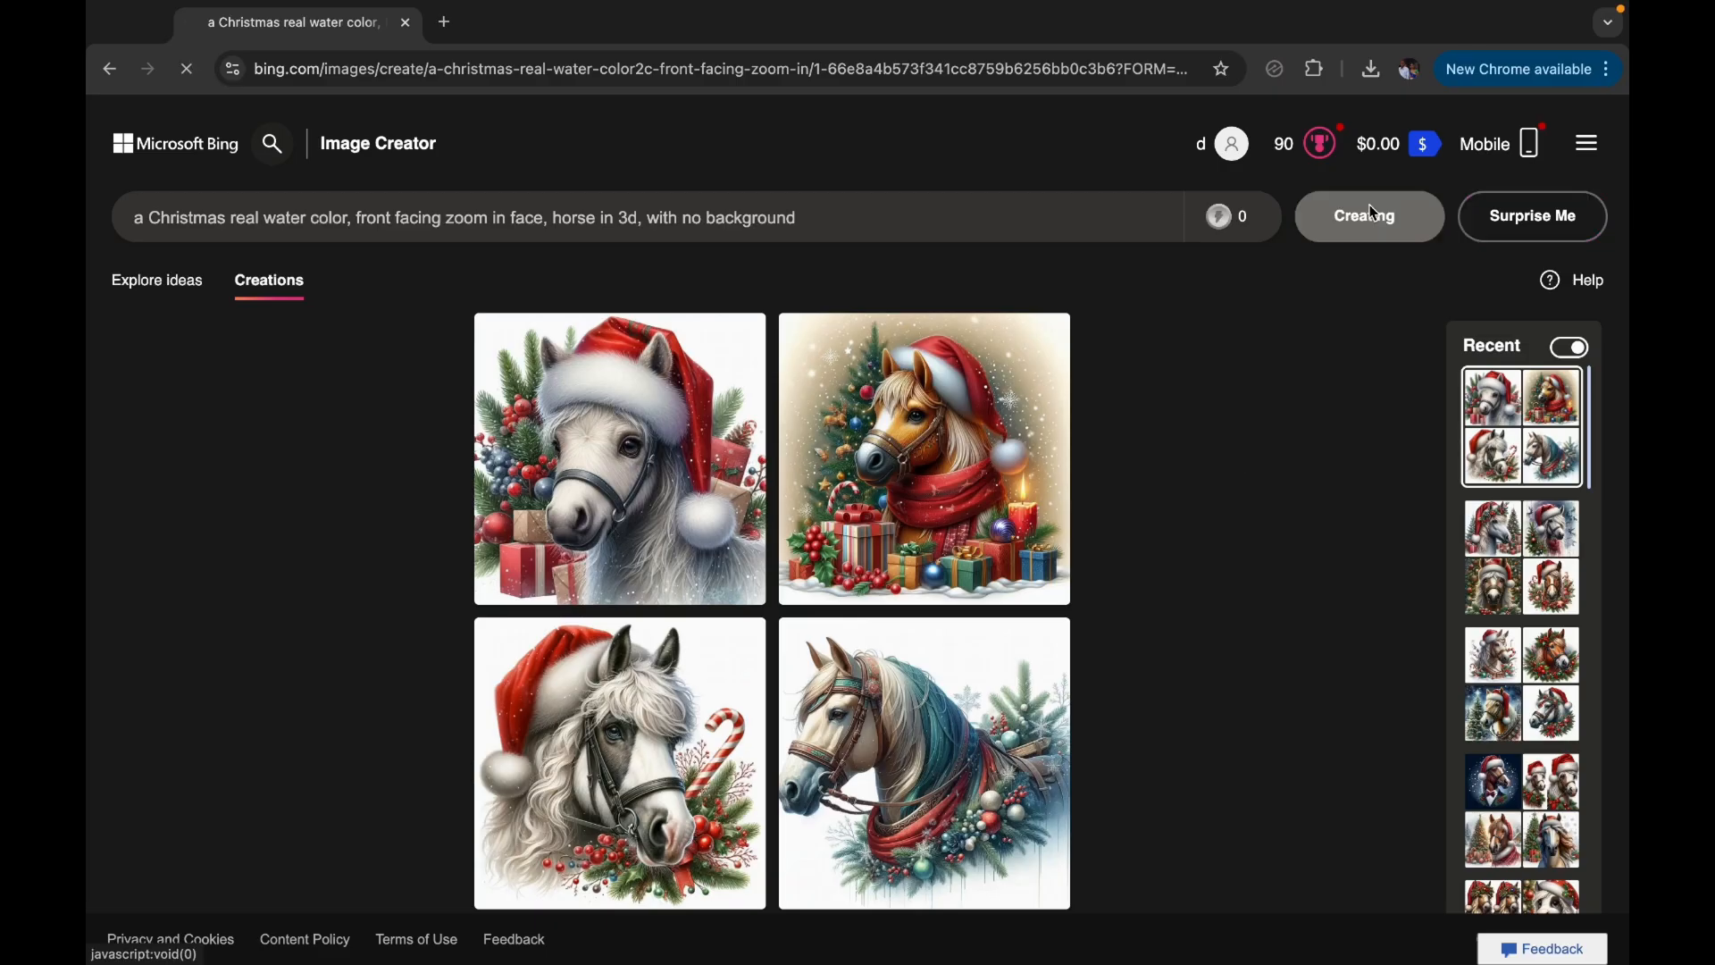
Examine the generated watercolor Christmas horse images at full size in Bing Image Creator, comparing the latest set with another recent set
click(613, 759)
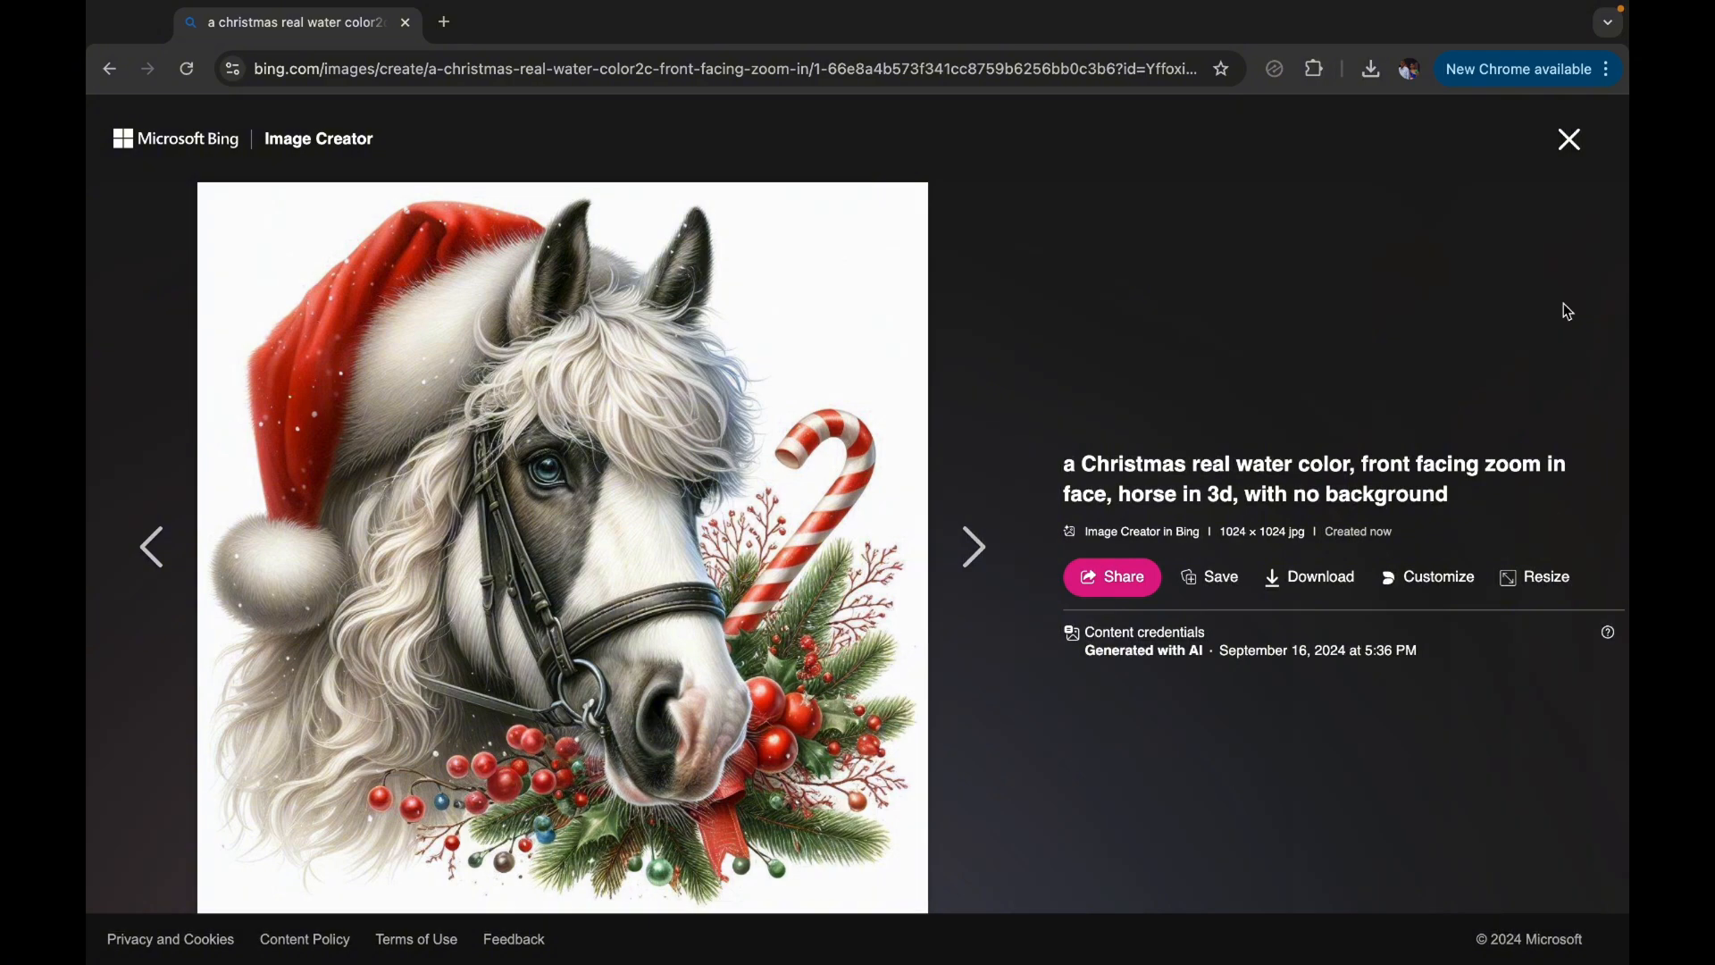
click(1570, 141)
click(1486, 409)
click(632, 500)
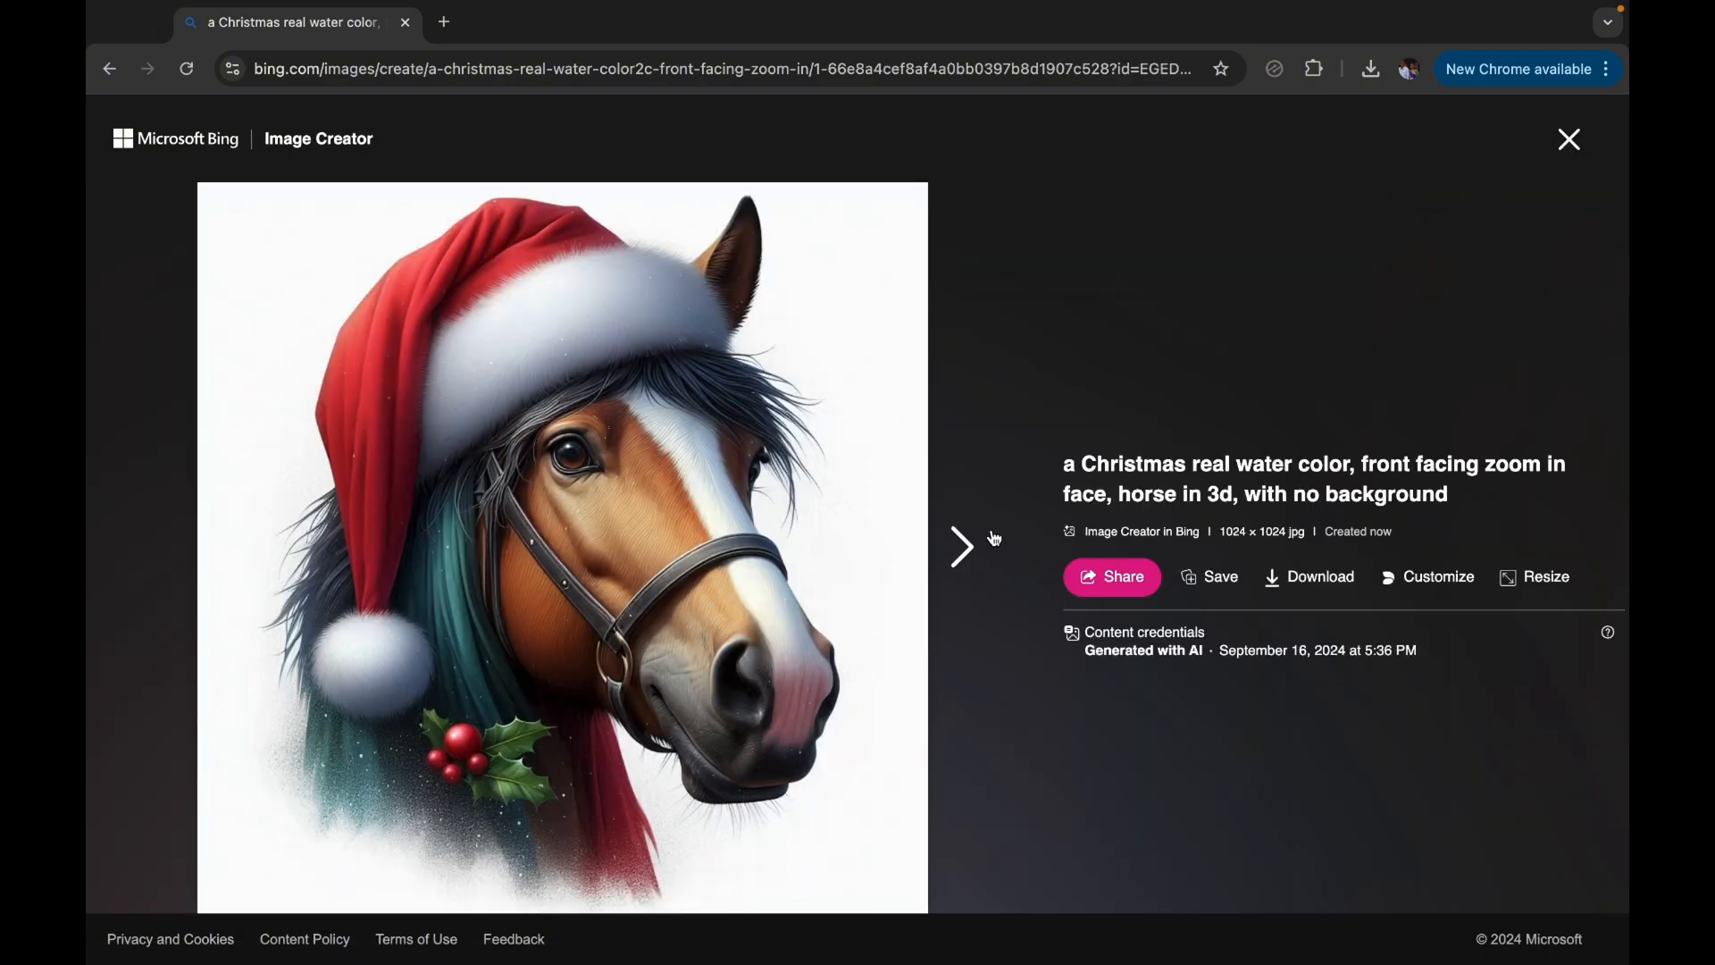
click(989, 537)
click(988, 537)
click(988, 537)
click(154, 546)
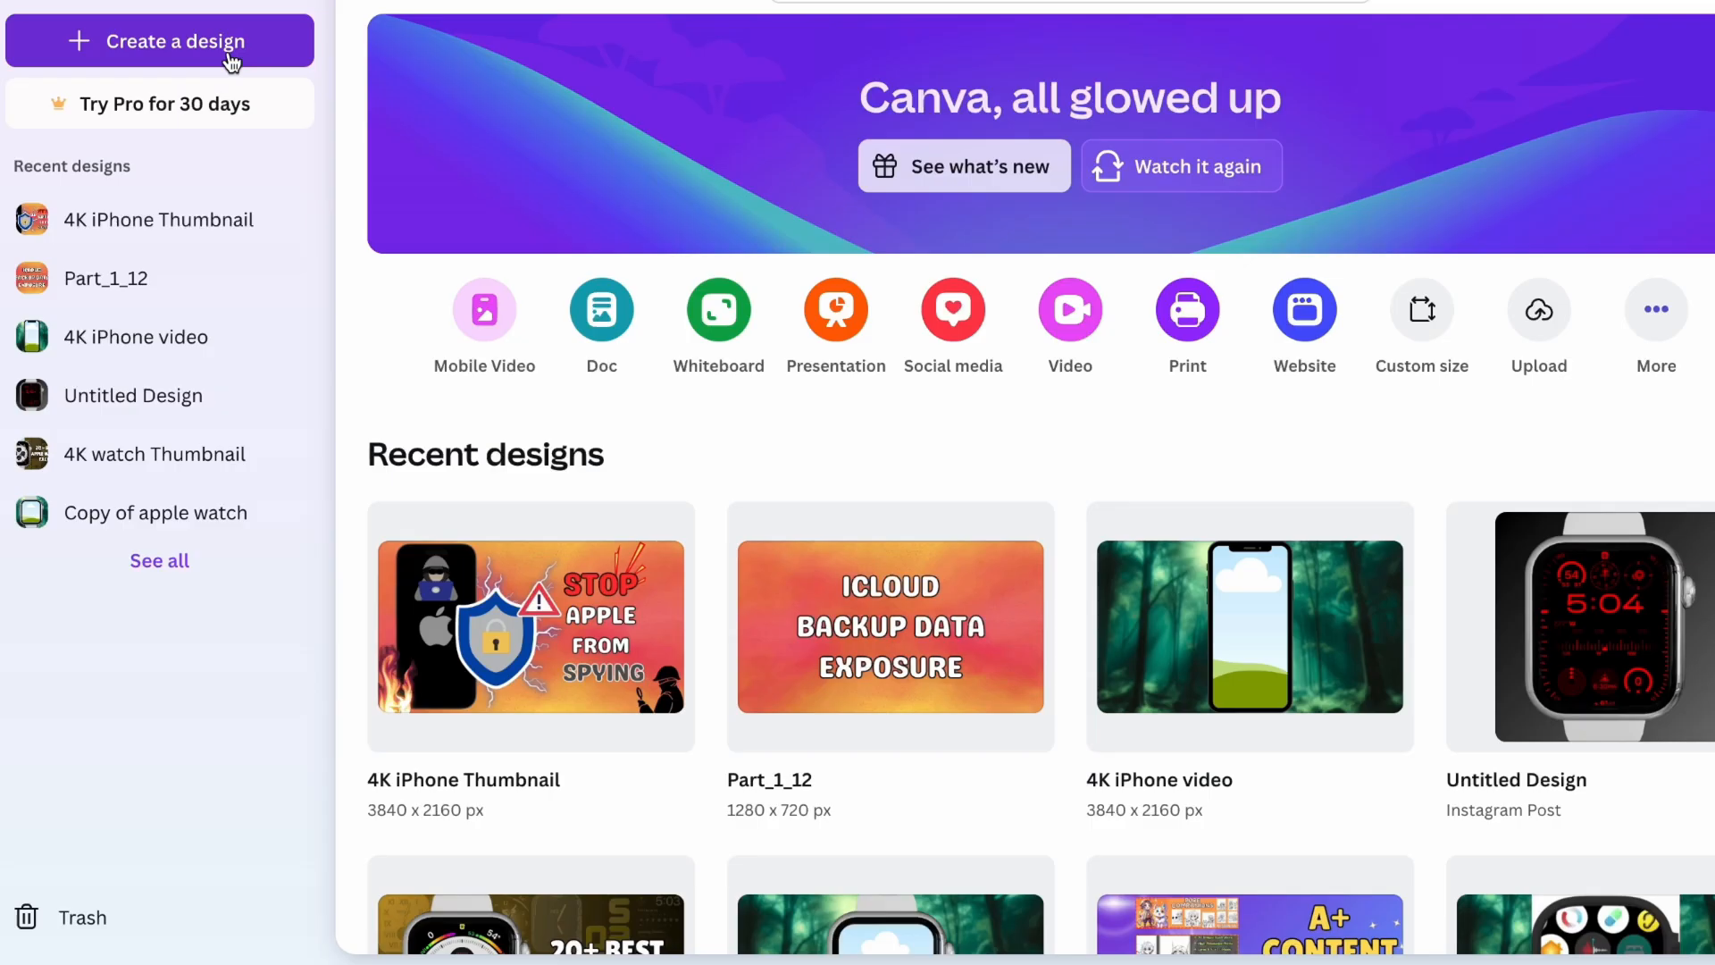
Create a new Canva design with a custom size of 5 × 7 in
click(230, 55)
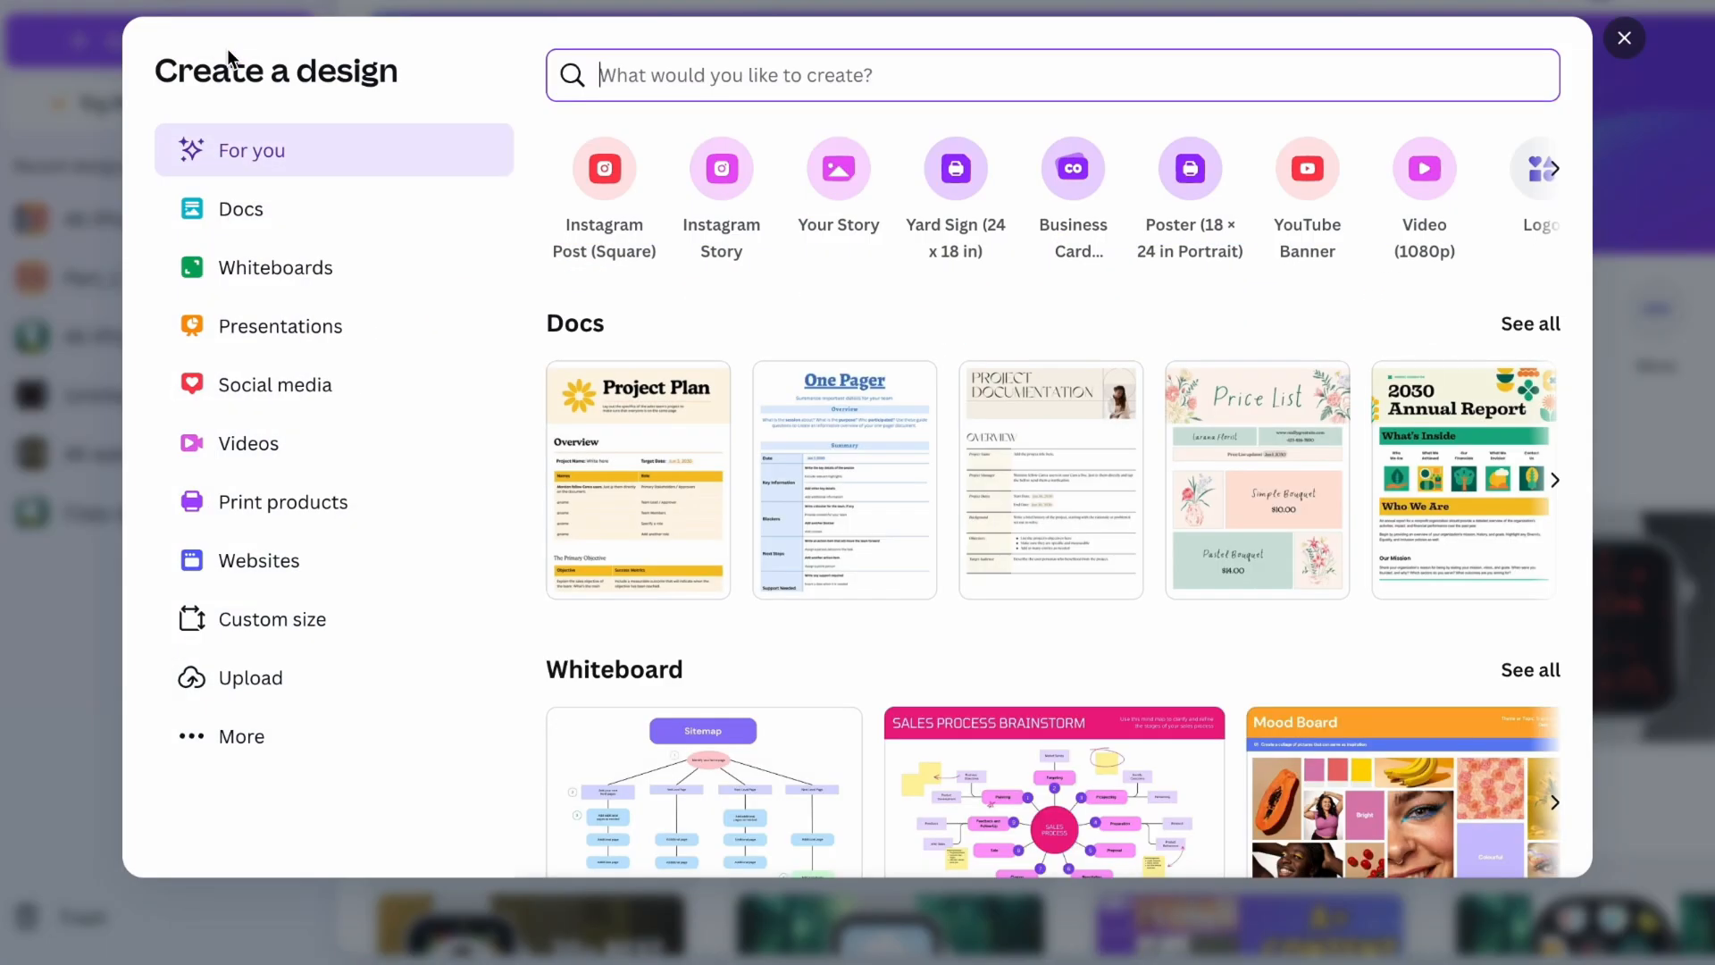
click(268, 615)
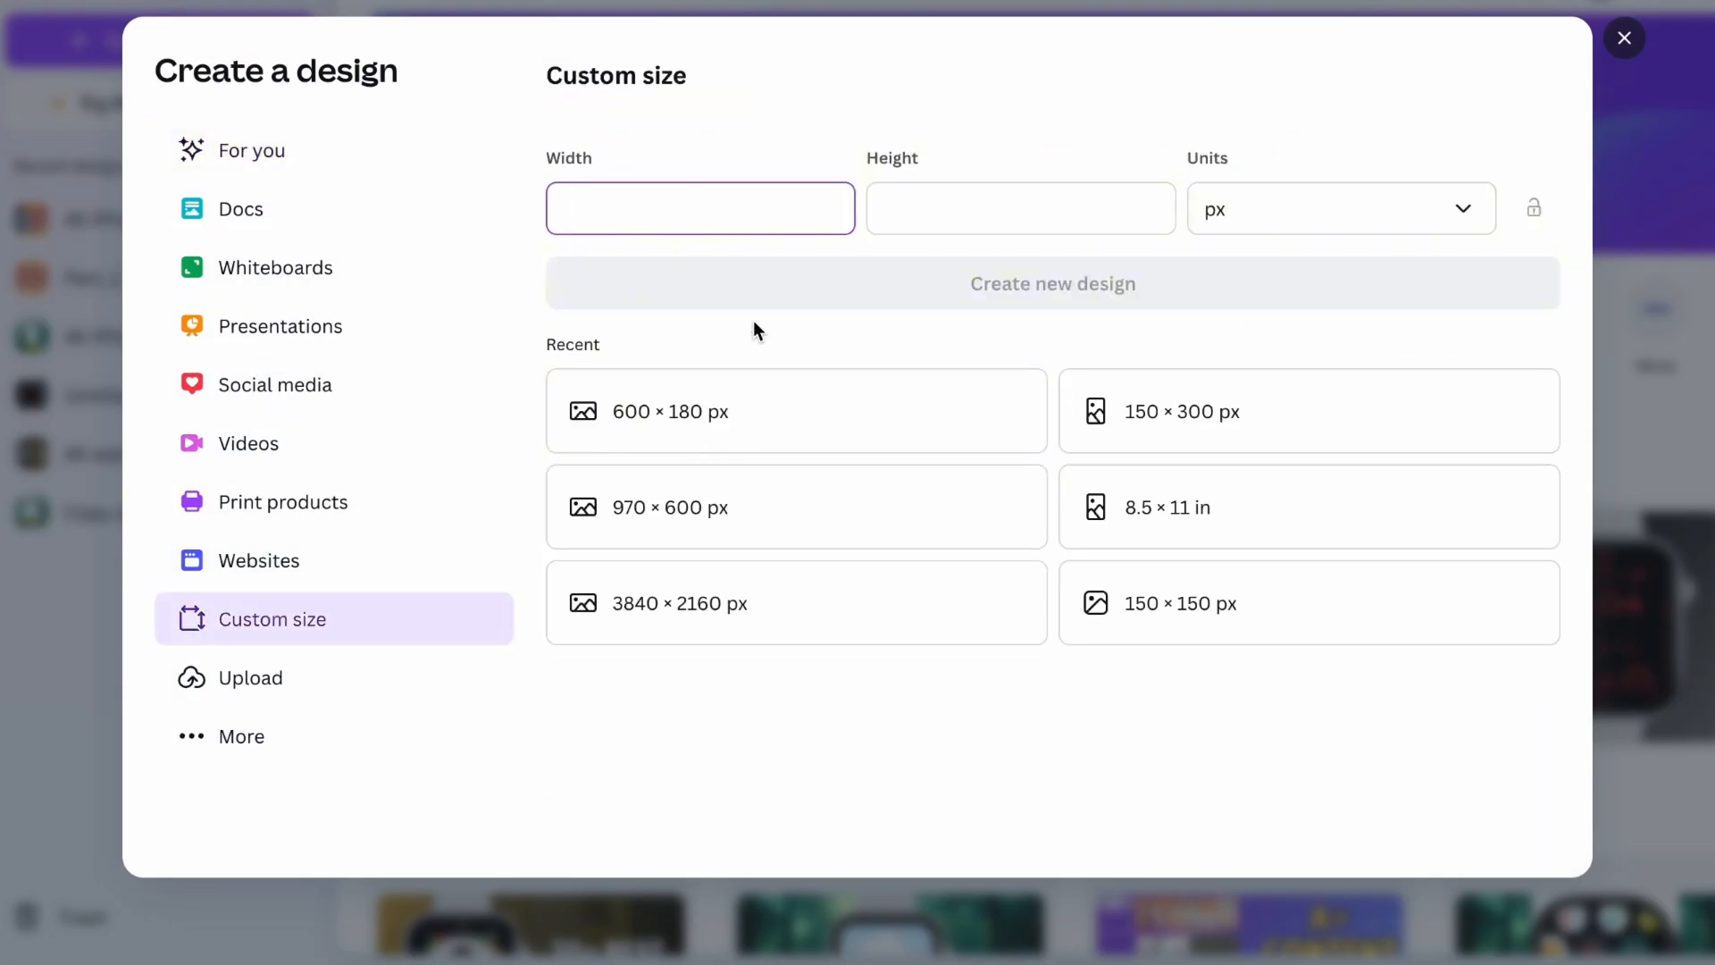
click(1295, 215)
click(1218, 333)
click(796, 211)
text(5)
key(Tab)
text(7)
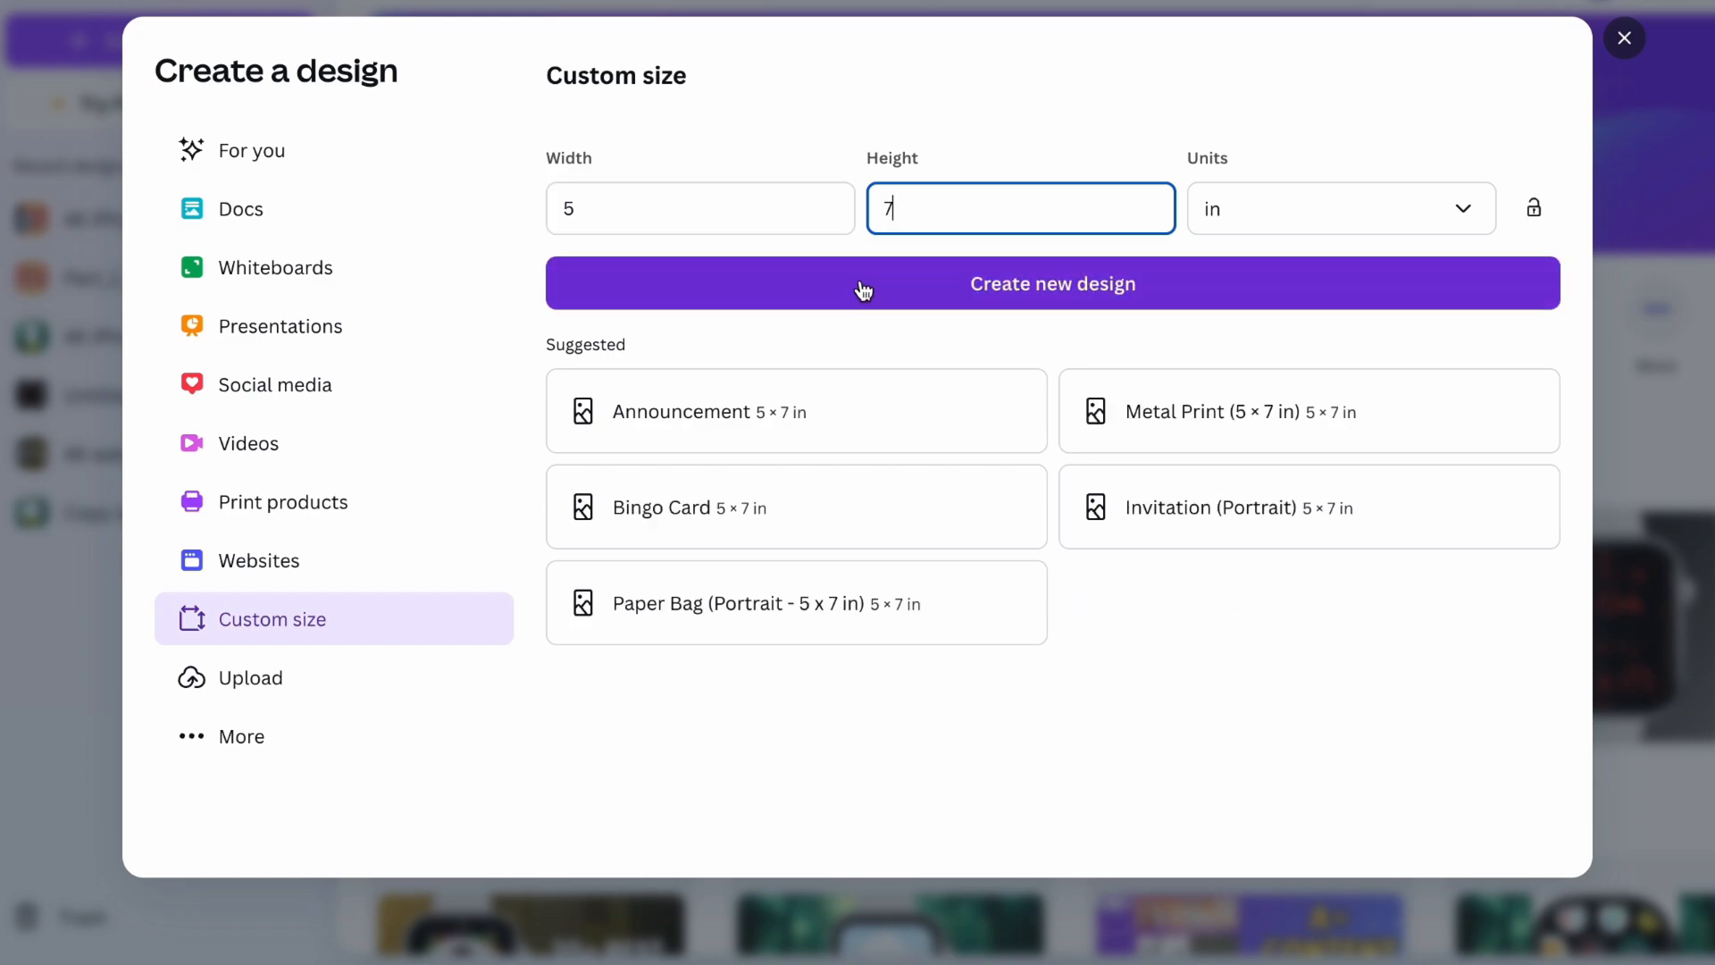
click(863, 288)
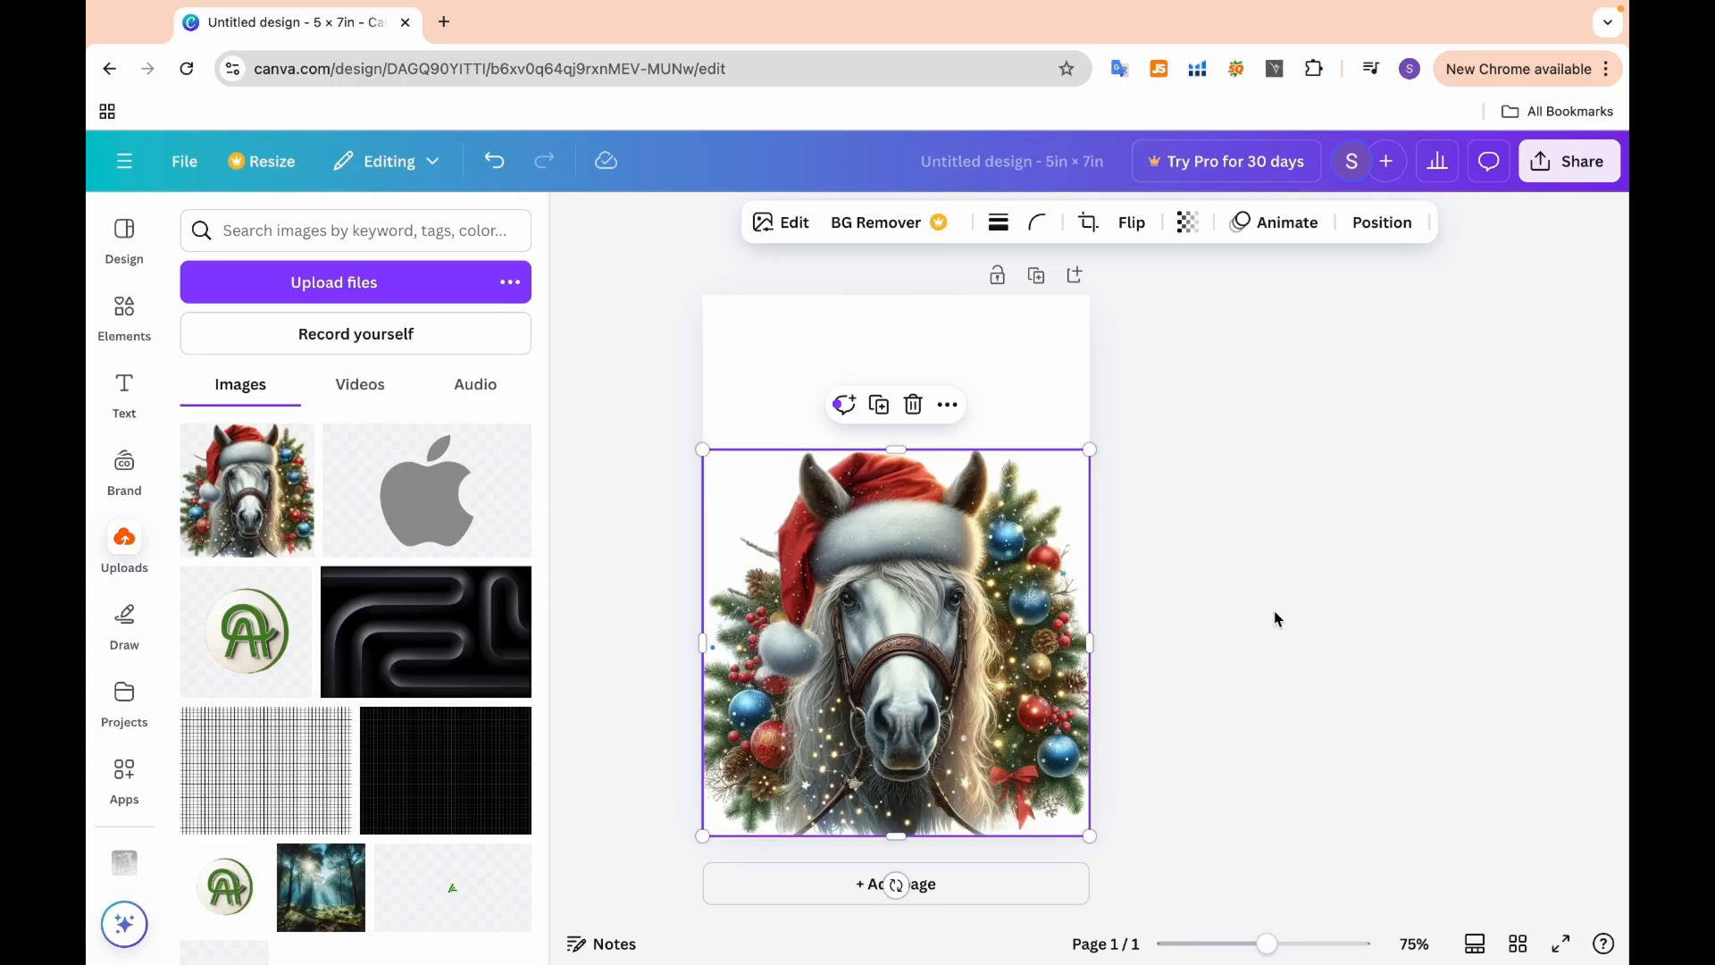
Search the design elements for "water color"
click(1278, 619)
click(124, 306)
click(314, 229)
text(wat)
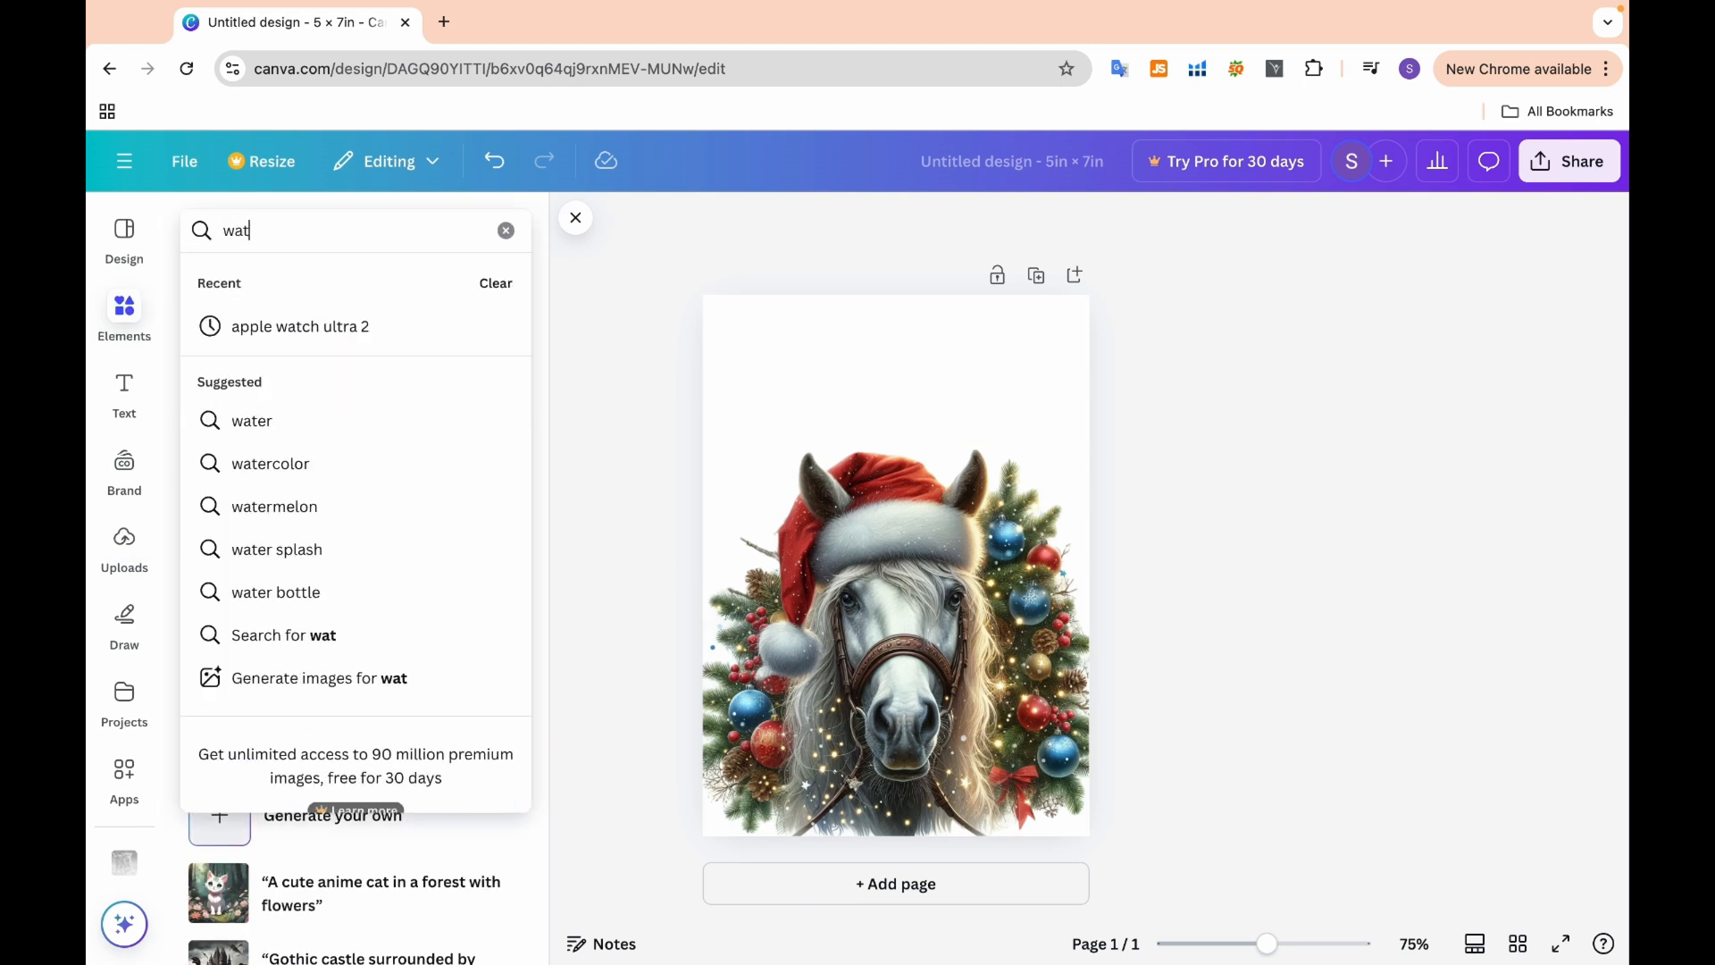
text(er)
key(Down)
key(Down)
key(Return)
Add the pale-blue watercolor graphic to the card and make it the page background behind the horse
click(511, 392)
click(467, 574)
click(947, 439)
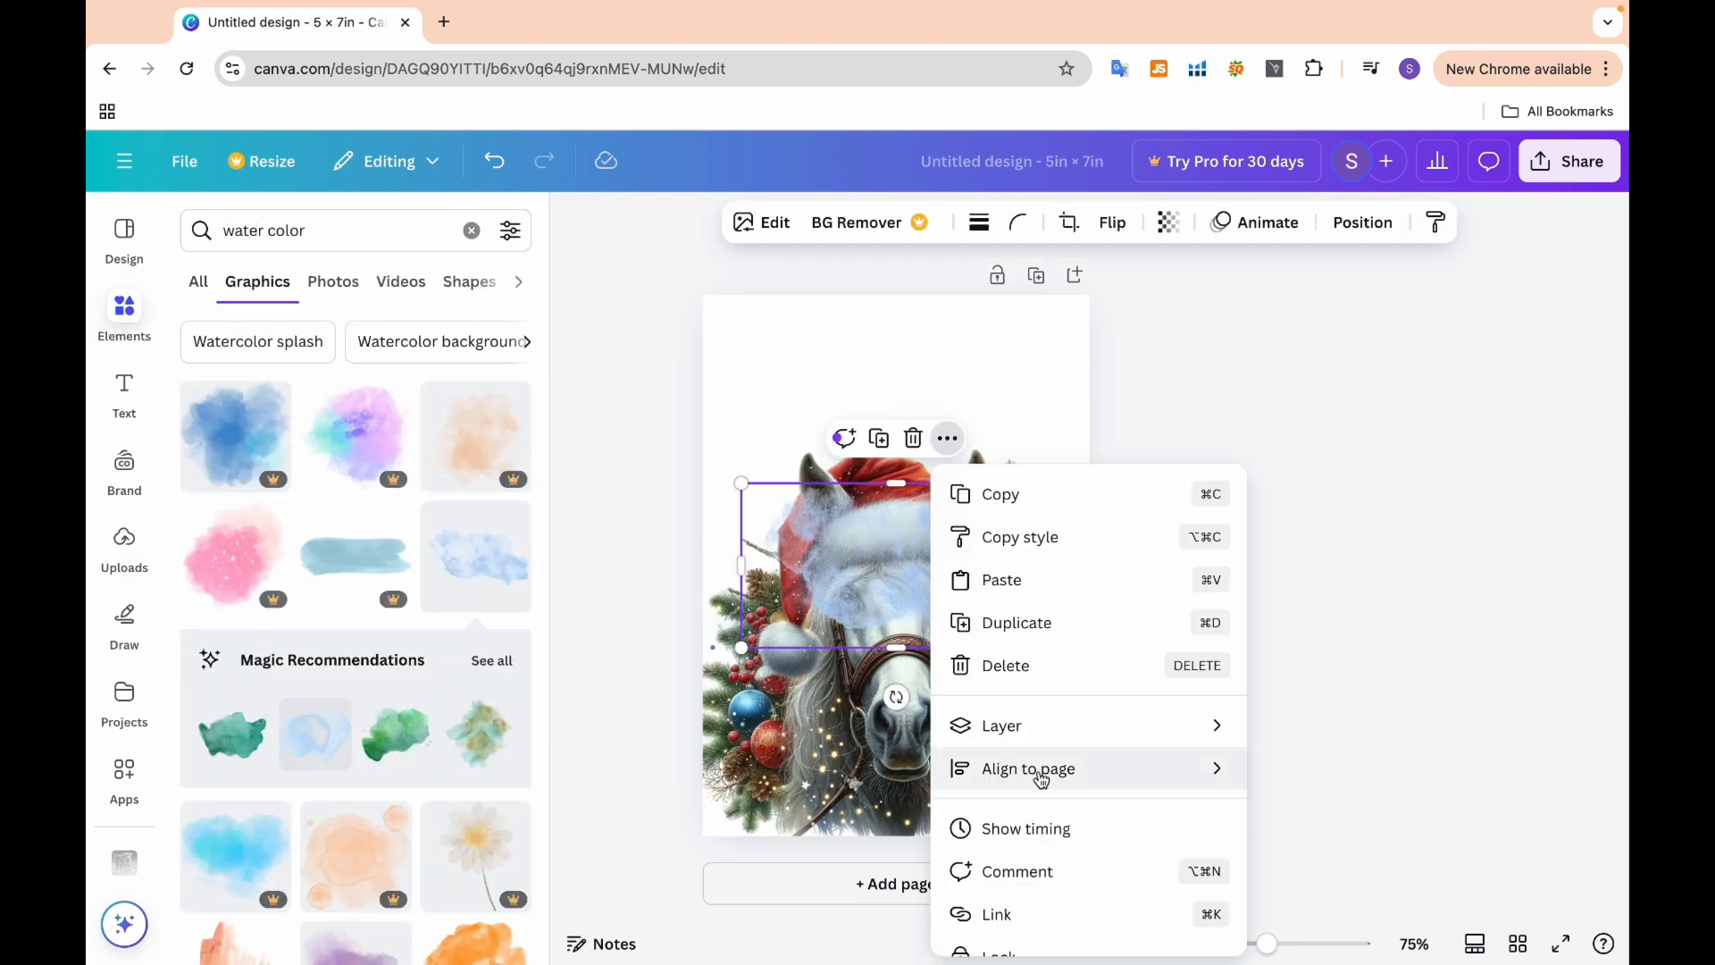
scroll(1042, 780, down, 5)
click(1038, 847)
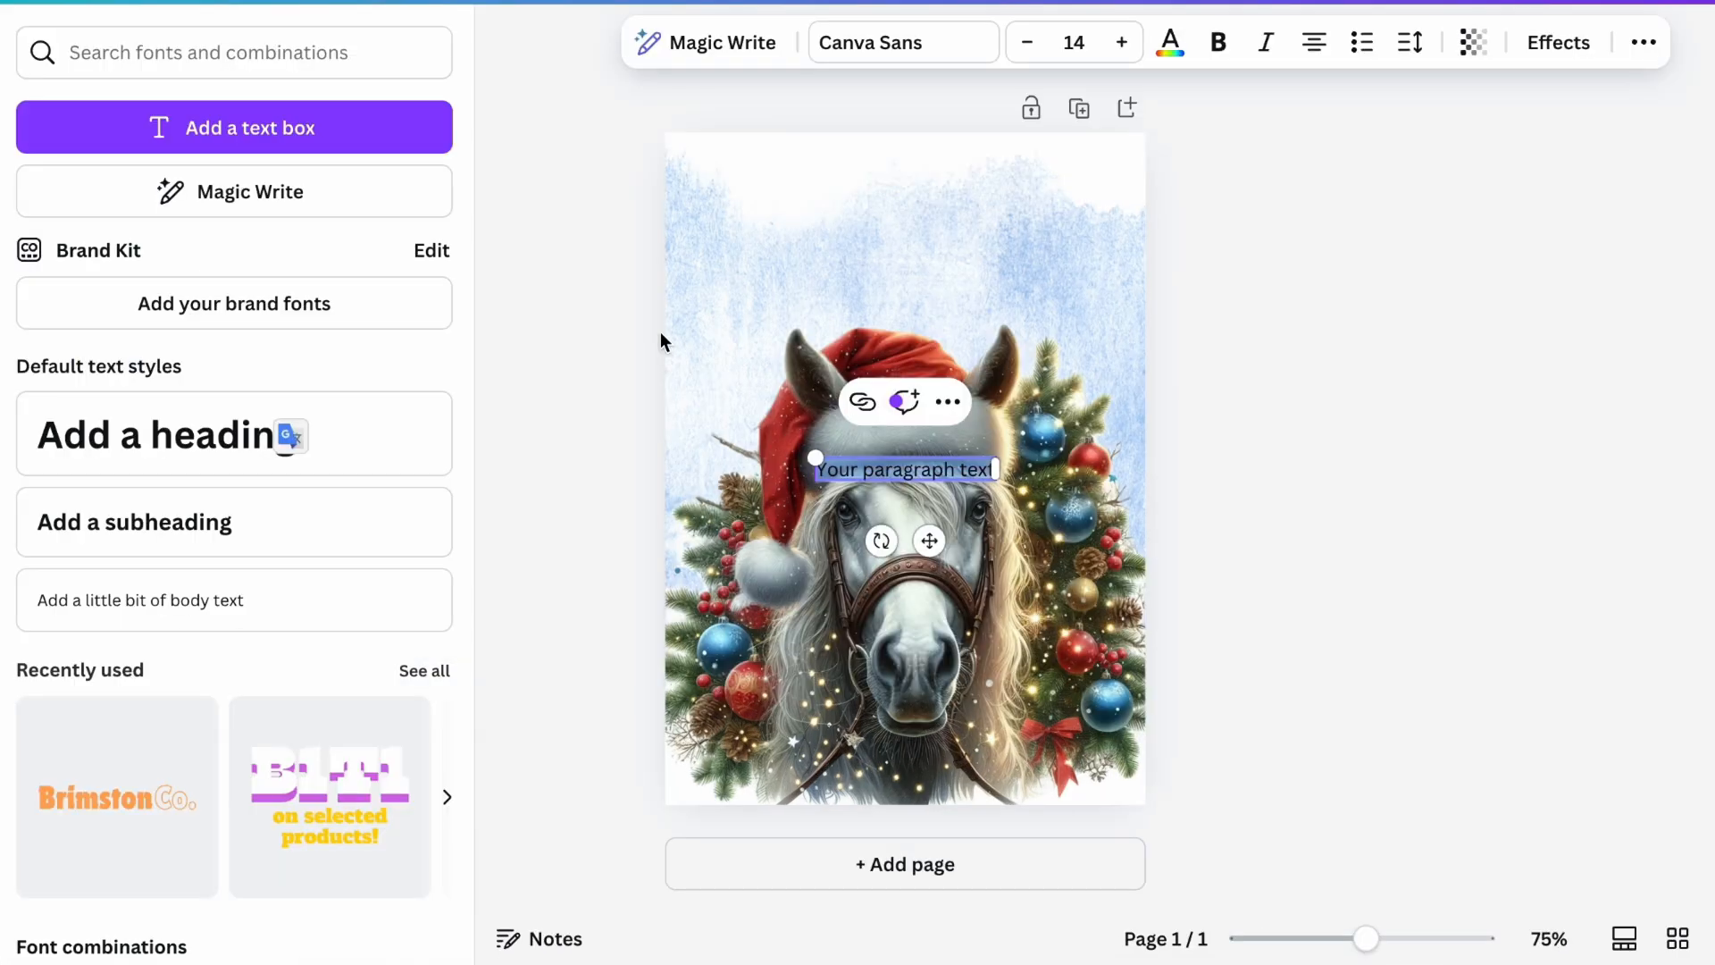
Enter "merry christmas" as the card's text and set its font to Gagalin
text(merry)
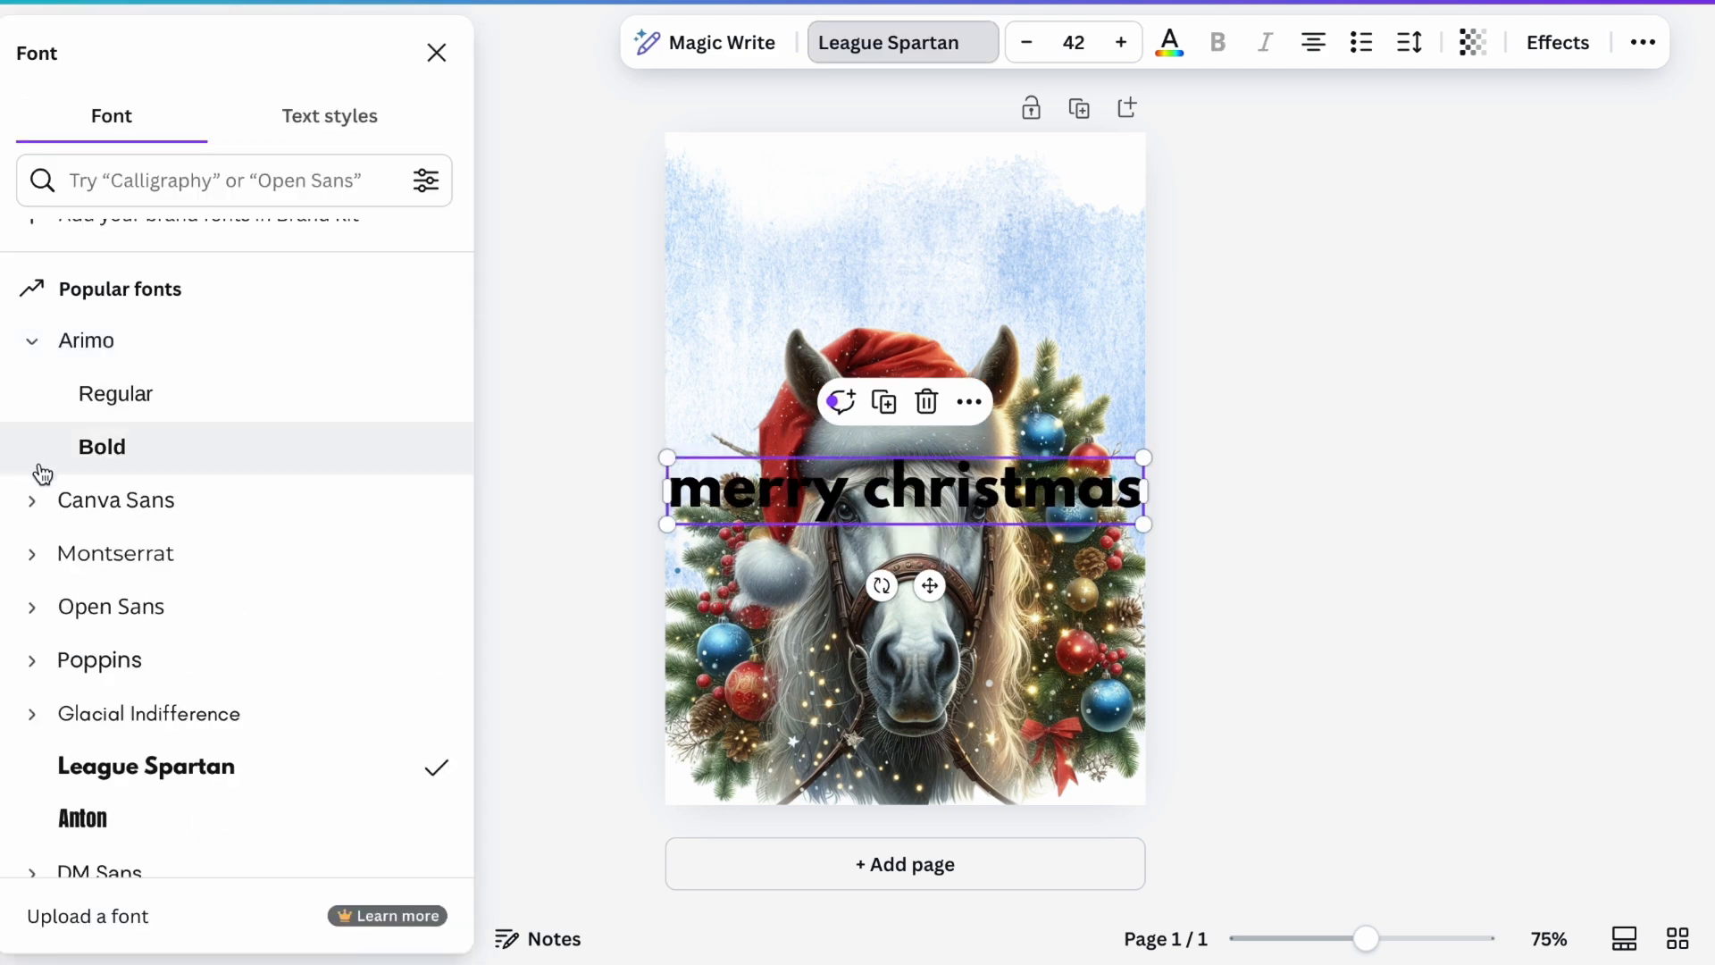
click(33, 498)
scroll(42, 518, down, 2)
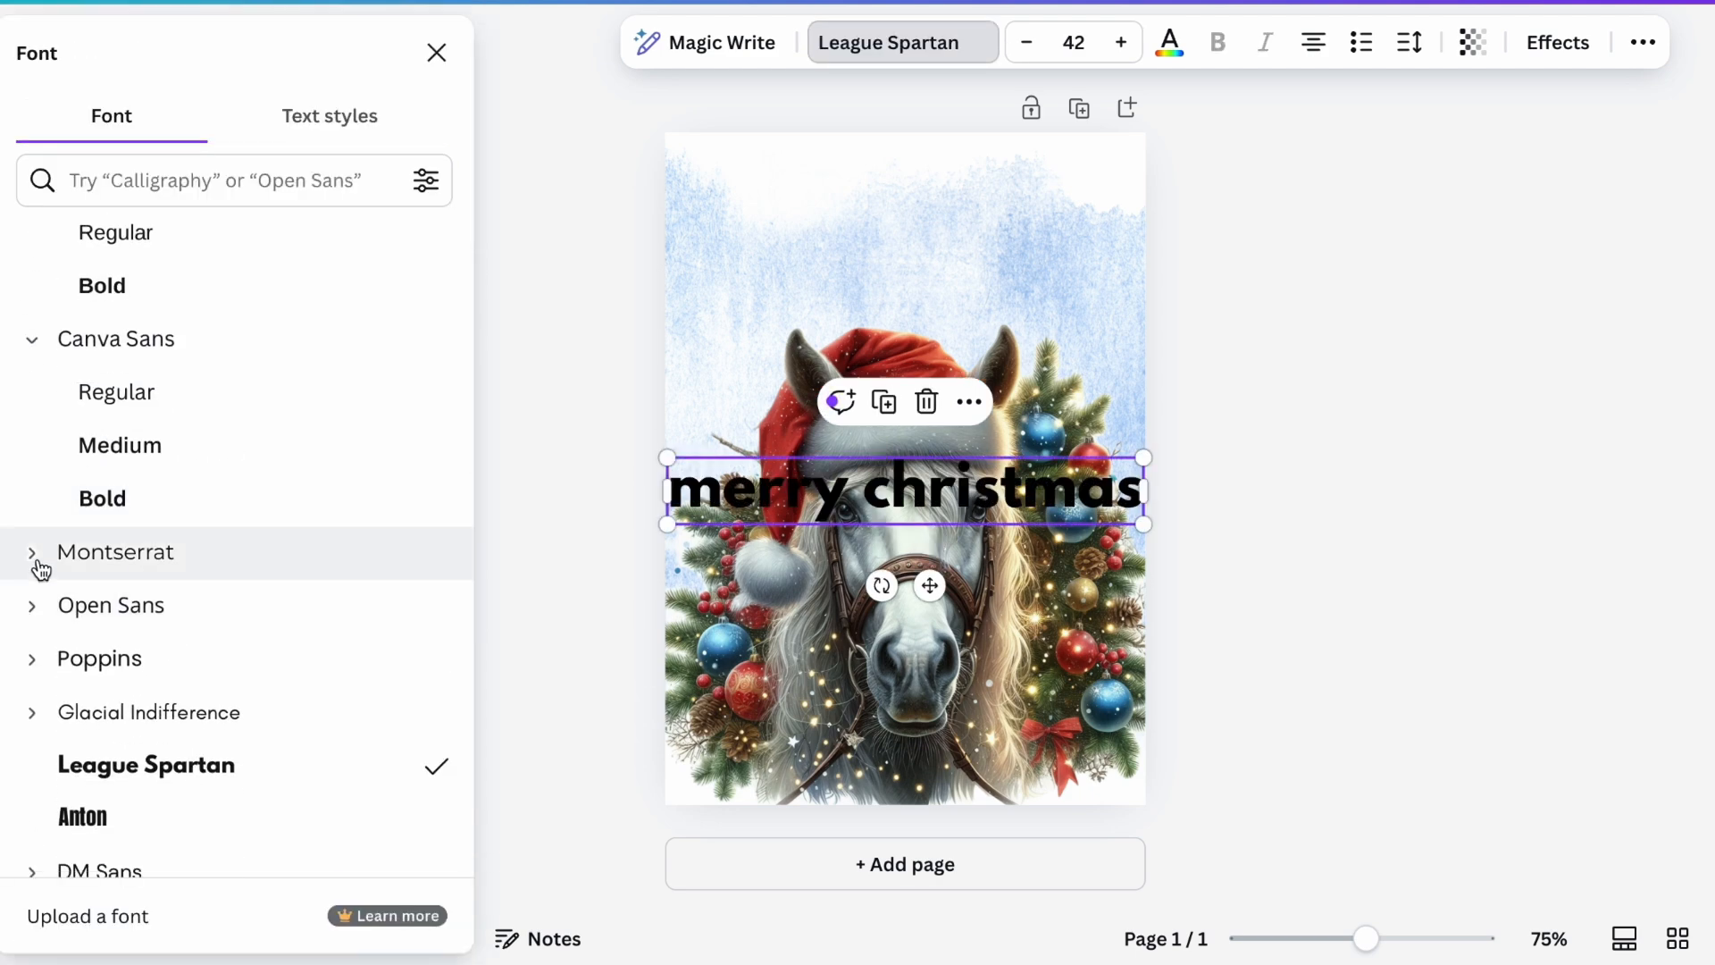
click(40, 568)
scroll(40, 568, down, 14)
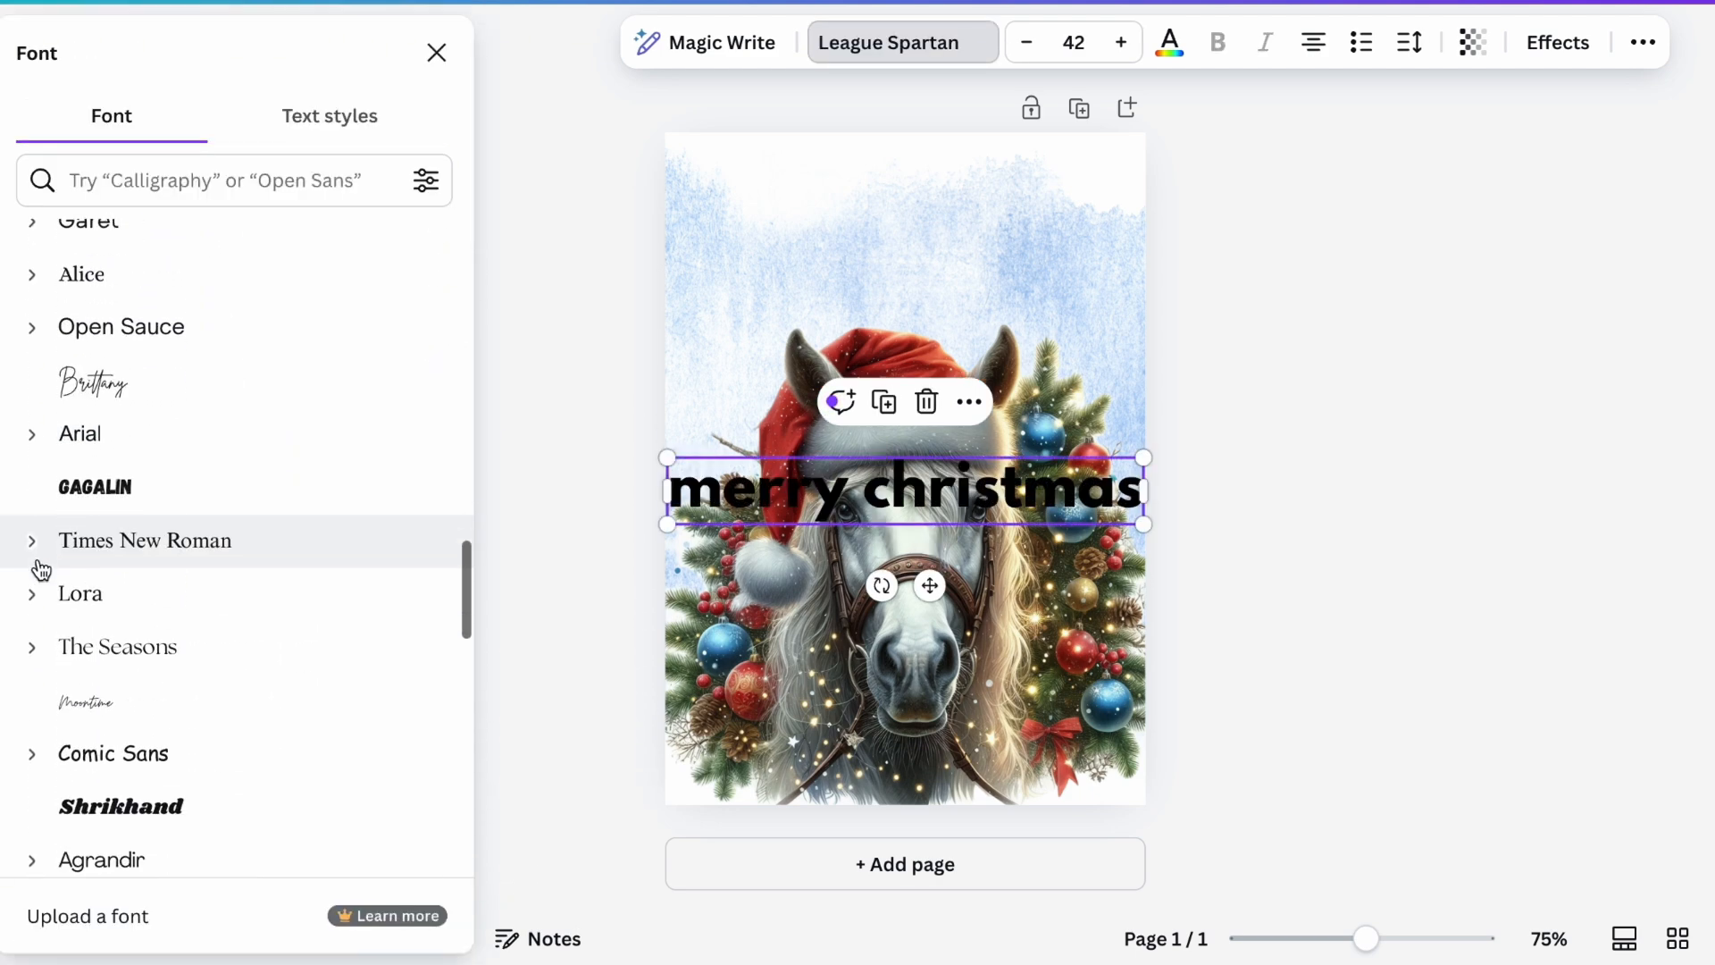
click(103, 499)
scroll(108, 504, down, 3)
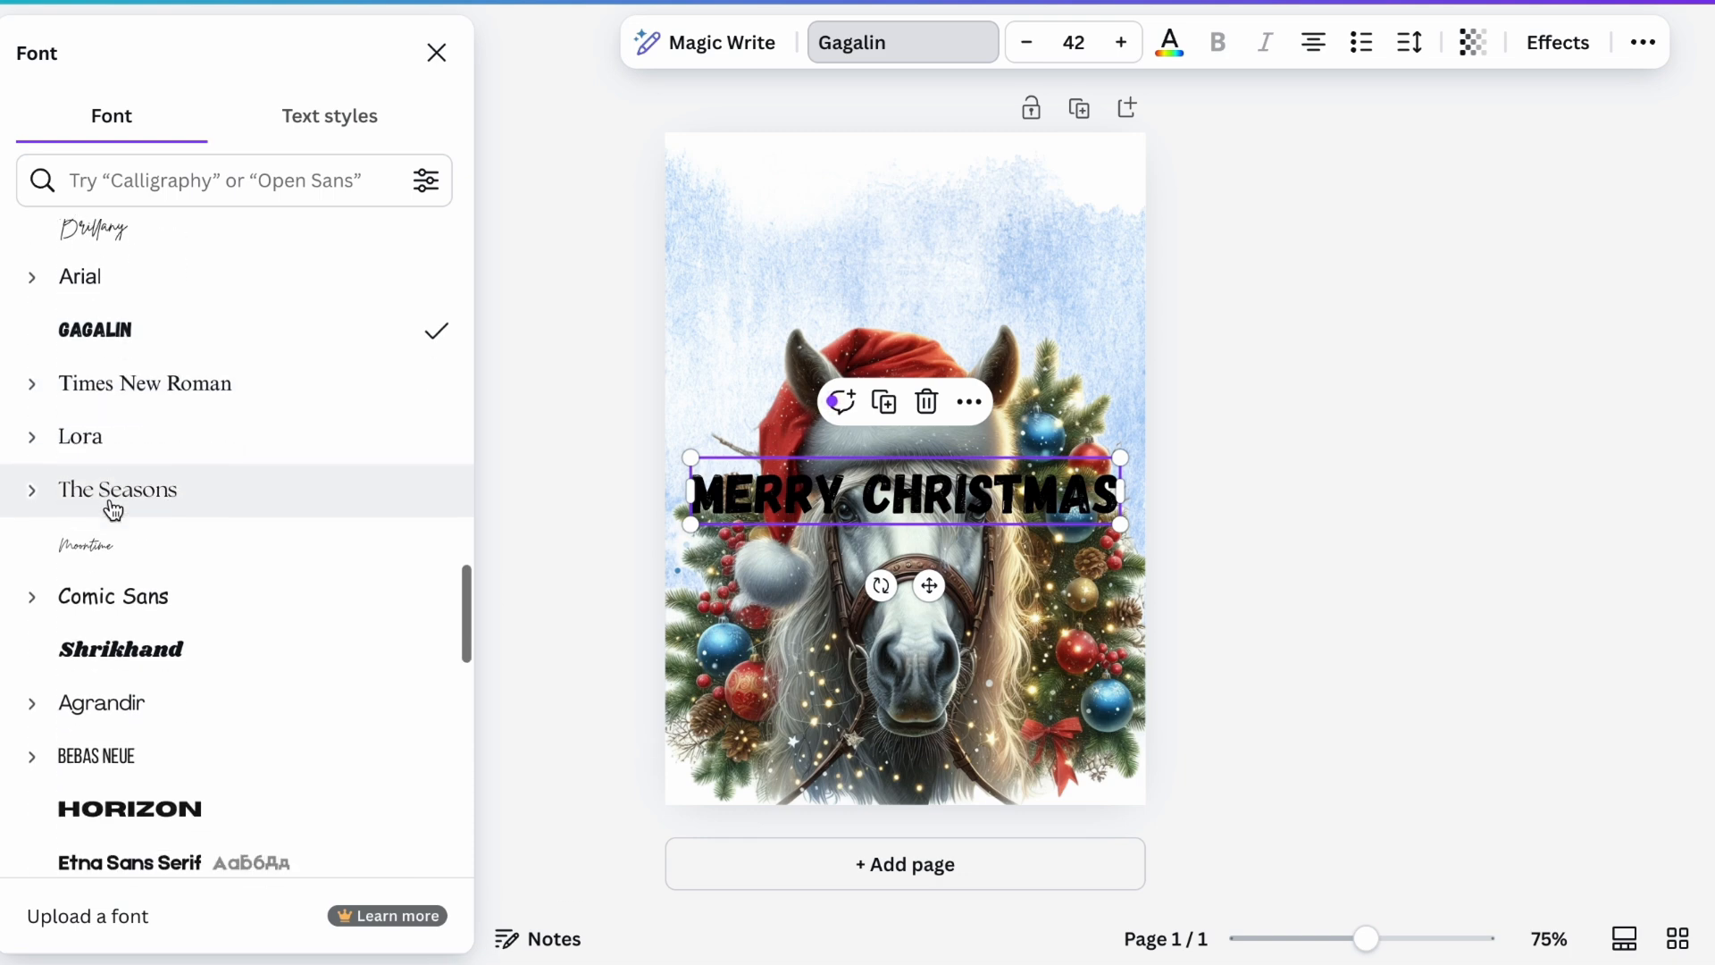
scroll(107, 502, down, 1)
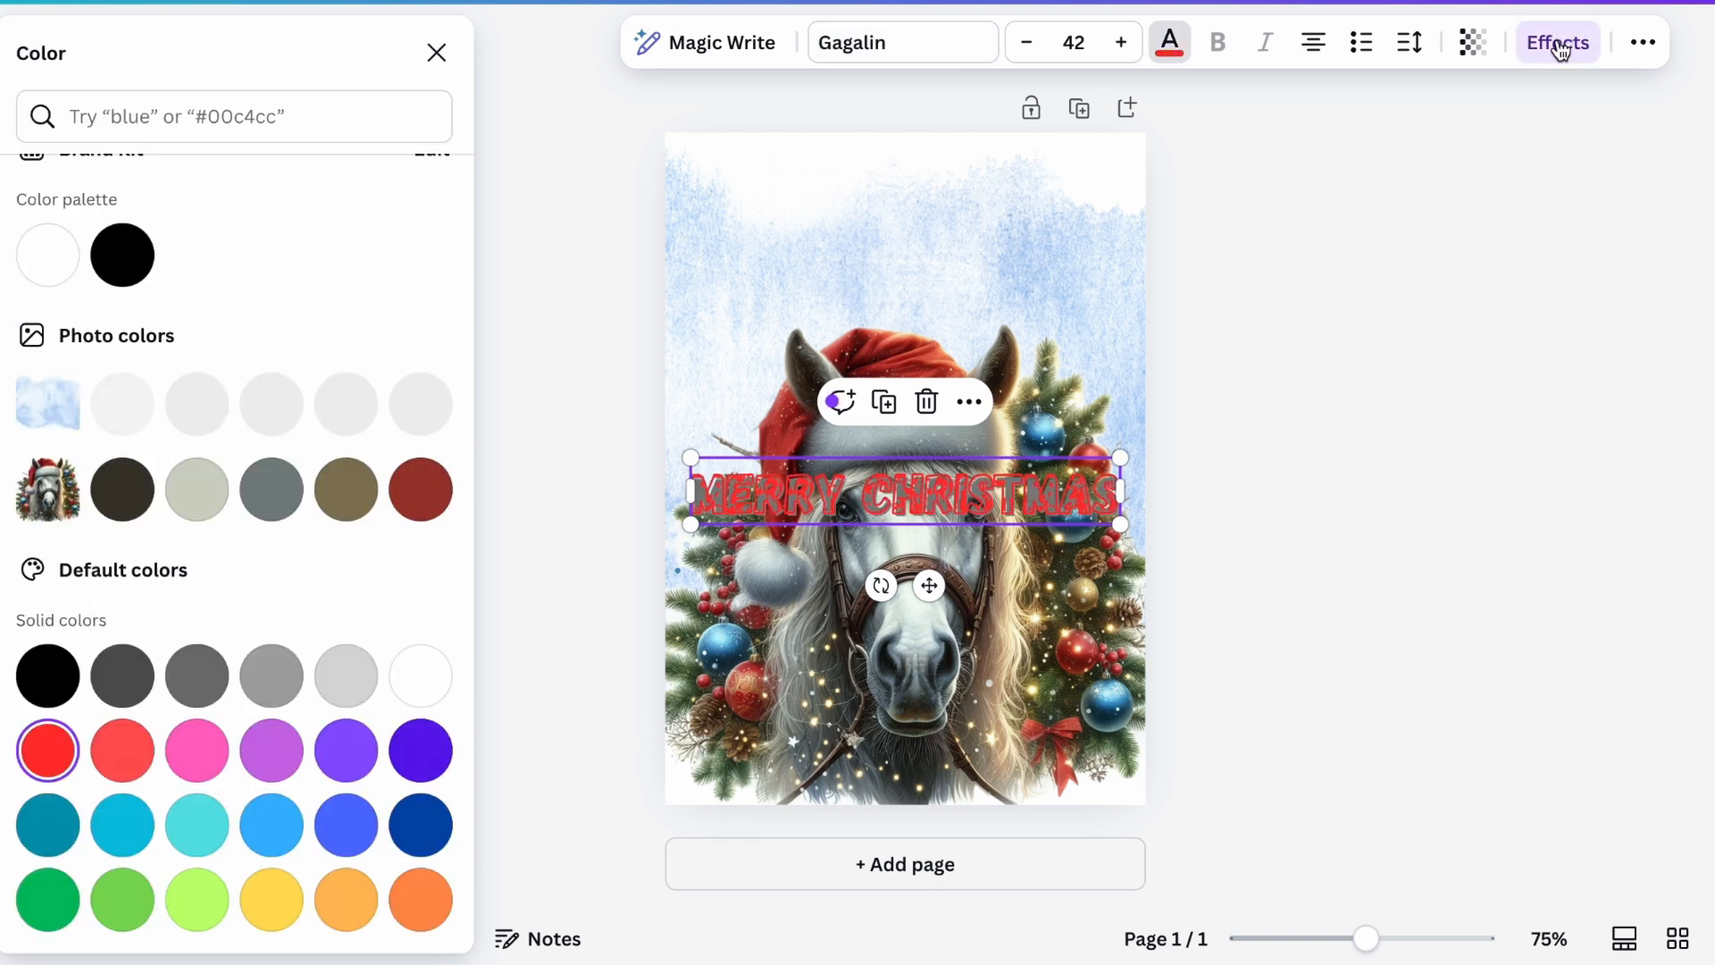
Shape the Merry Christmas text into a gentle curve above the horse and add a light-blue snowflake graphic to the card
click(1559, 42)
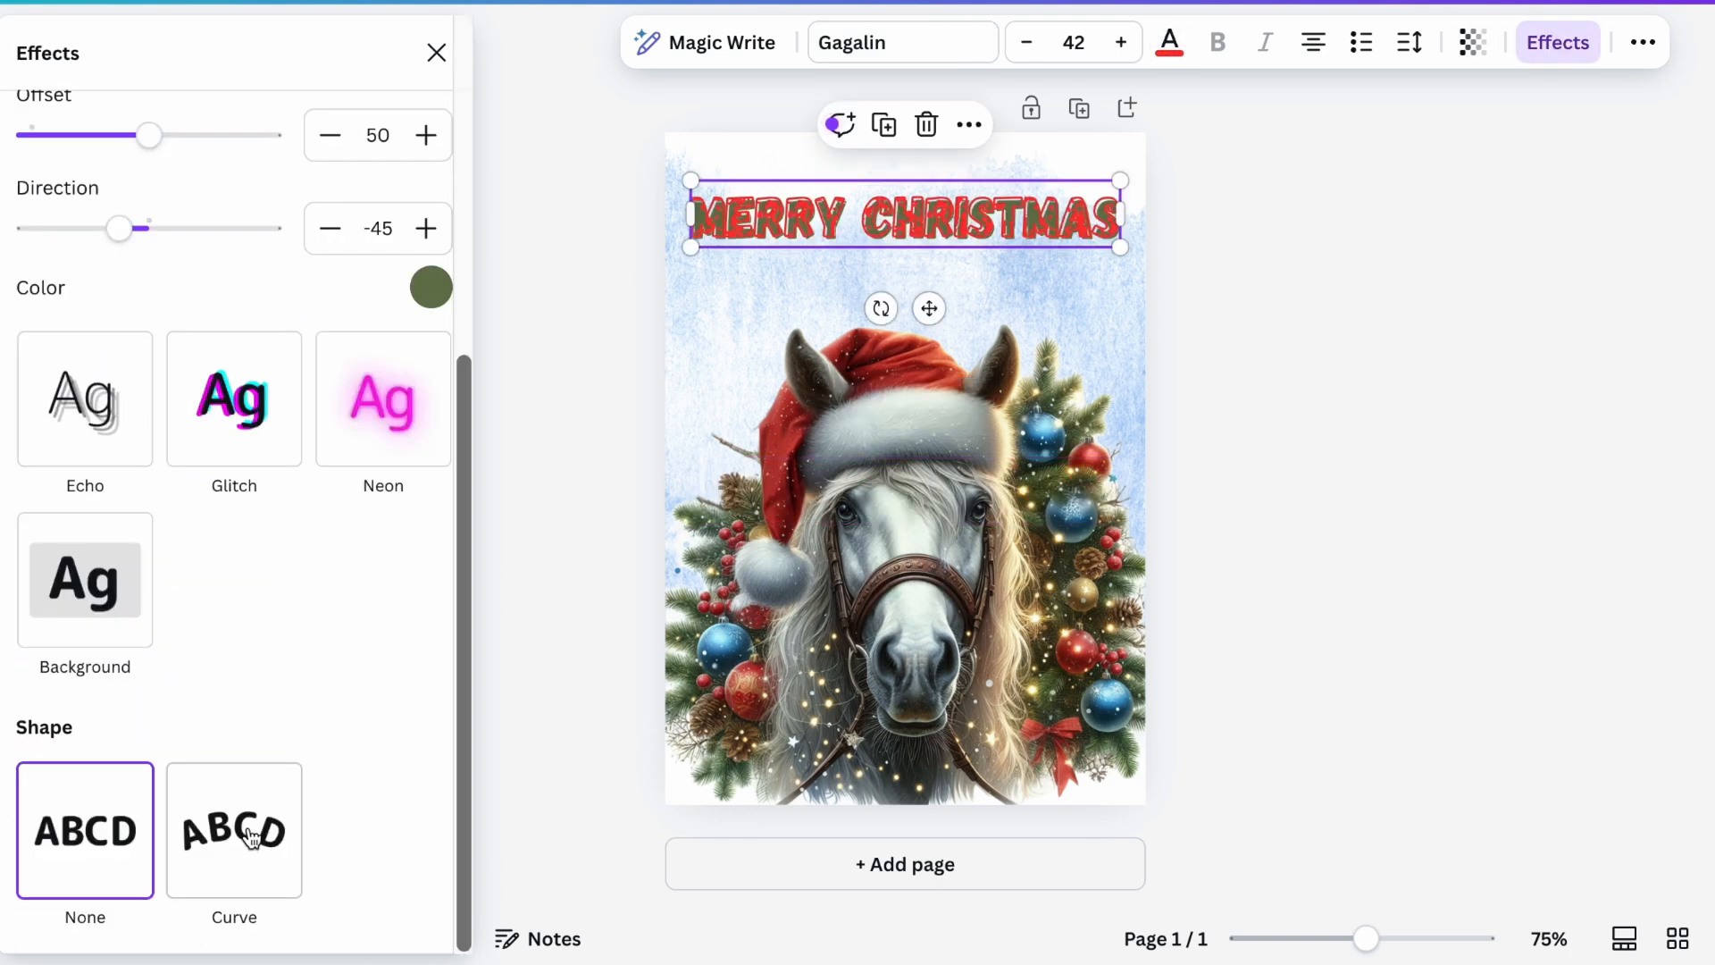
click(251, 838)
scroll(254, 831, down, 2)
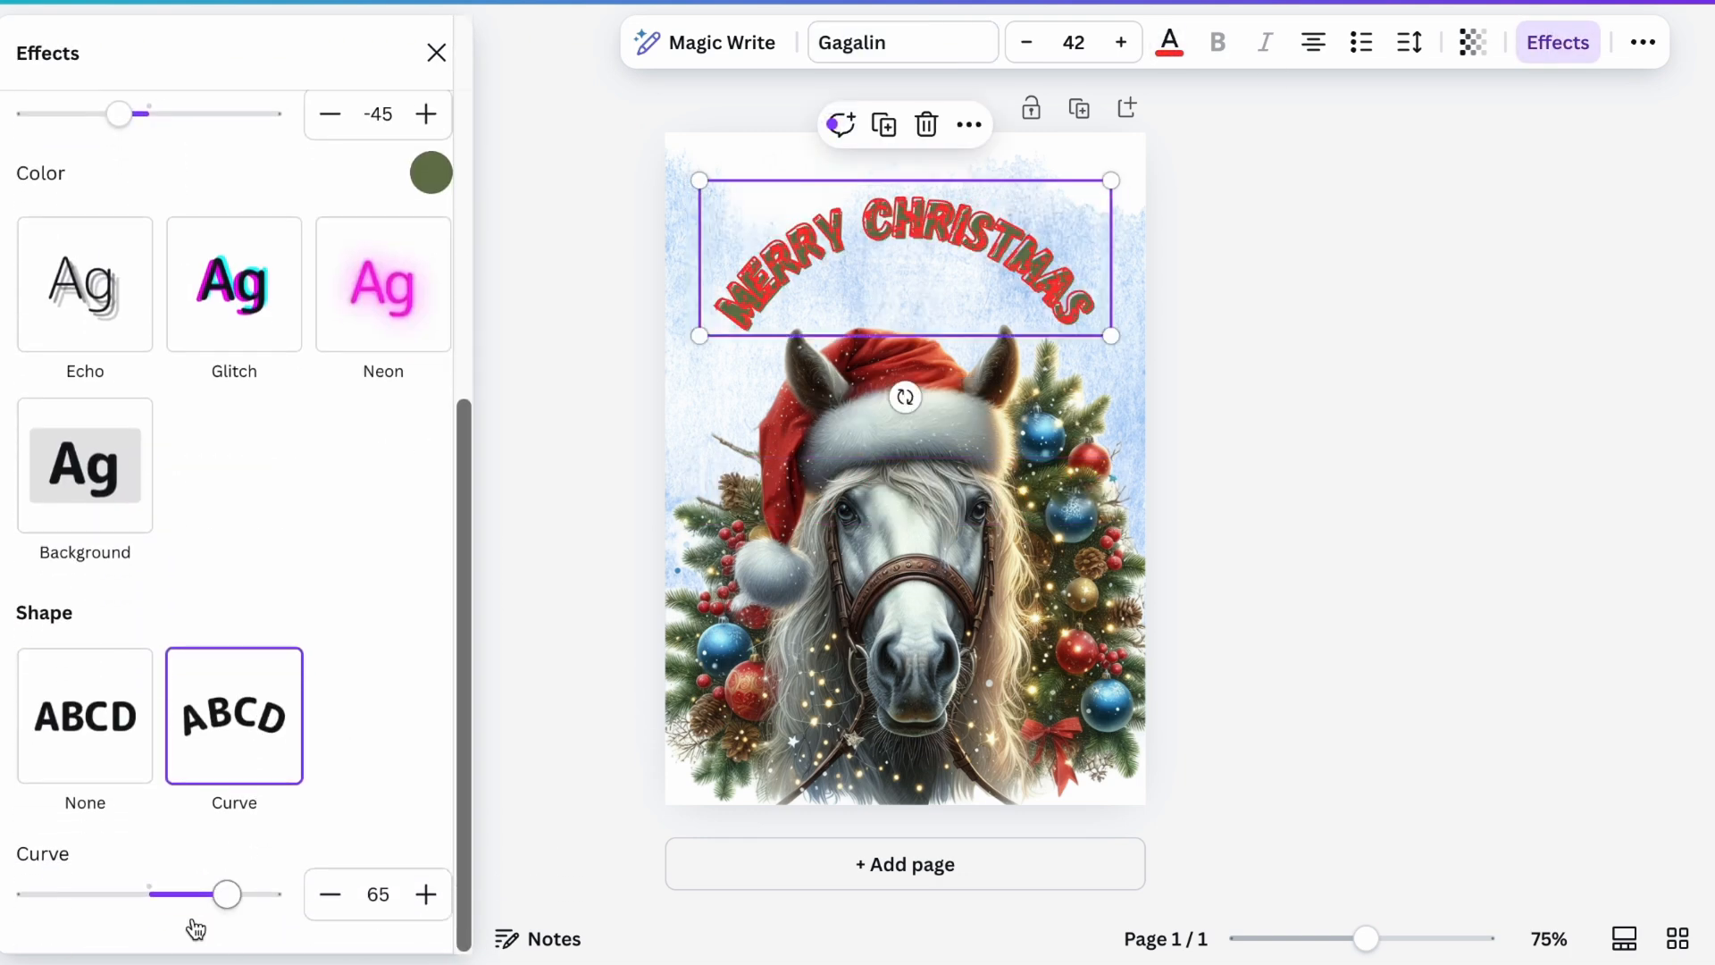
drag(234, 893, 170, 891)
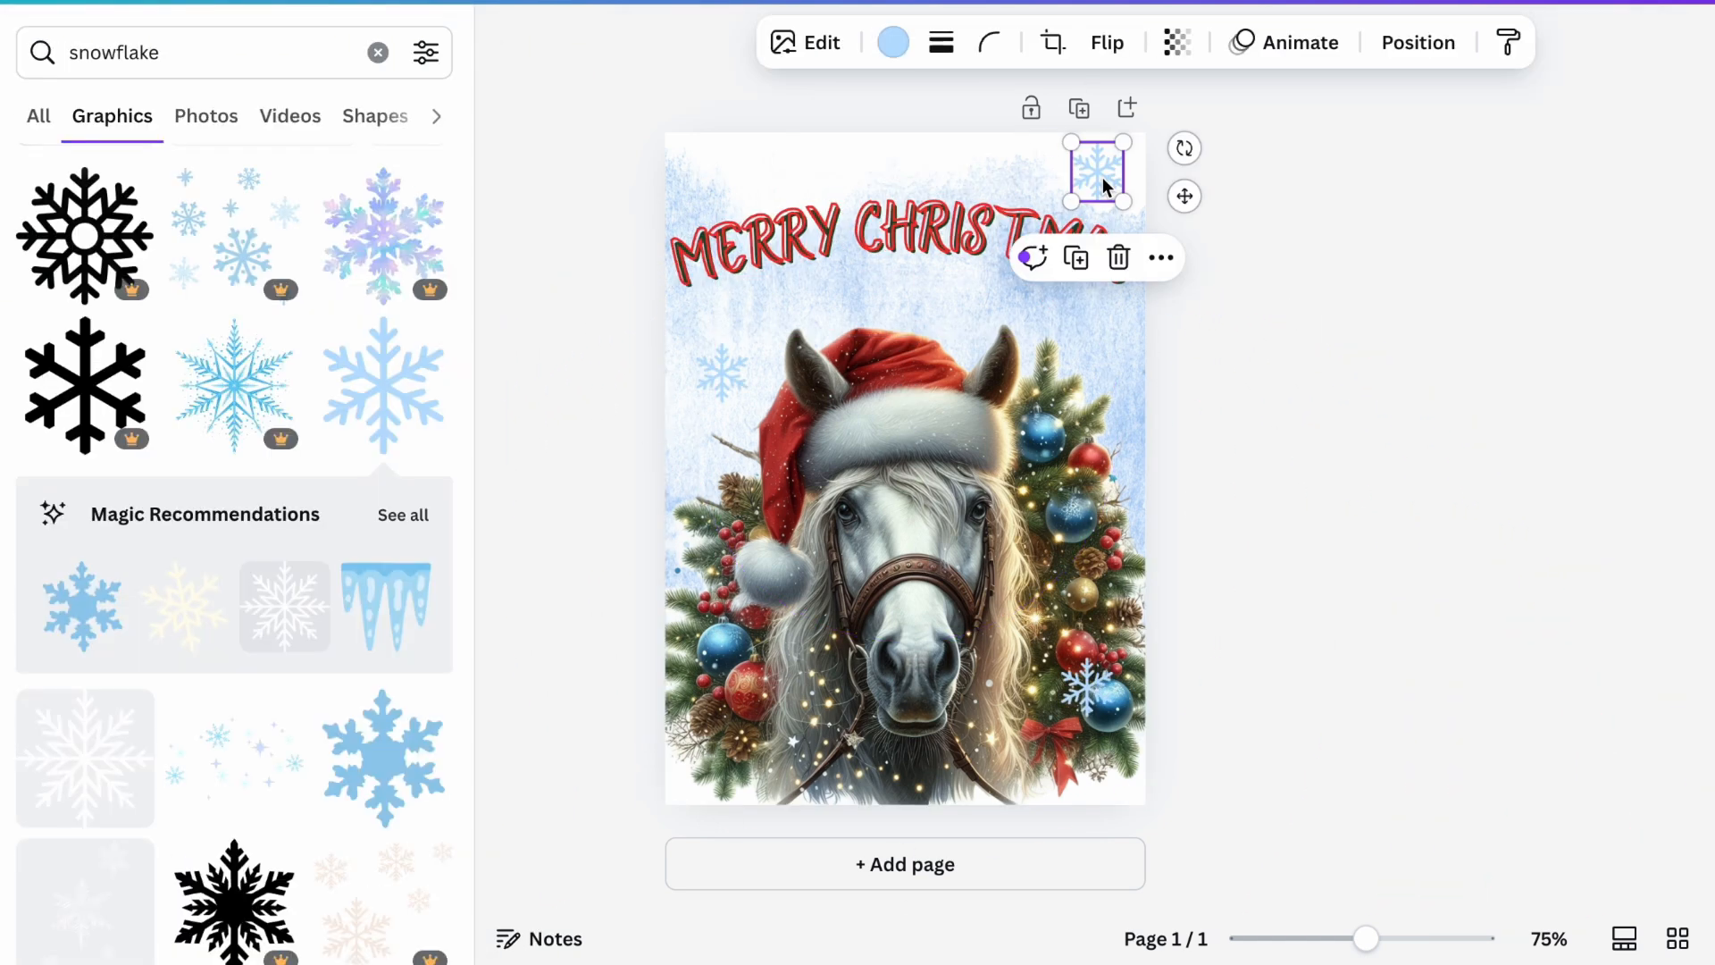
drag(383, 384, 1072, 337)
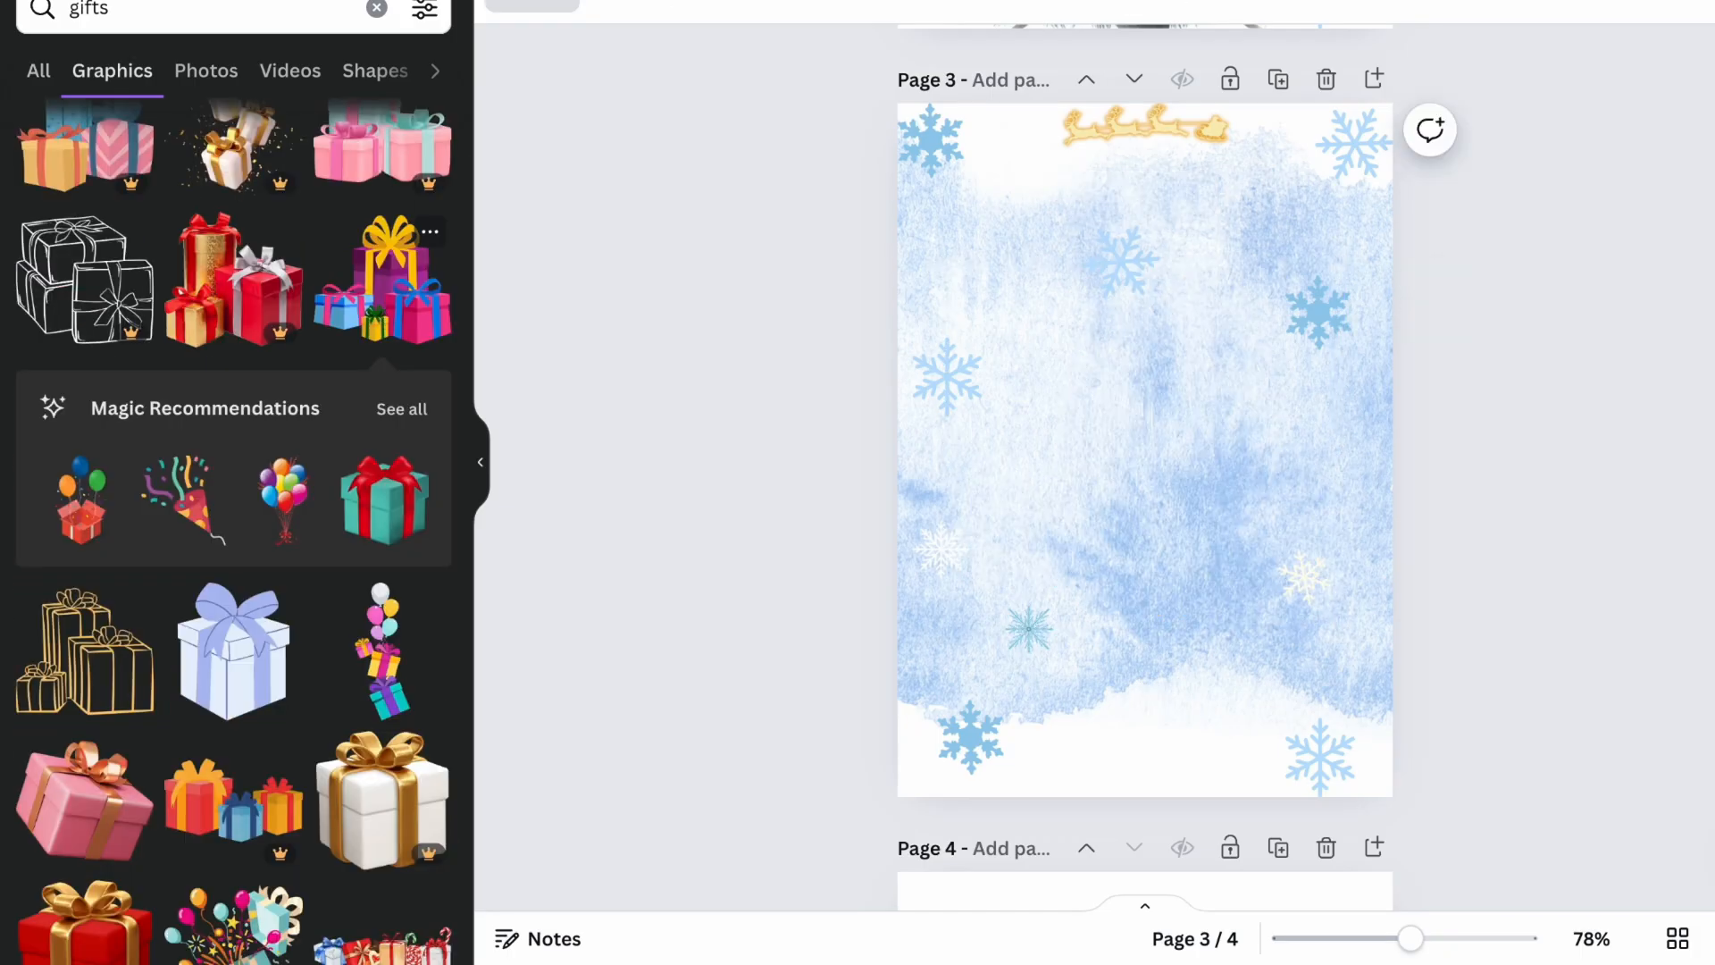
Add lavender gift-box graphics along the lower edge of page 3
click(234, 651)
drag(1140, 500, 953, 781)
click(230, 180)
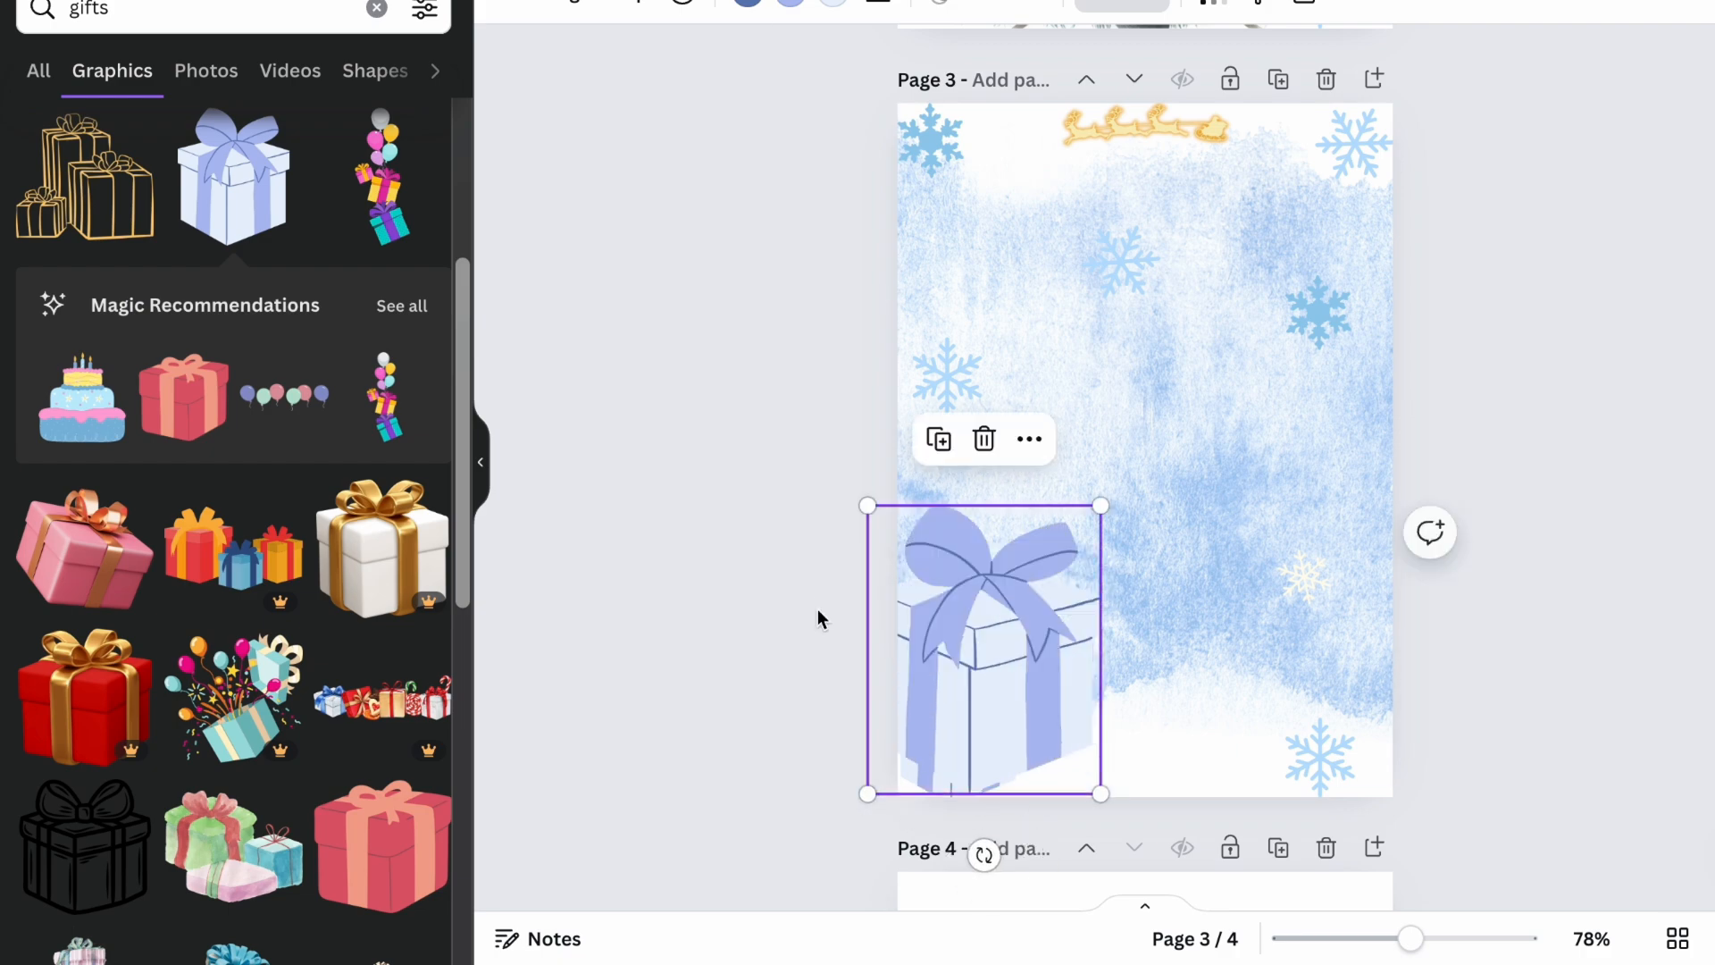
drag(968, 713, 1065, 755)
Recolor the large gift with a red box and pale-yellow ribbon, and make the small front gift's box dark blue
click(748, 3)
click(46, 936)
click(833, 3)
click(204, 255)
click(422, 754)
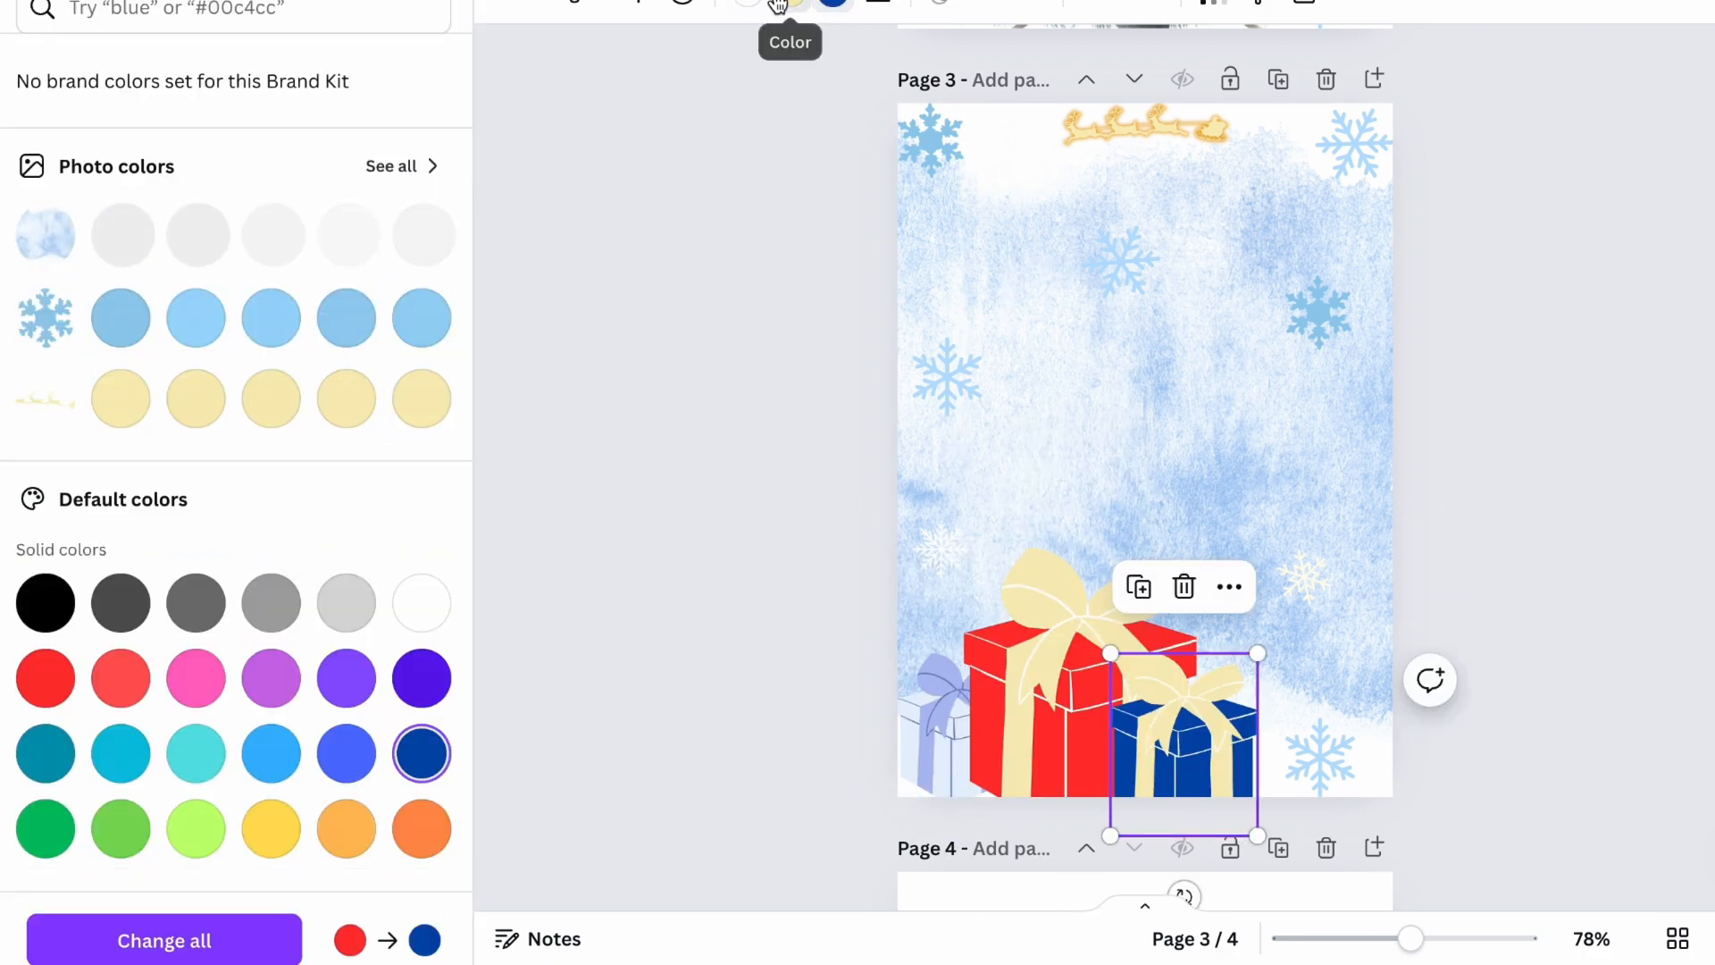
Color the dark-blue gift's ribbon light red and the large red gift's outlines light orange
click(790, 2)
click(121, 678)
click(347, 829)
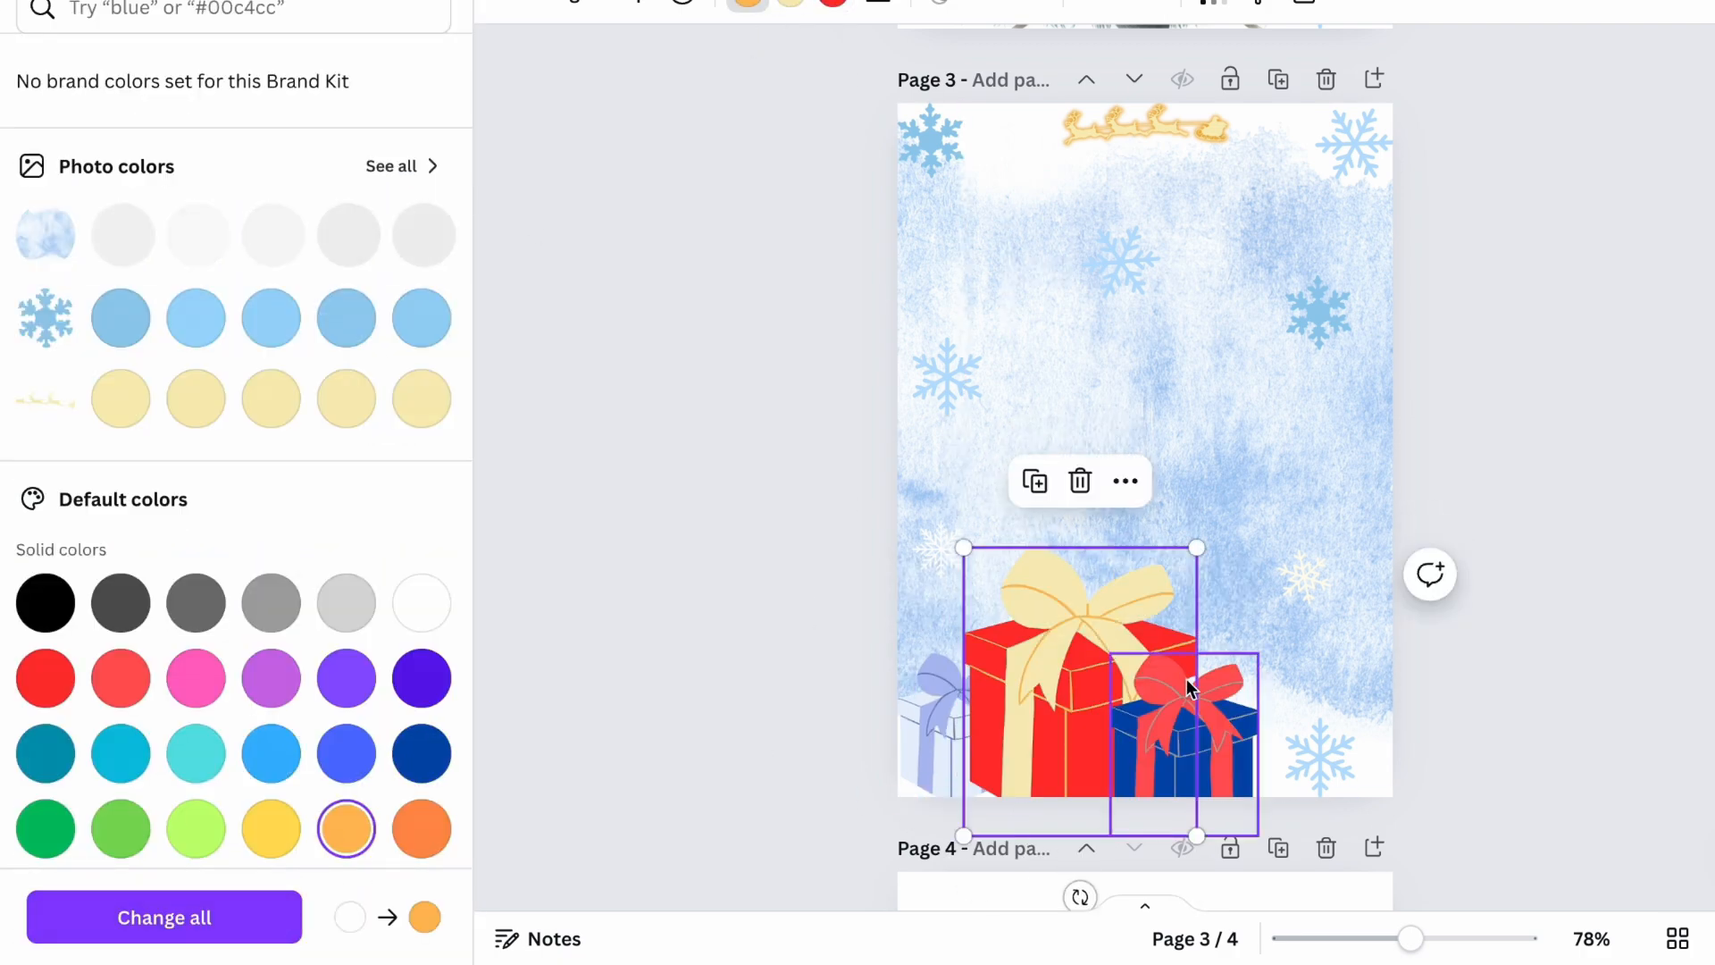
Move the lavender gift box to the other side of the gift group, beside the dark-blue gift on page 3
click(1231, 730)
click(938, 740)
drag(938, 739, 1301, 738)
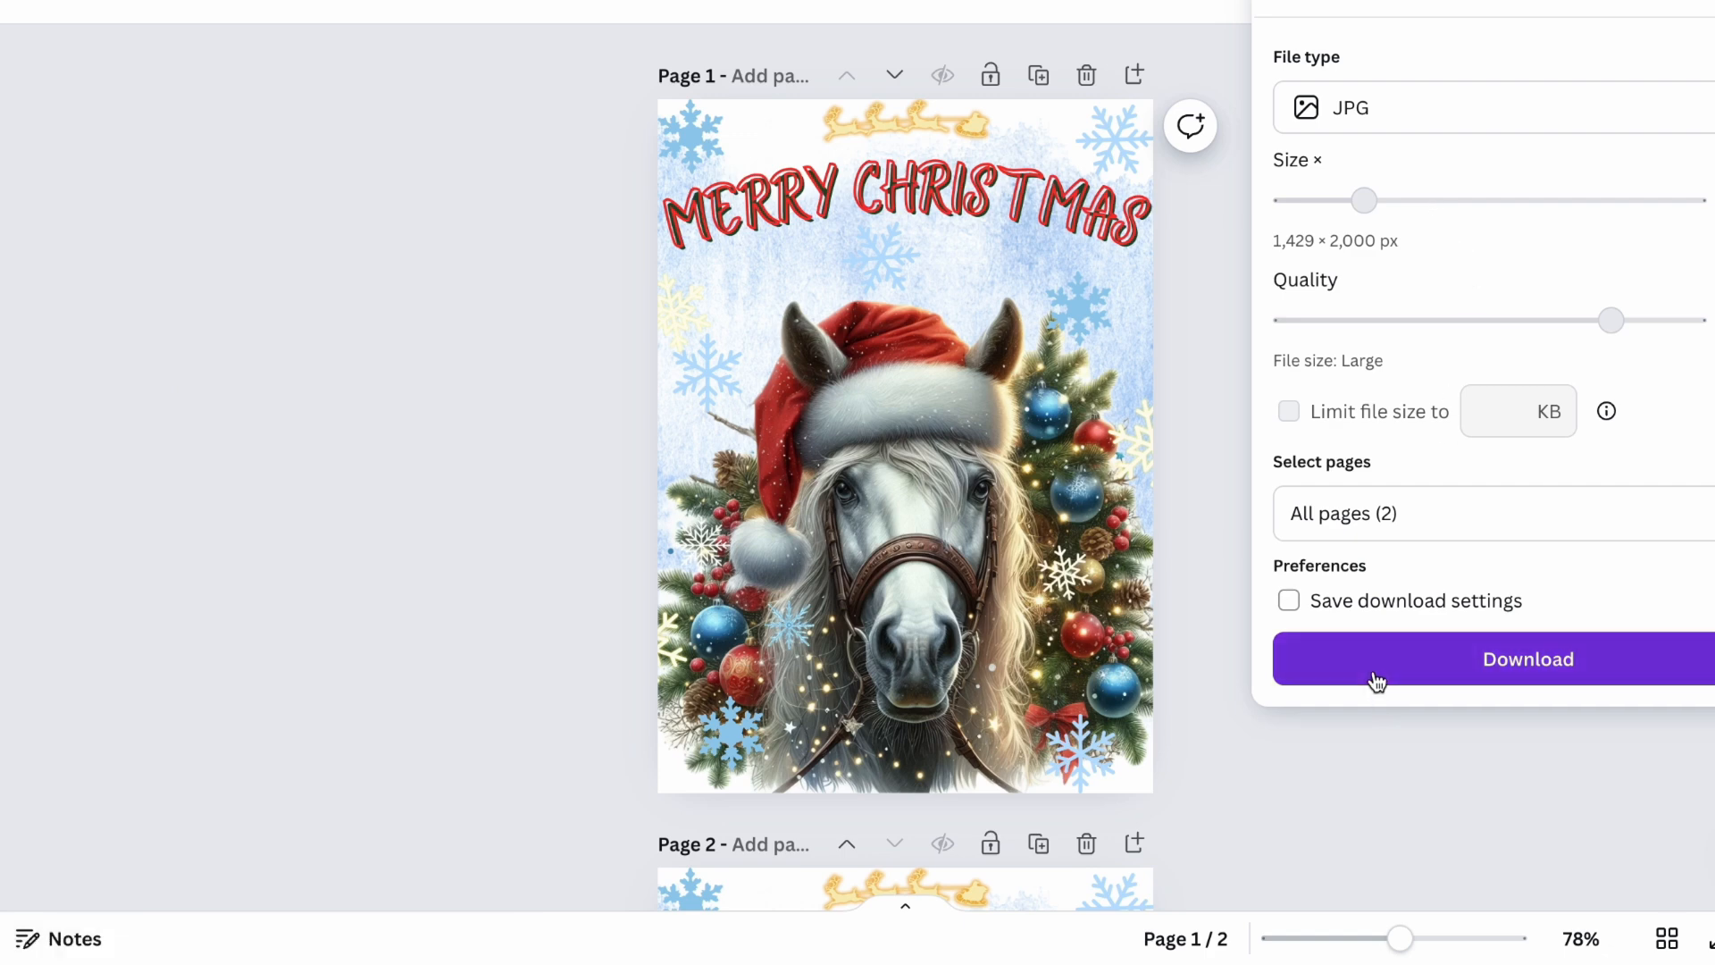
Download all pages of the card as JPG and create a blank 11 × 8.5 in design
click(1376, 681)
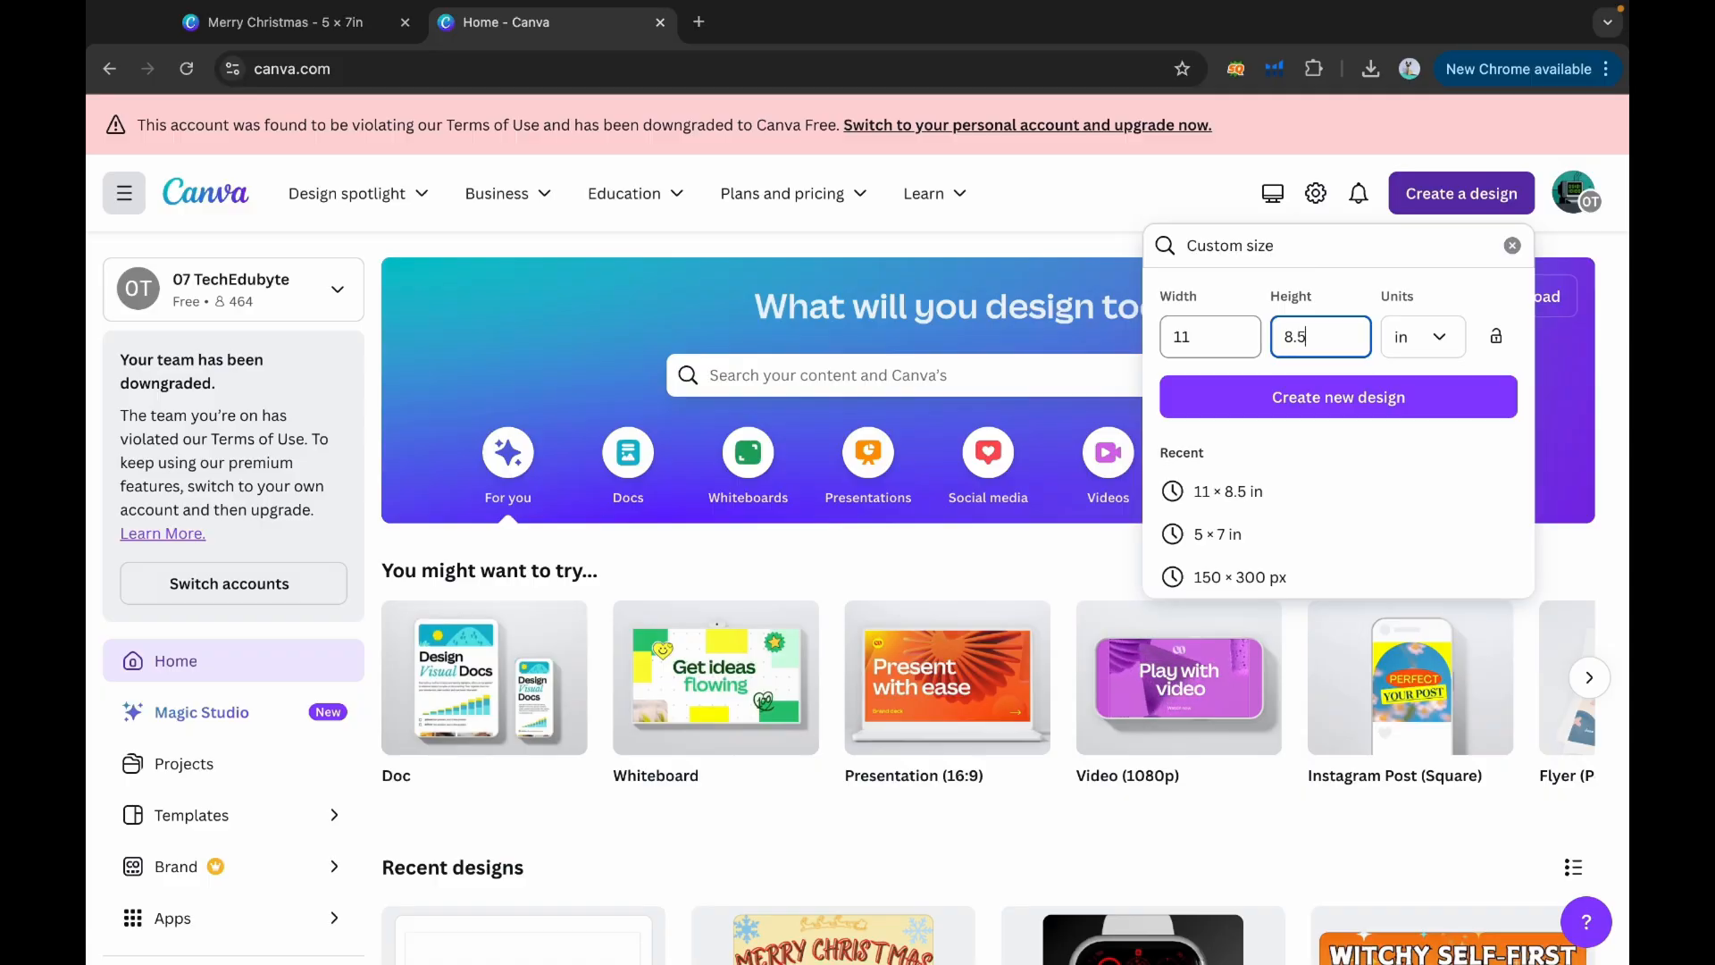
key(Return)
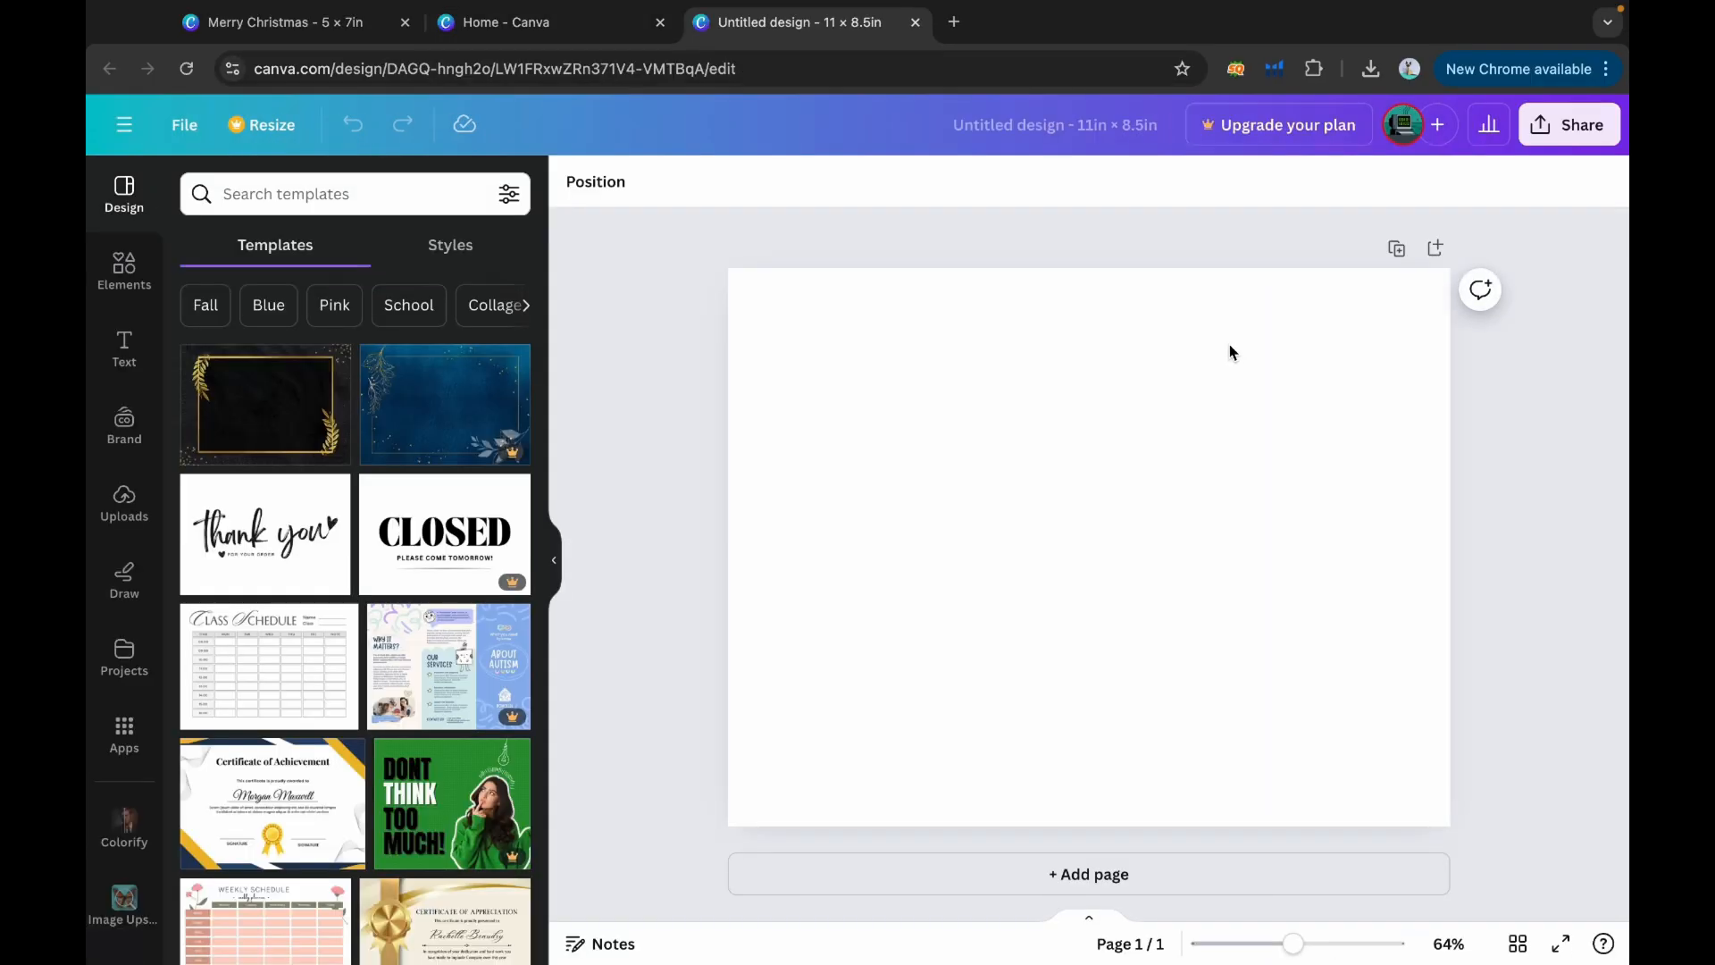
Add a square shape, stretch it into a large landscape rectangle with even margins, and center it on the page
click(125, 268)
click(209, 502)
drag(1003, 460, 747, 305)
drag(1174, 631, 1407, 795)
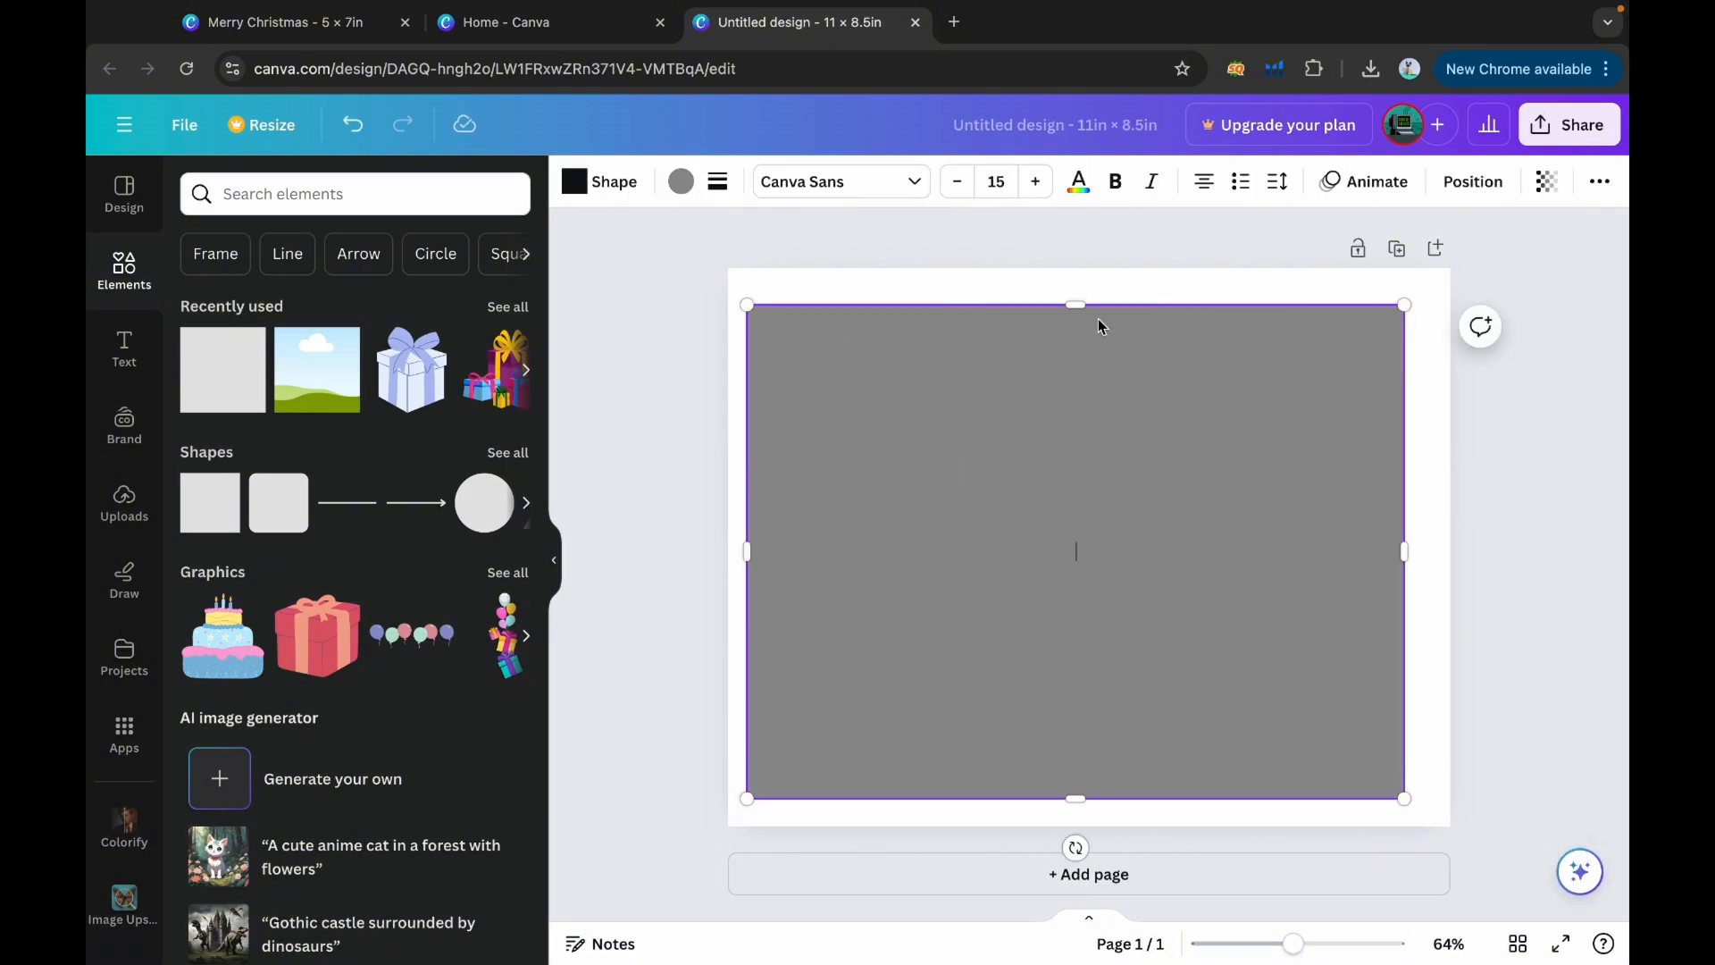
drag(1076, 304, 1076, 338)
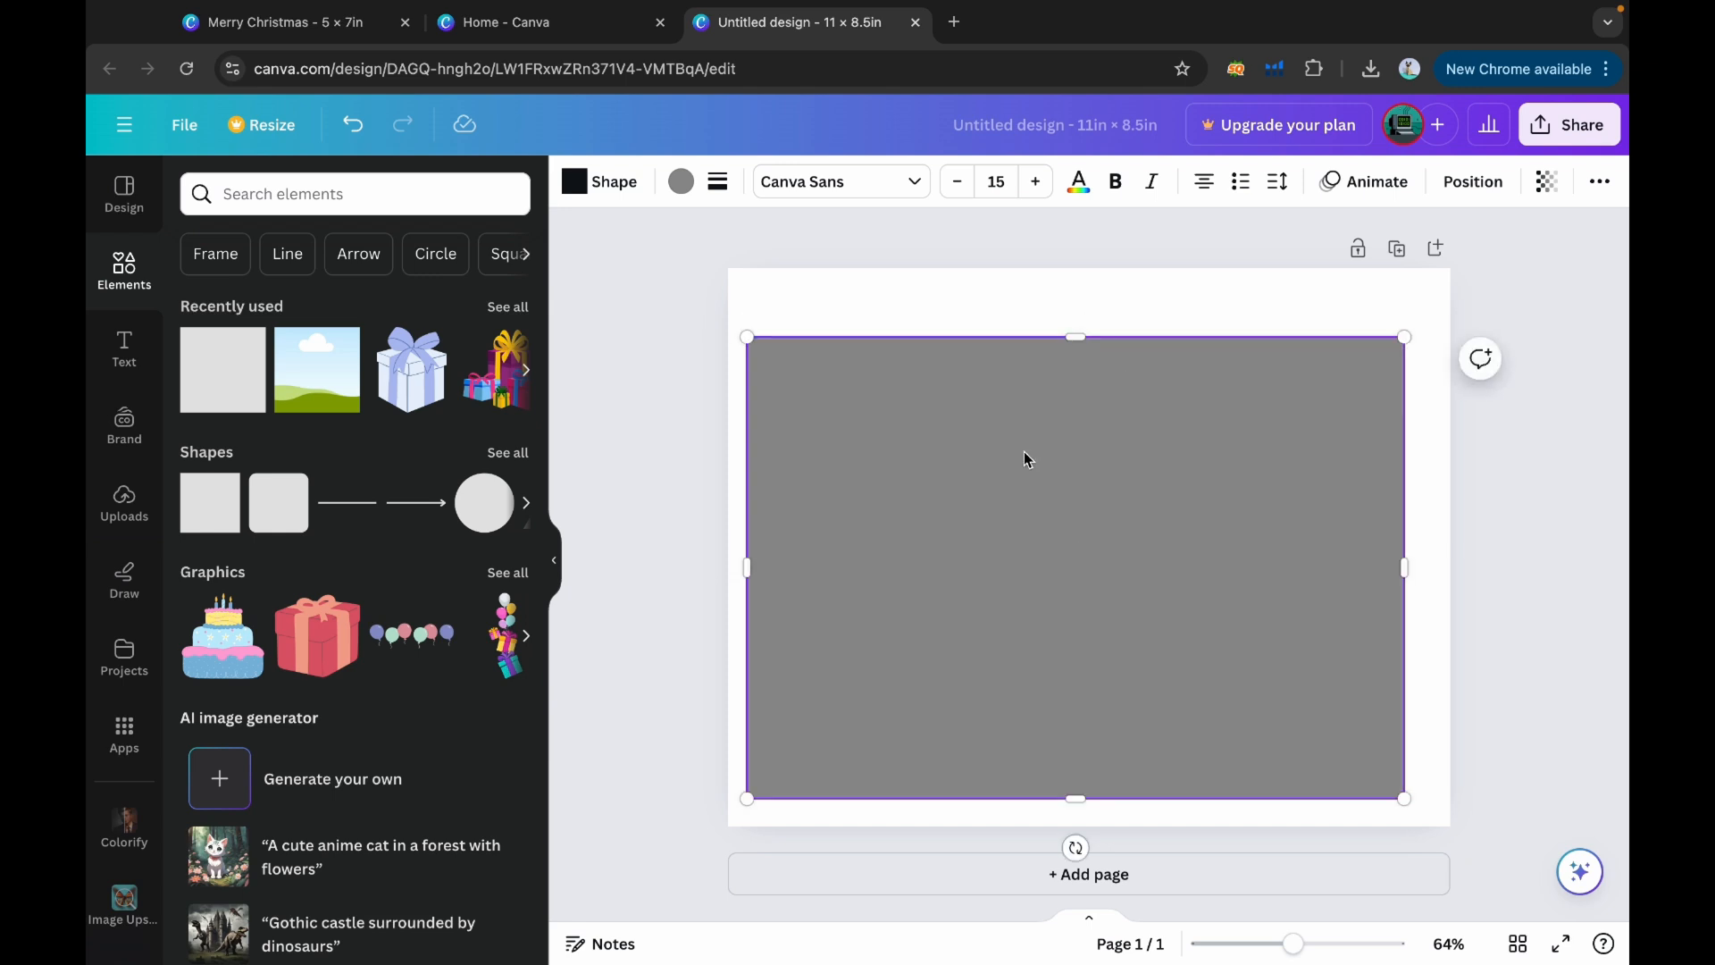
click(1113, 282)
mouse_move(1188, 528)
click(1393, 715)
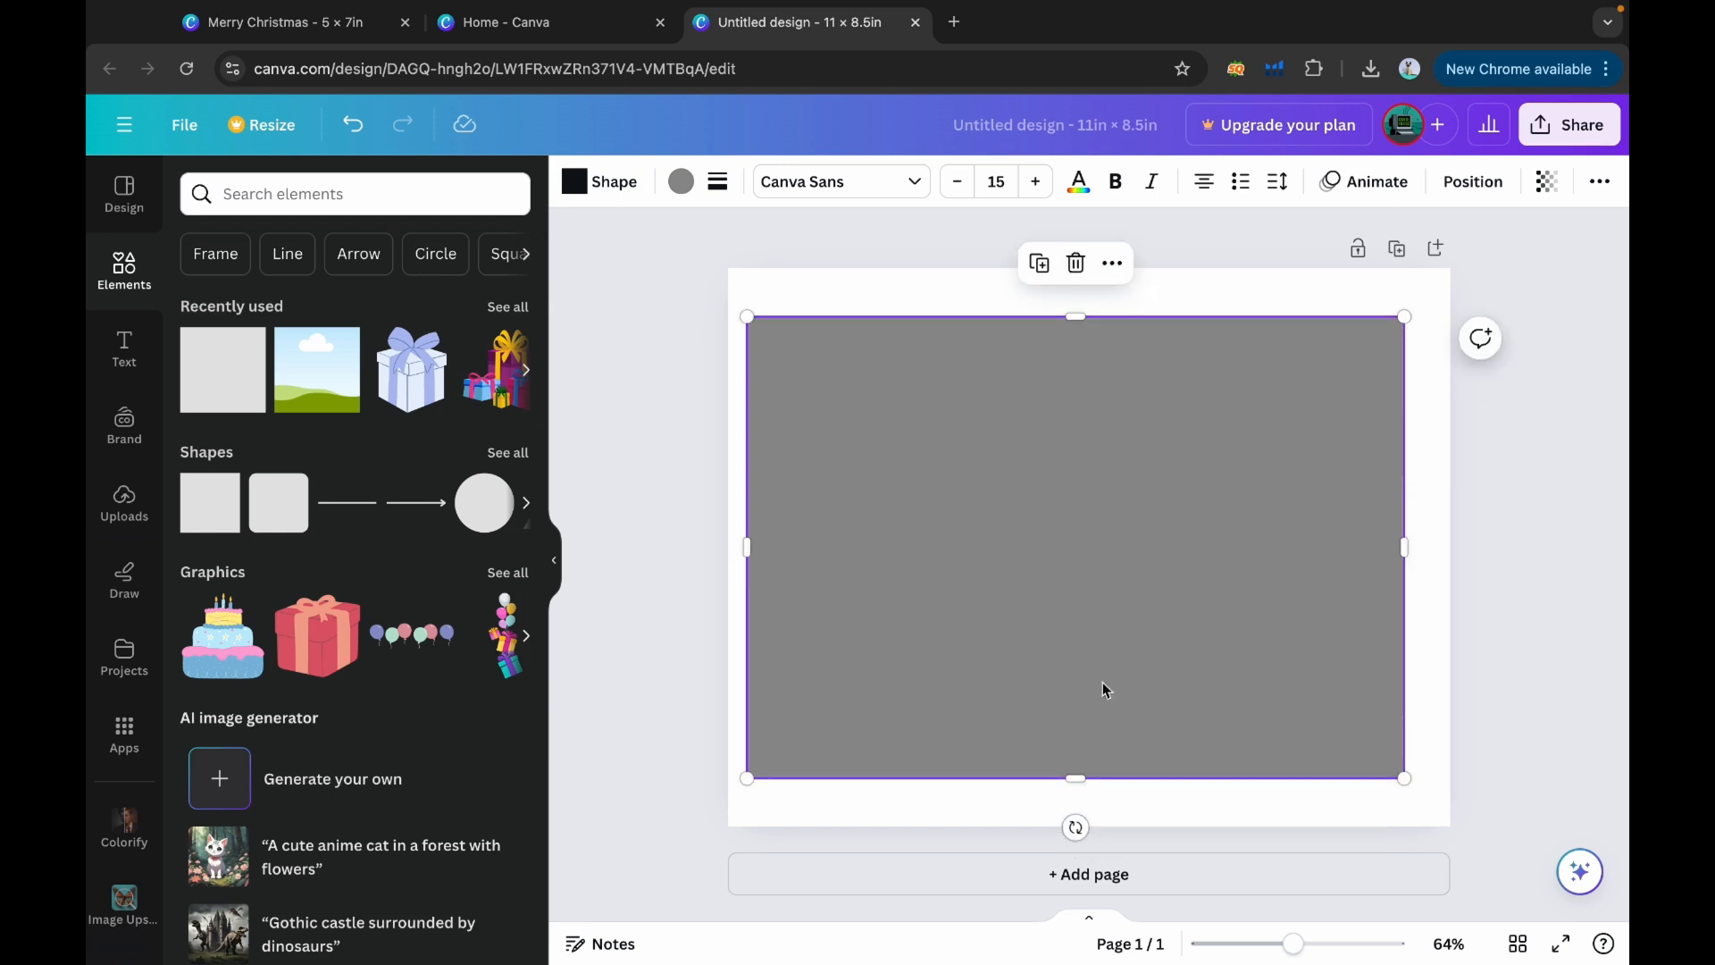
click(1112, 263)
click(1435, 548)
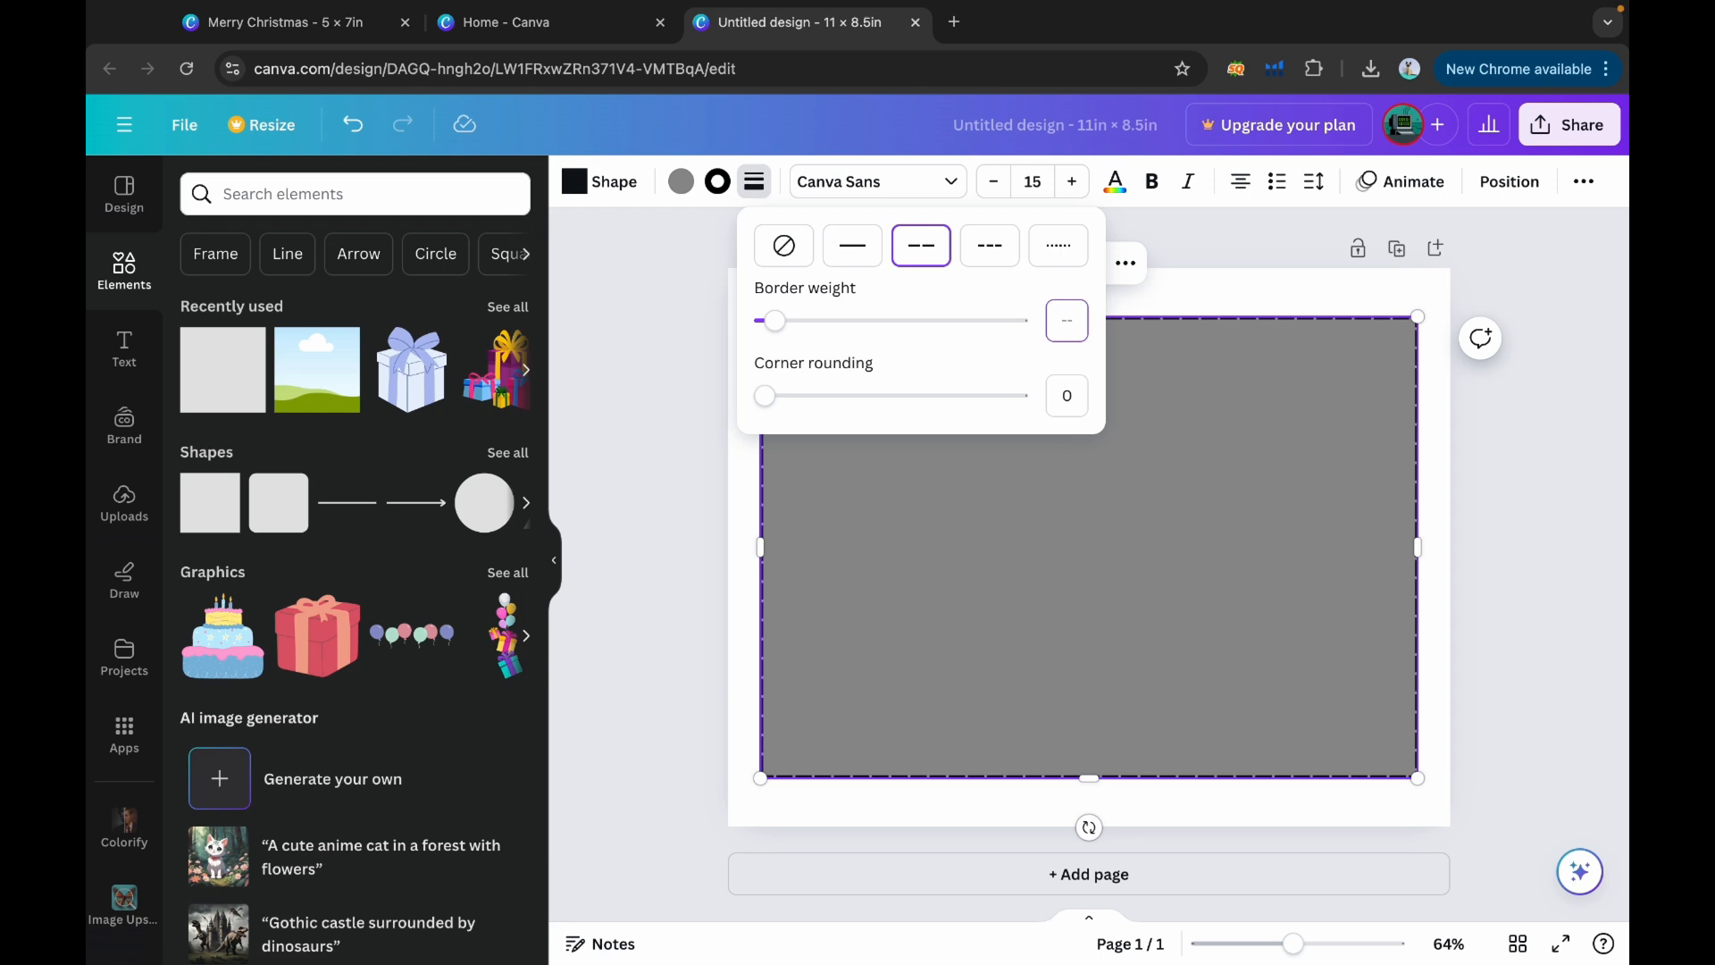
Give the rectangle a dashed border with a weight of 0.5 and no fill, and lock it
text(5)
key(Return)
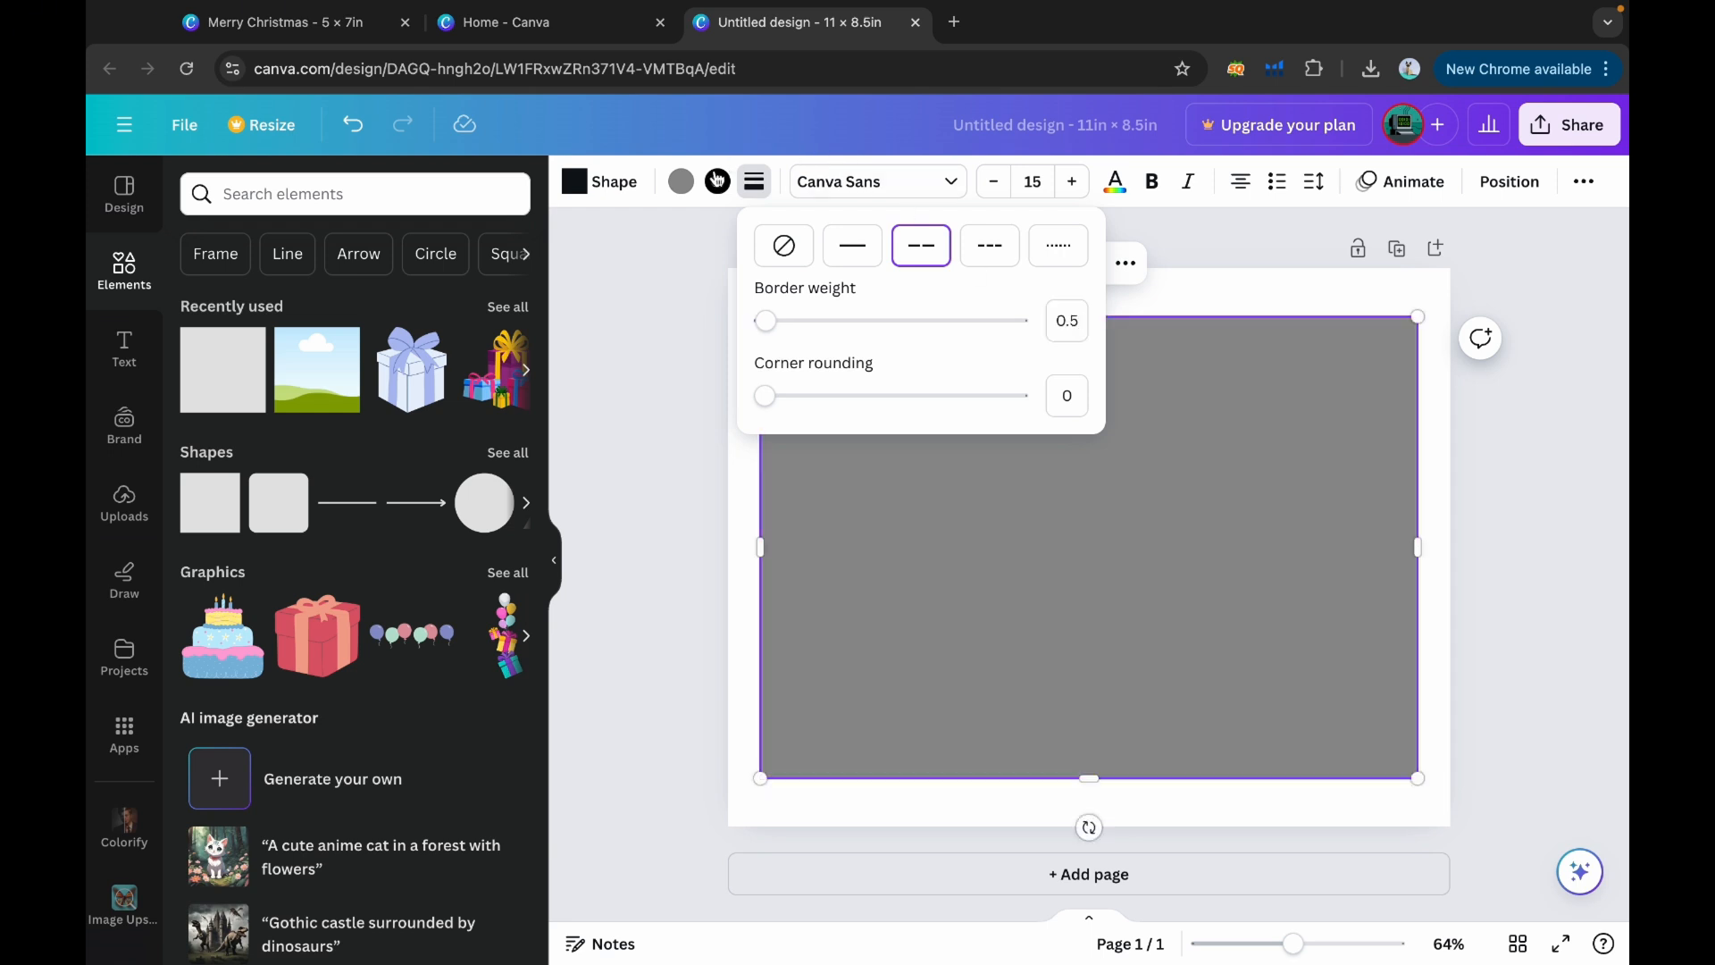
click(682, 184)
click(265, 315)
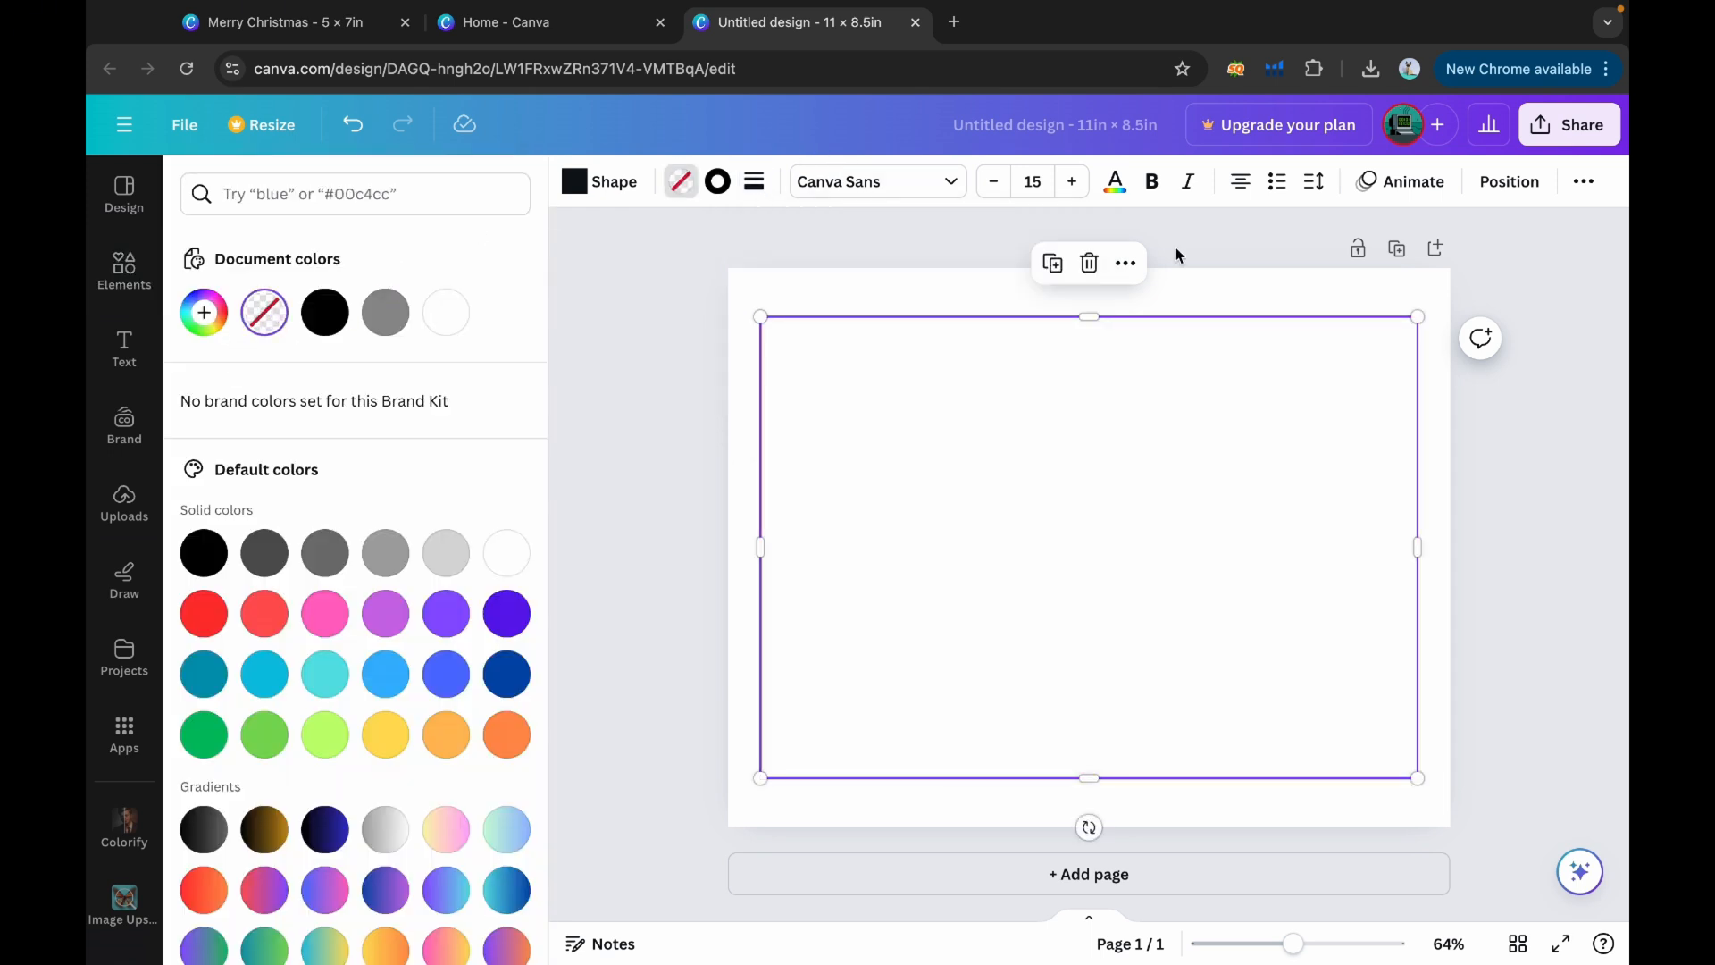
click(1137, 272)
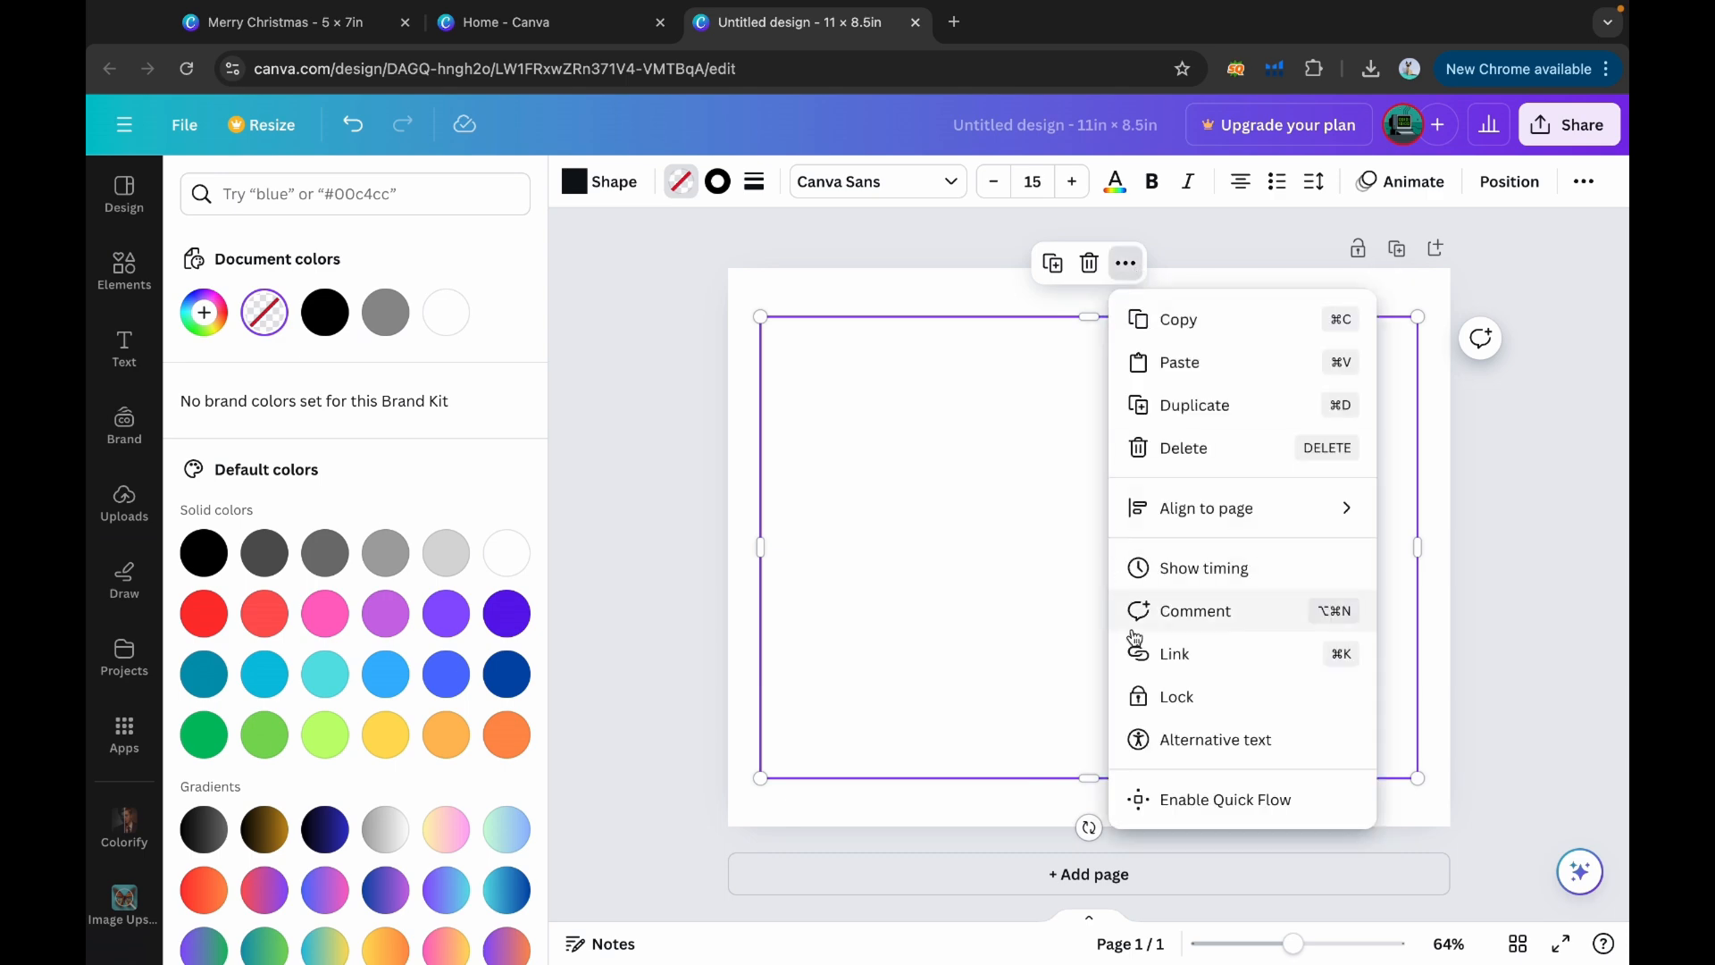
click(1154, 695)
Switch to the Merry Christmas 5 × 7 in design and cover page 1 with a pale-yellow rectangle
click(341, 24)
scroll(938, 465, up, 7)
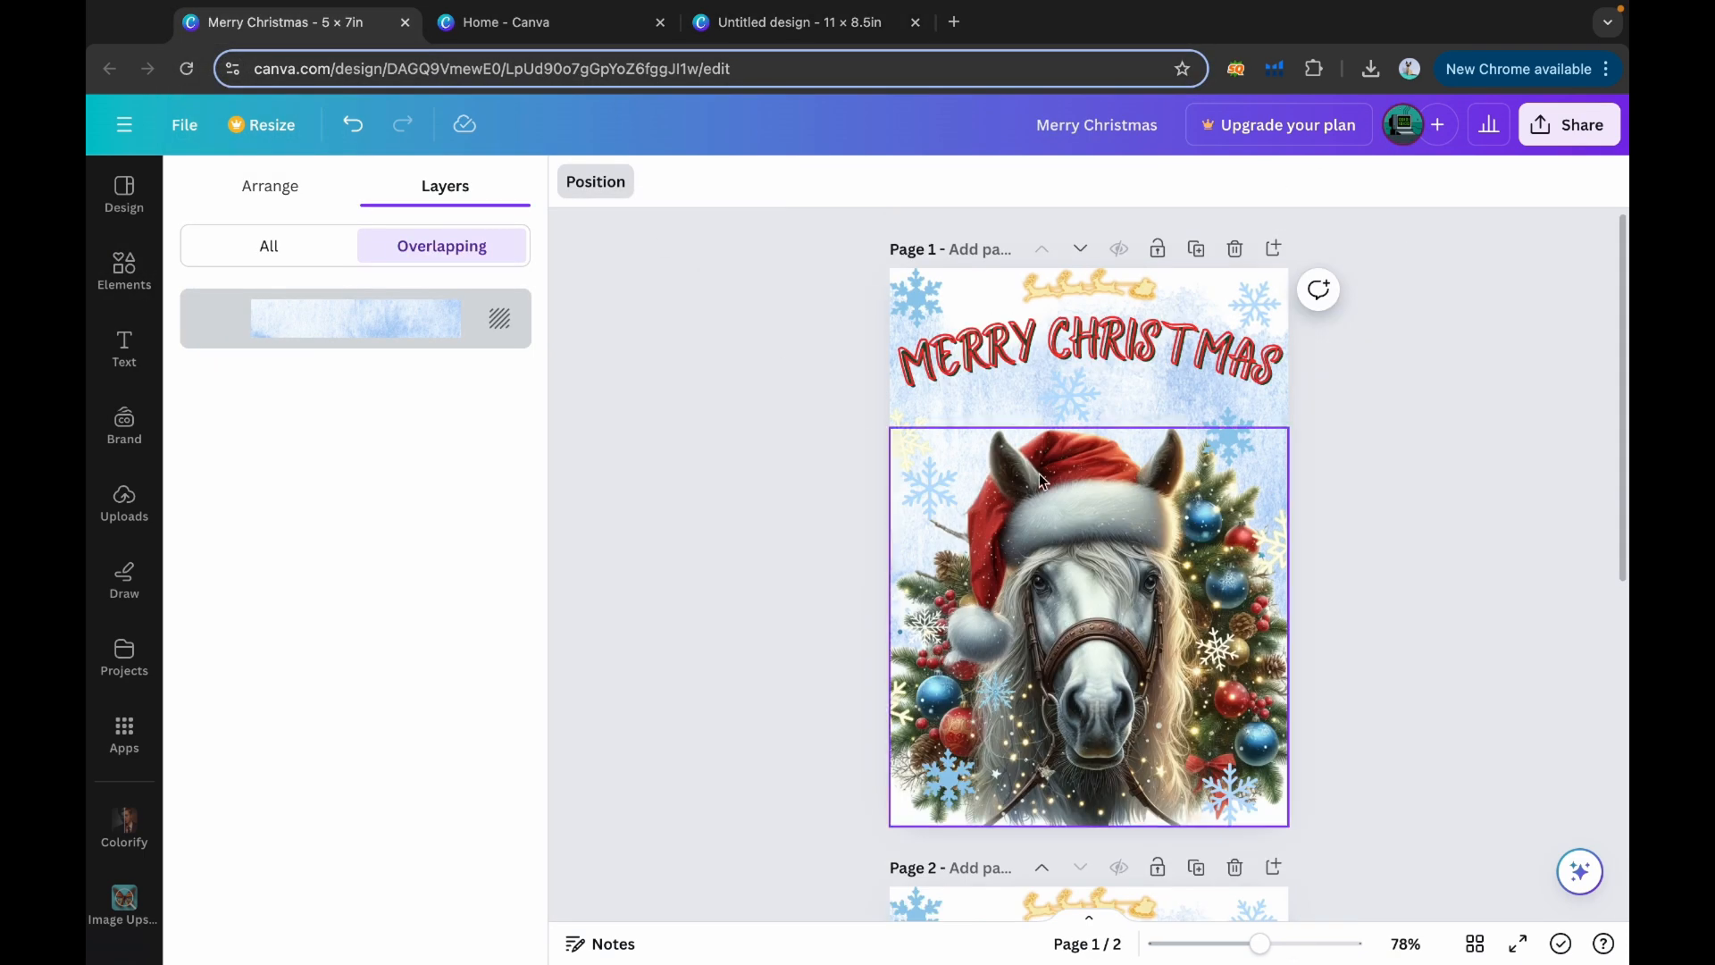
click(123, 268)
click(213, 518)
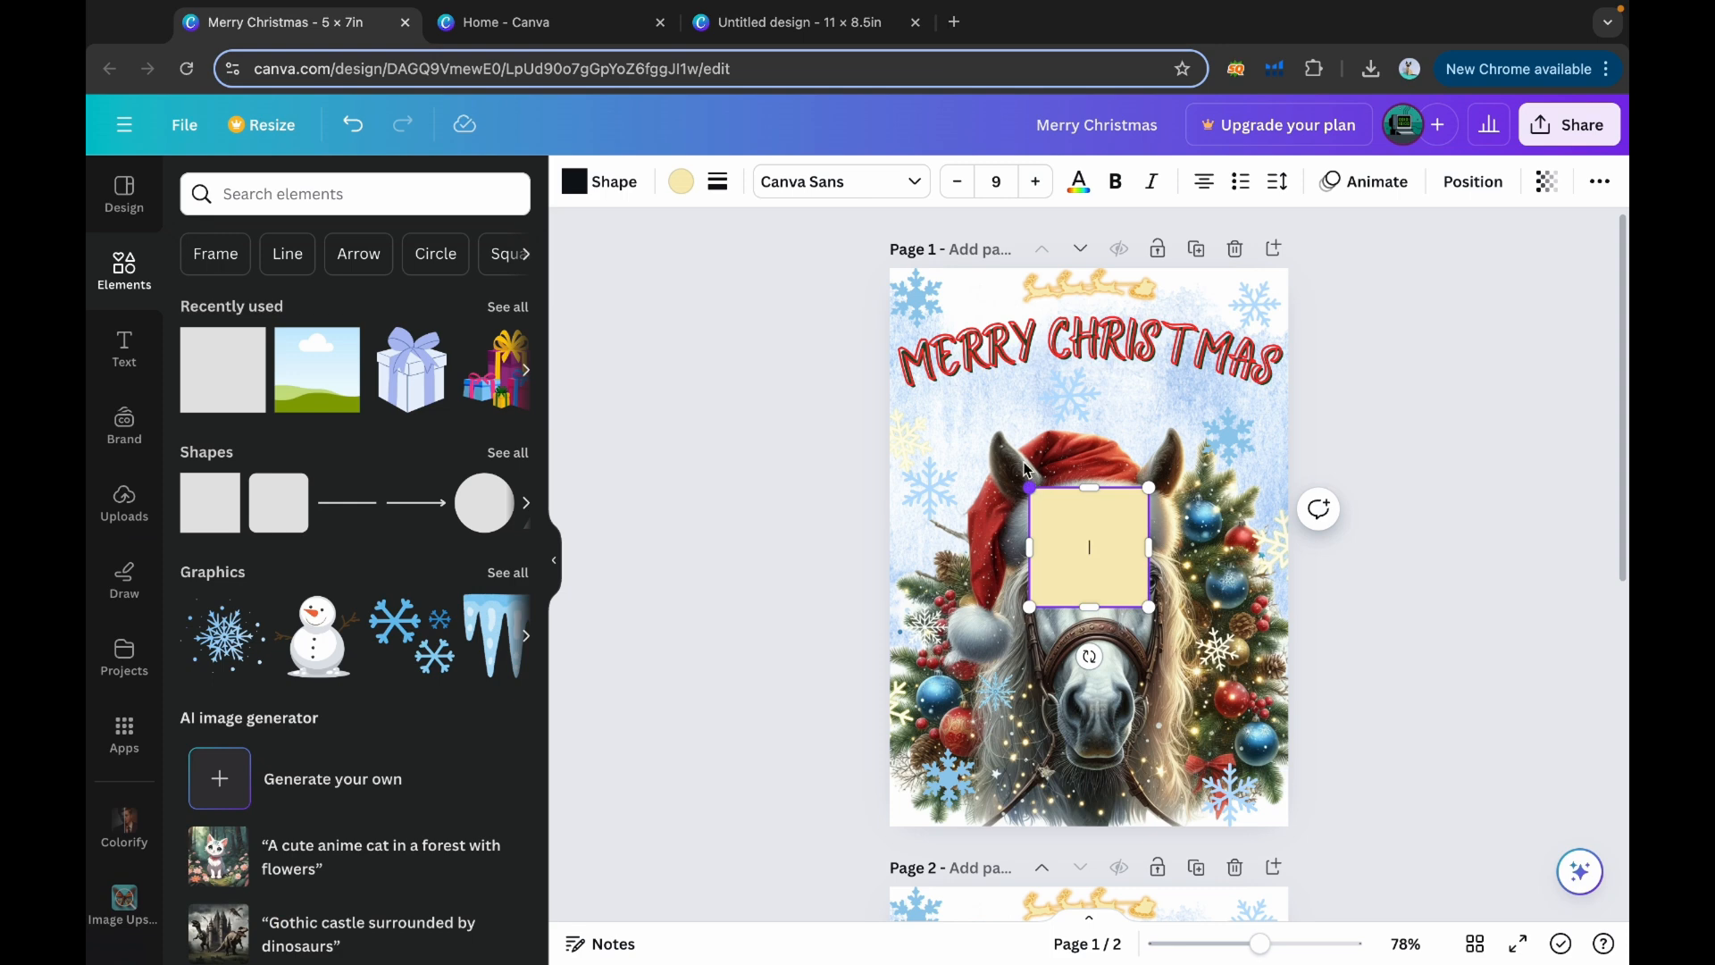
drag(1029, 488, 892, 272)
drag(1149, 607, 1287, 825)
Copy all page 1 elements into the 11 × 8.5 in design and fit them in the right half of the frame
click(1473, 182)
click(482, 553)
key(super+a)
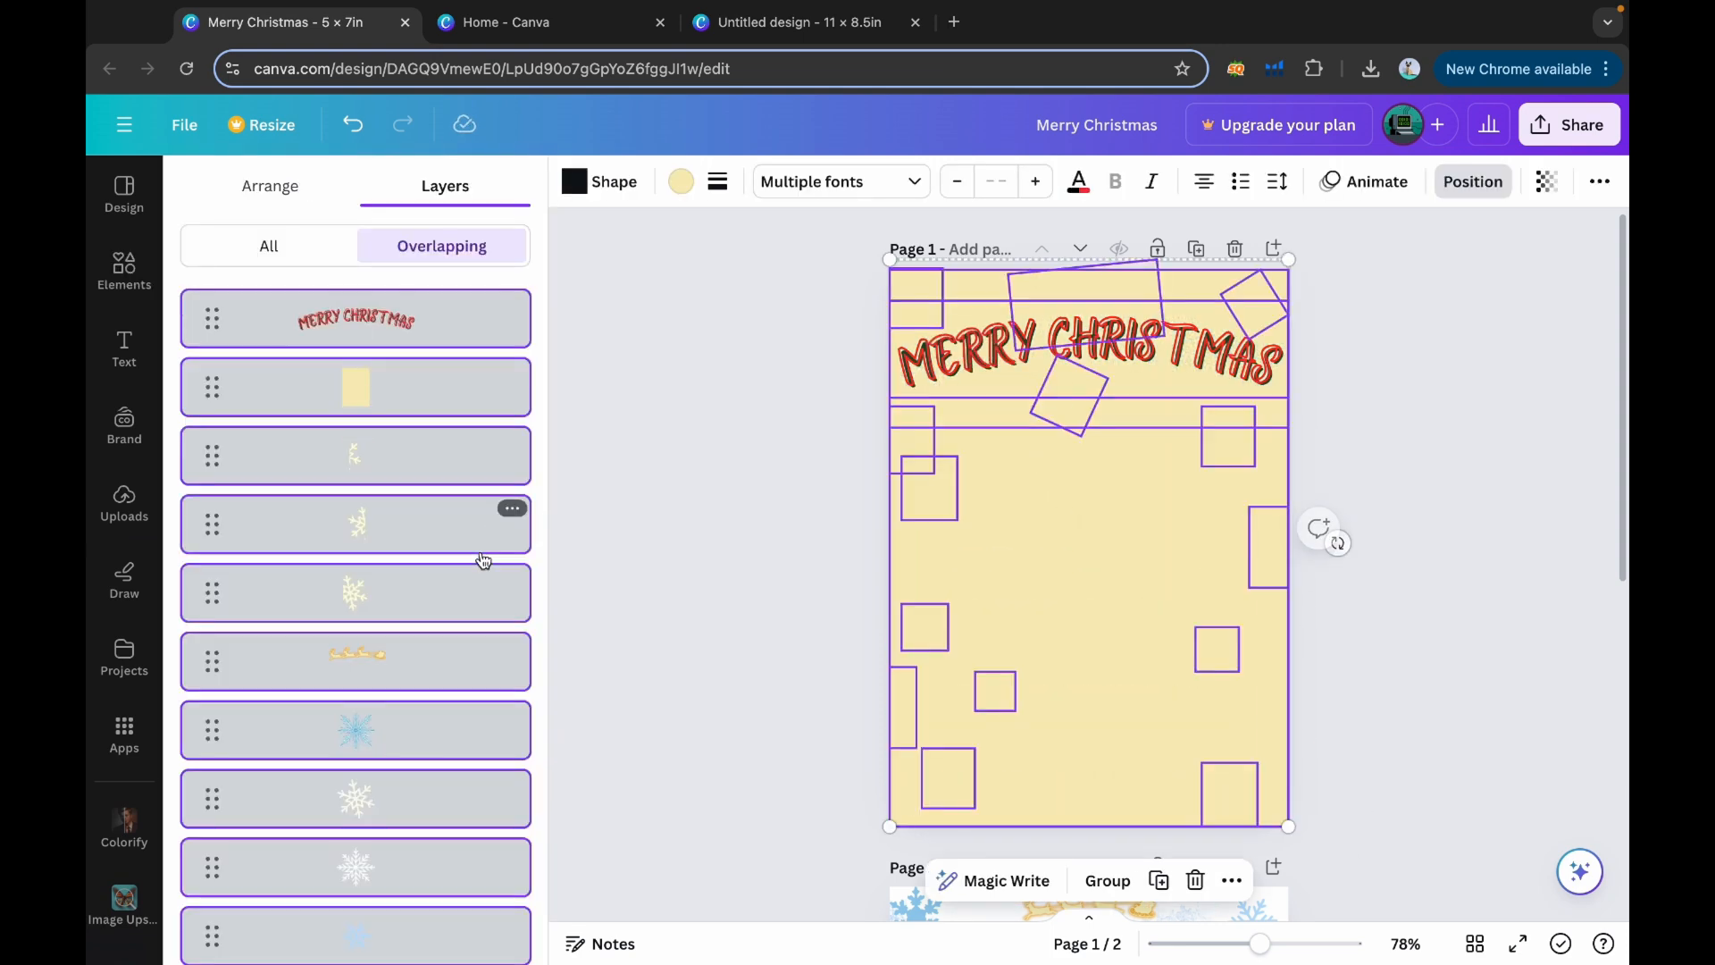
click(706, 19)
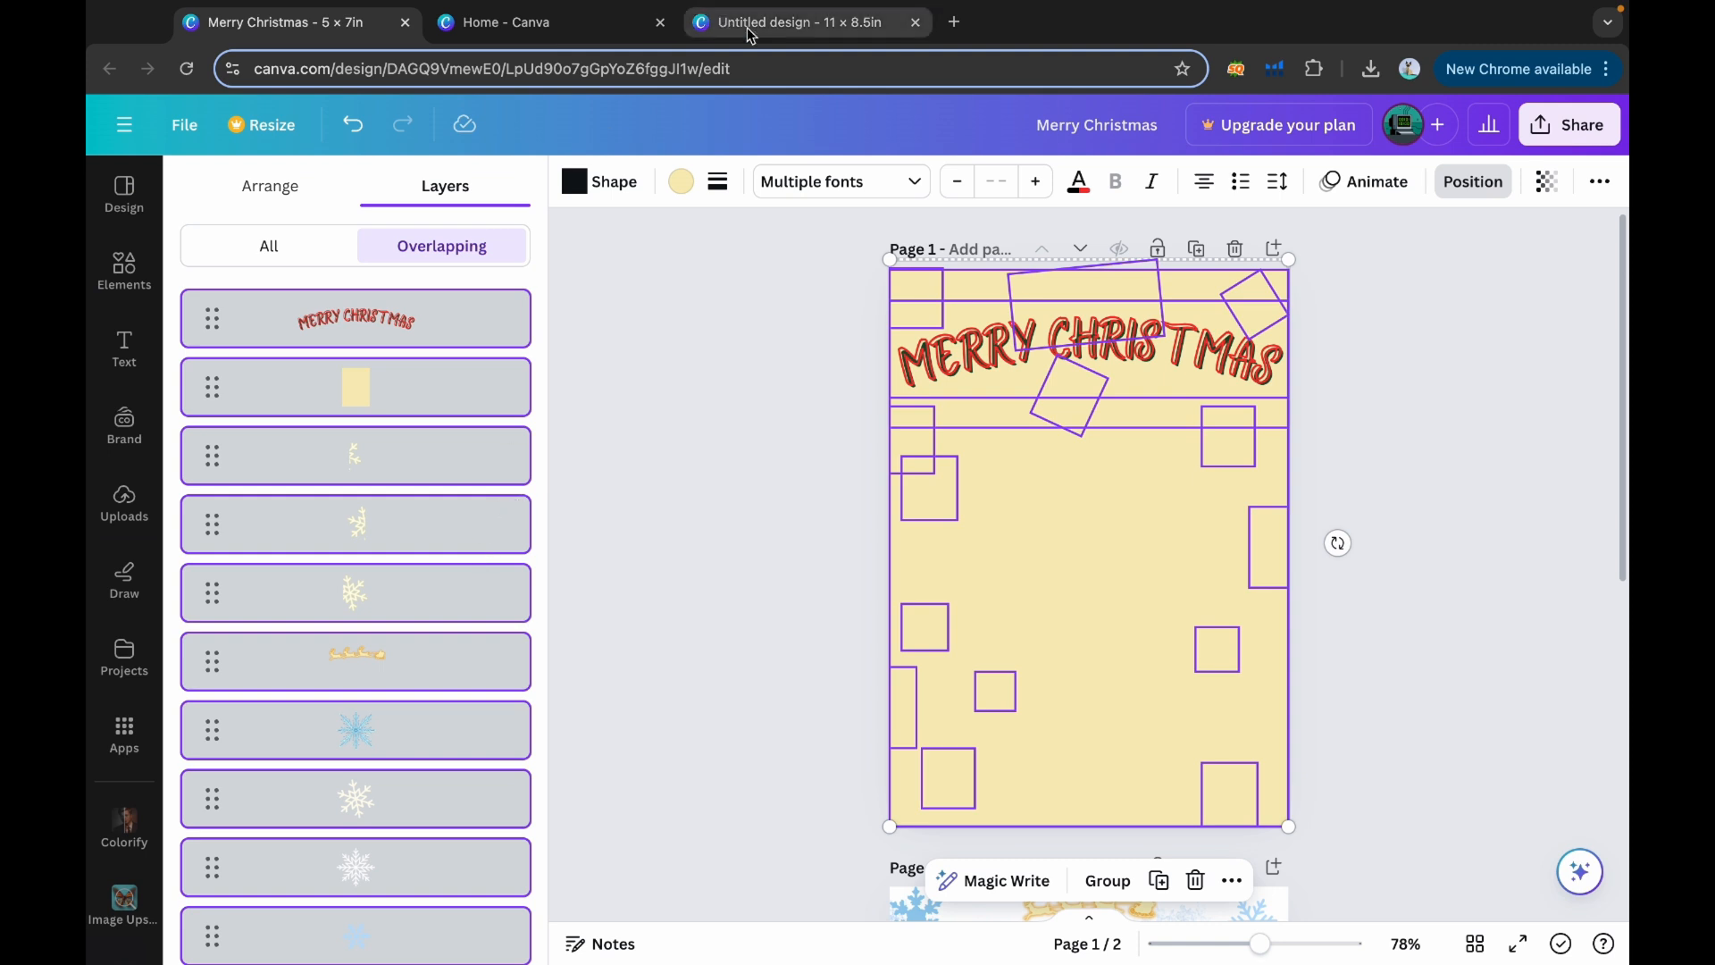
key(super+v)
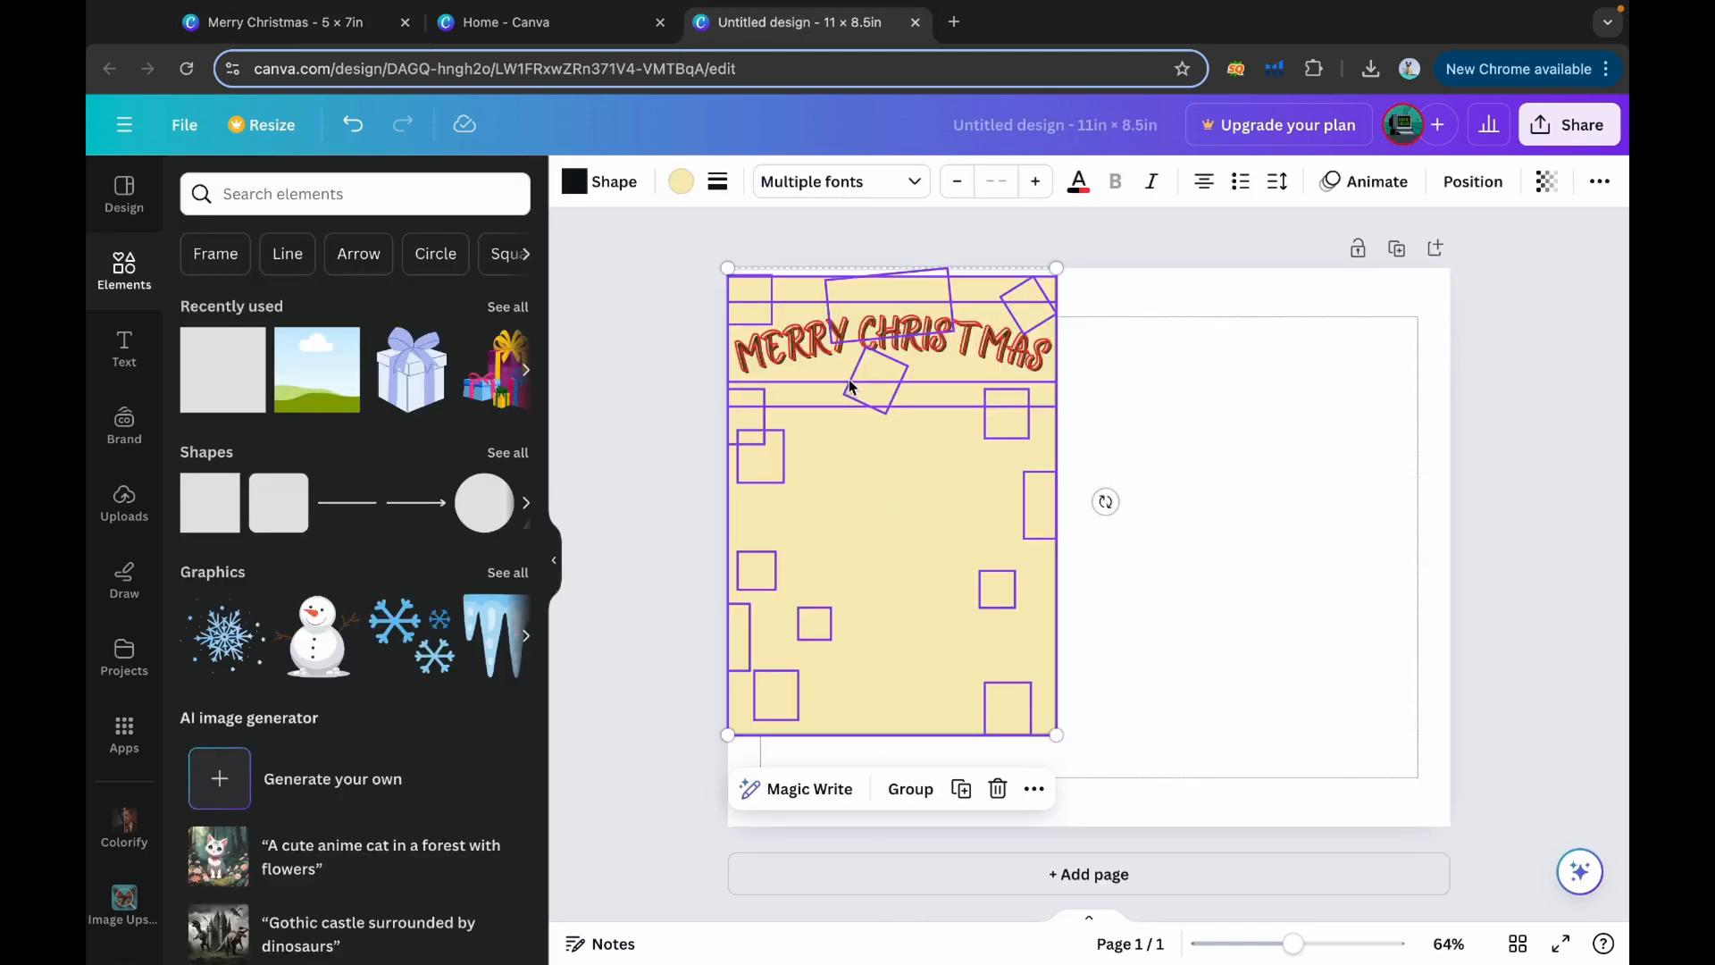
drag(872, 522, 1232, 565)
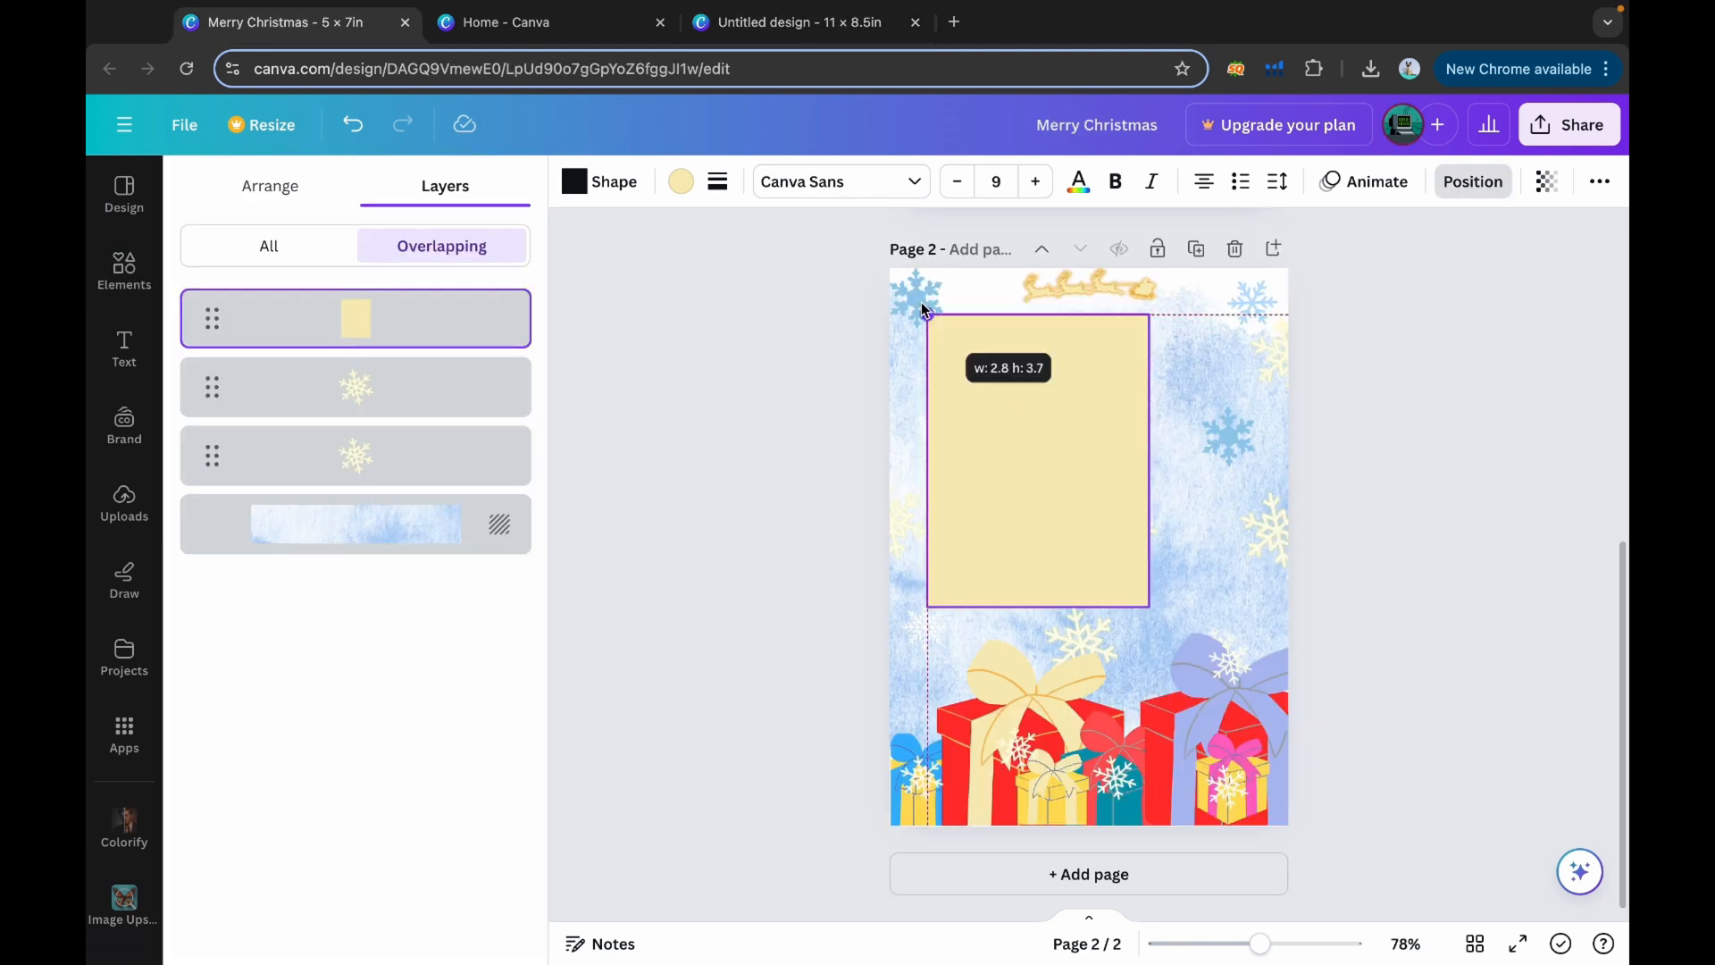
Cover page 2 of the card with a pale-yellow rectangle and copy its elements into the left half of the 11 × 8.5 in frame
drag(919, 298, 889, 268)
drag(1149, 605, 1307, 816)
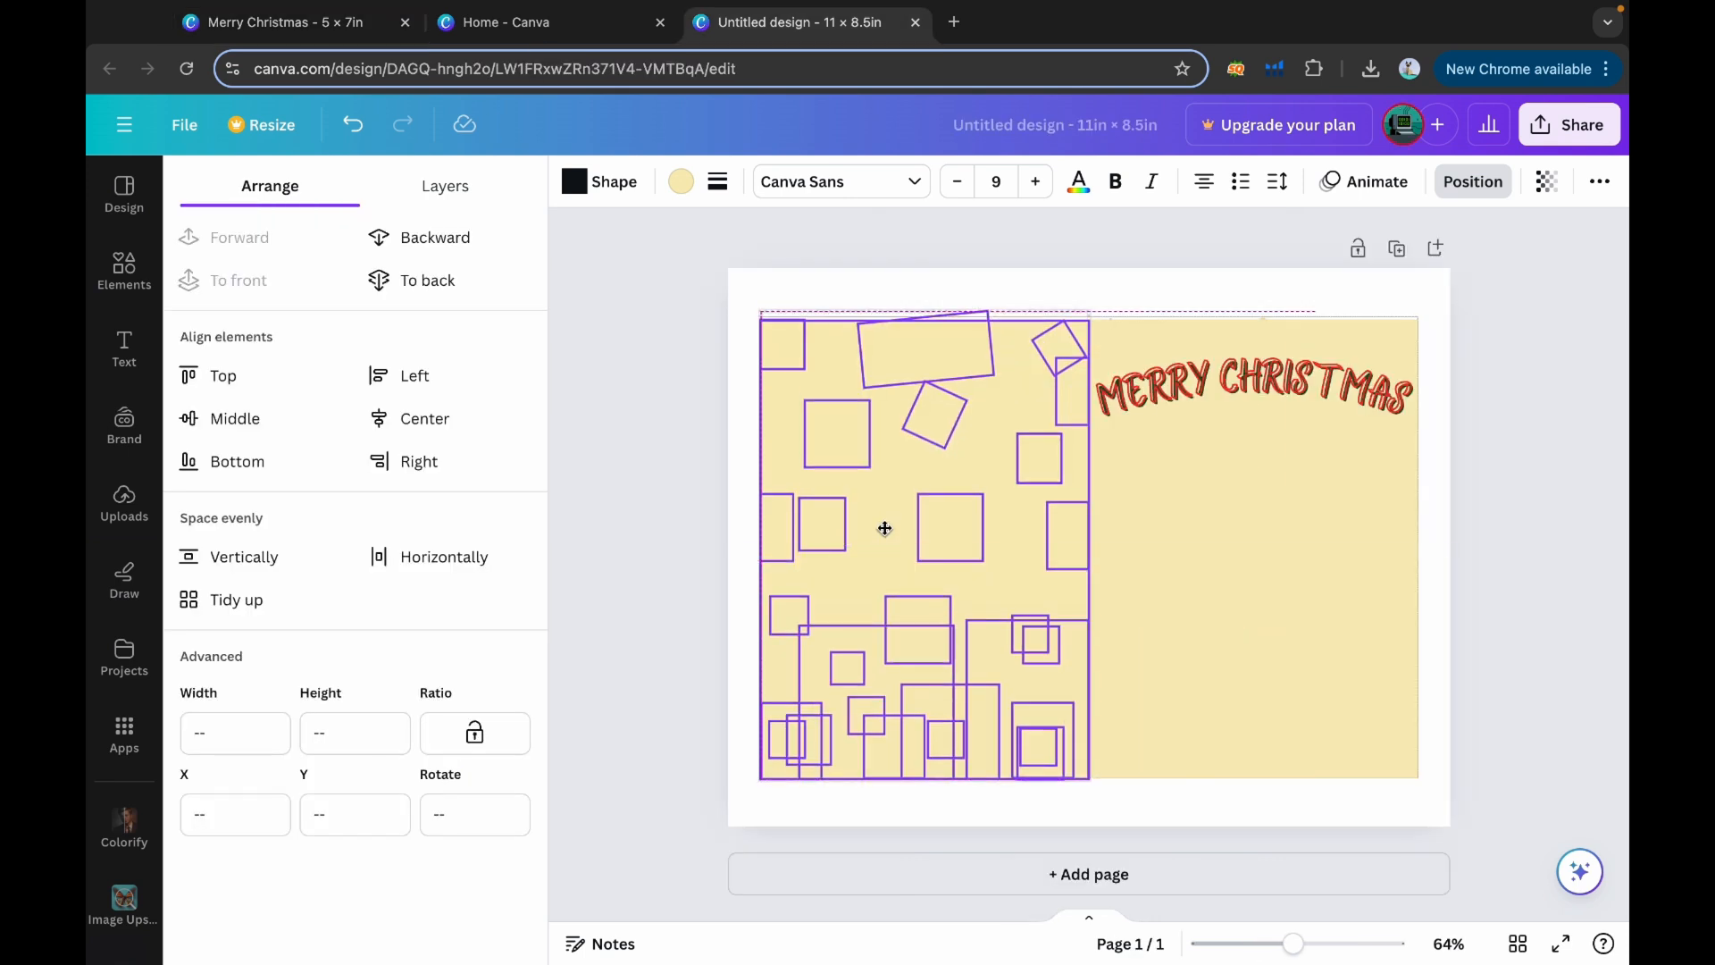
drag(885, 528, 887, 533)
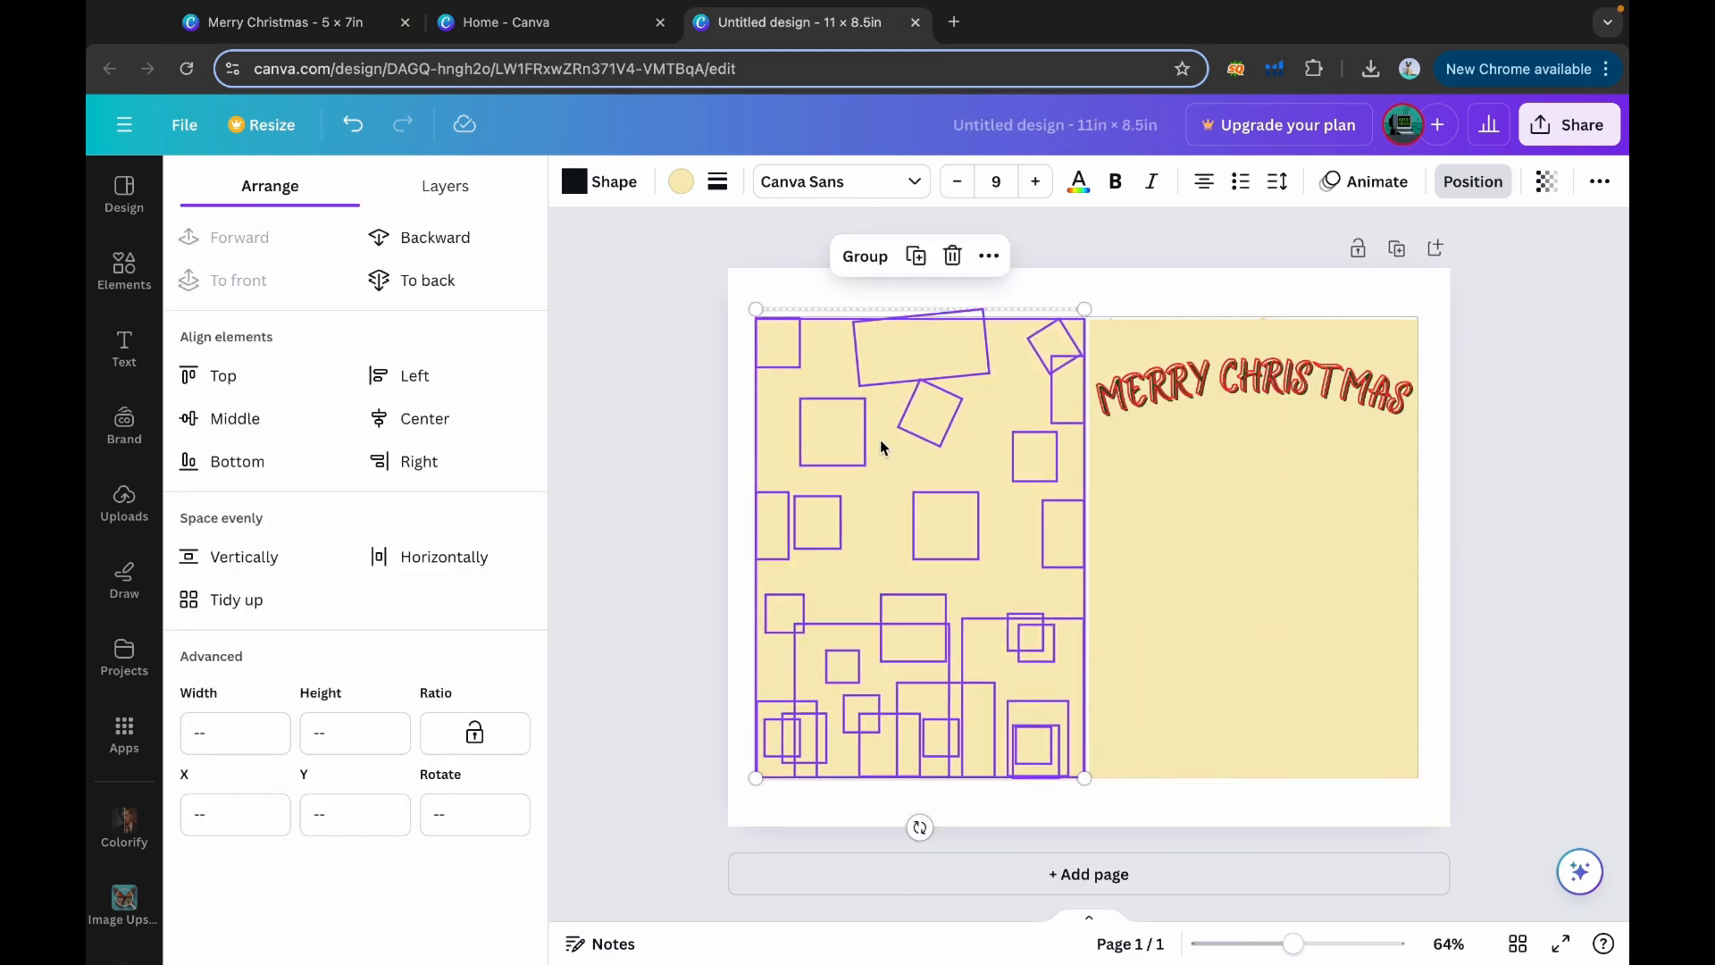
Delete the pale-yellow rectangles covering the left and right halves of the card
key(Delete)
click(940, 617)
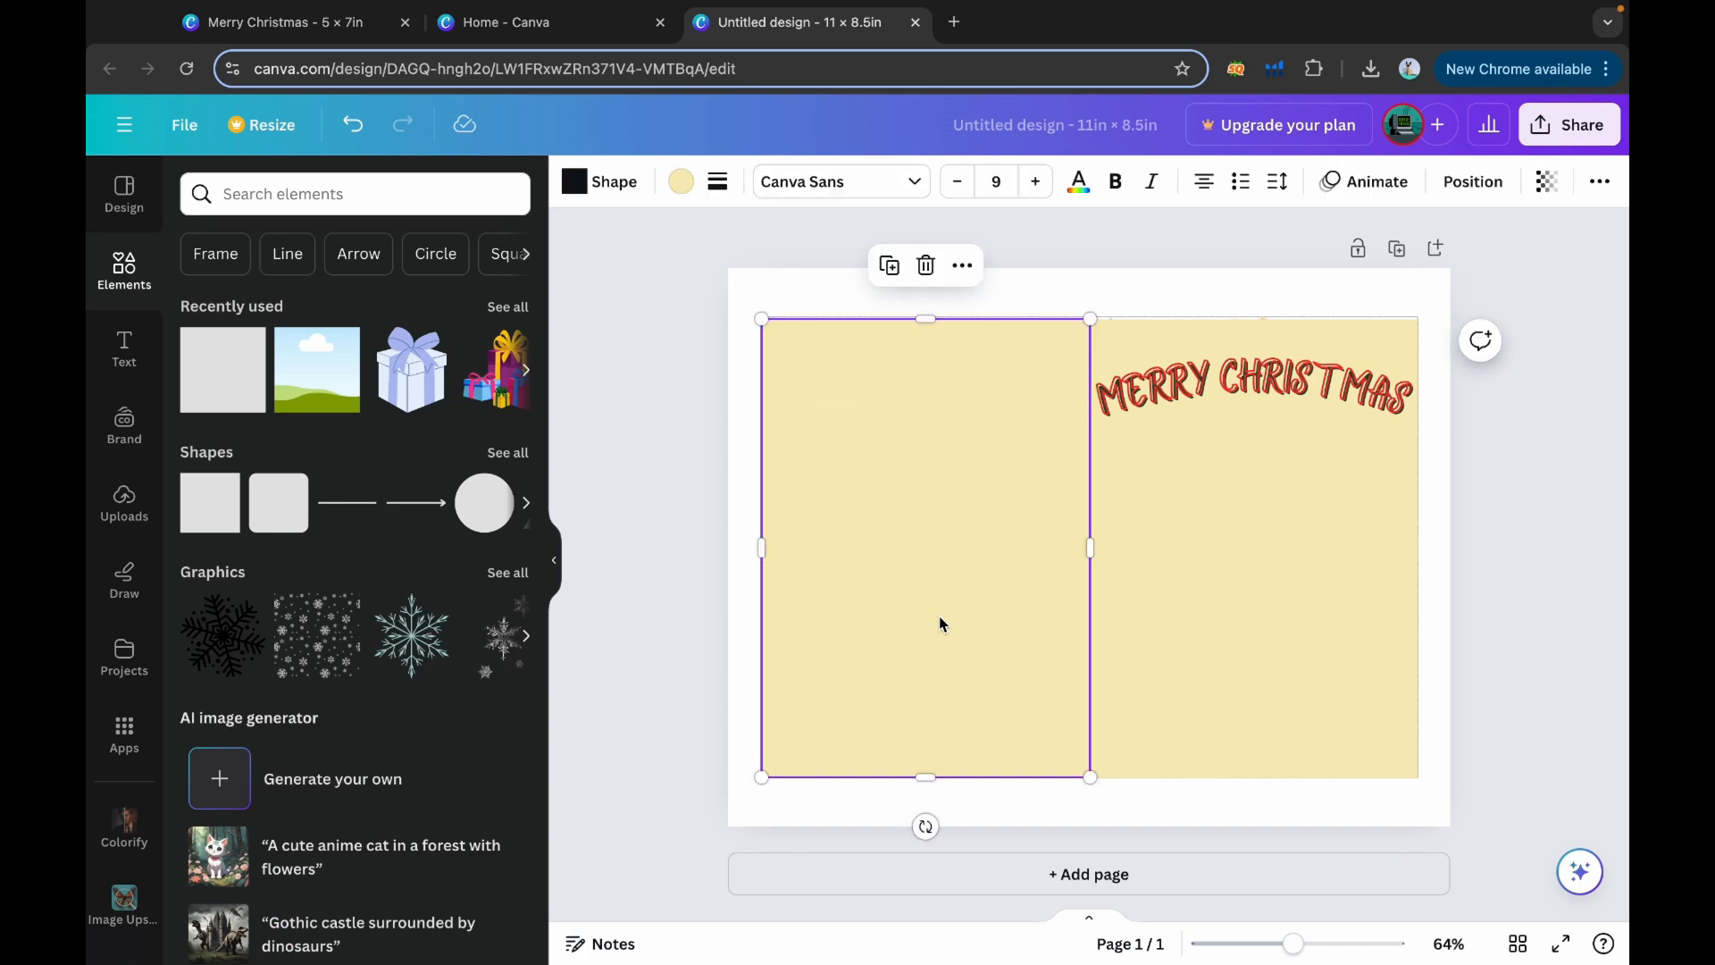
key(Delete)
click(1278, 688)
key(Delete)
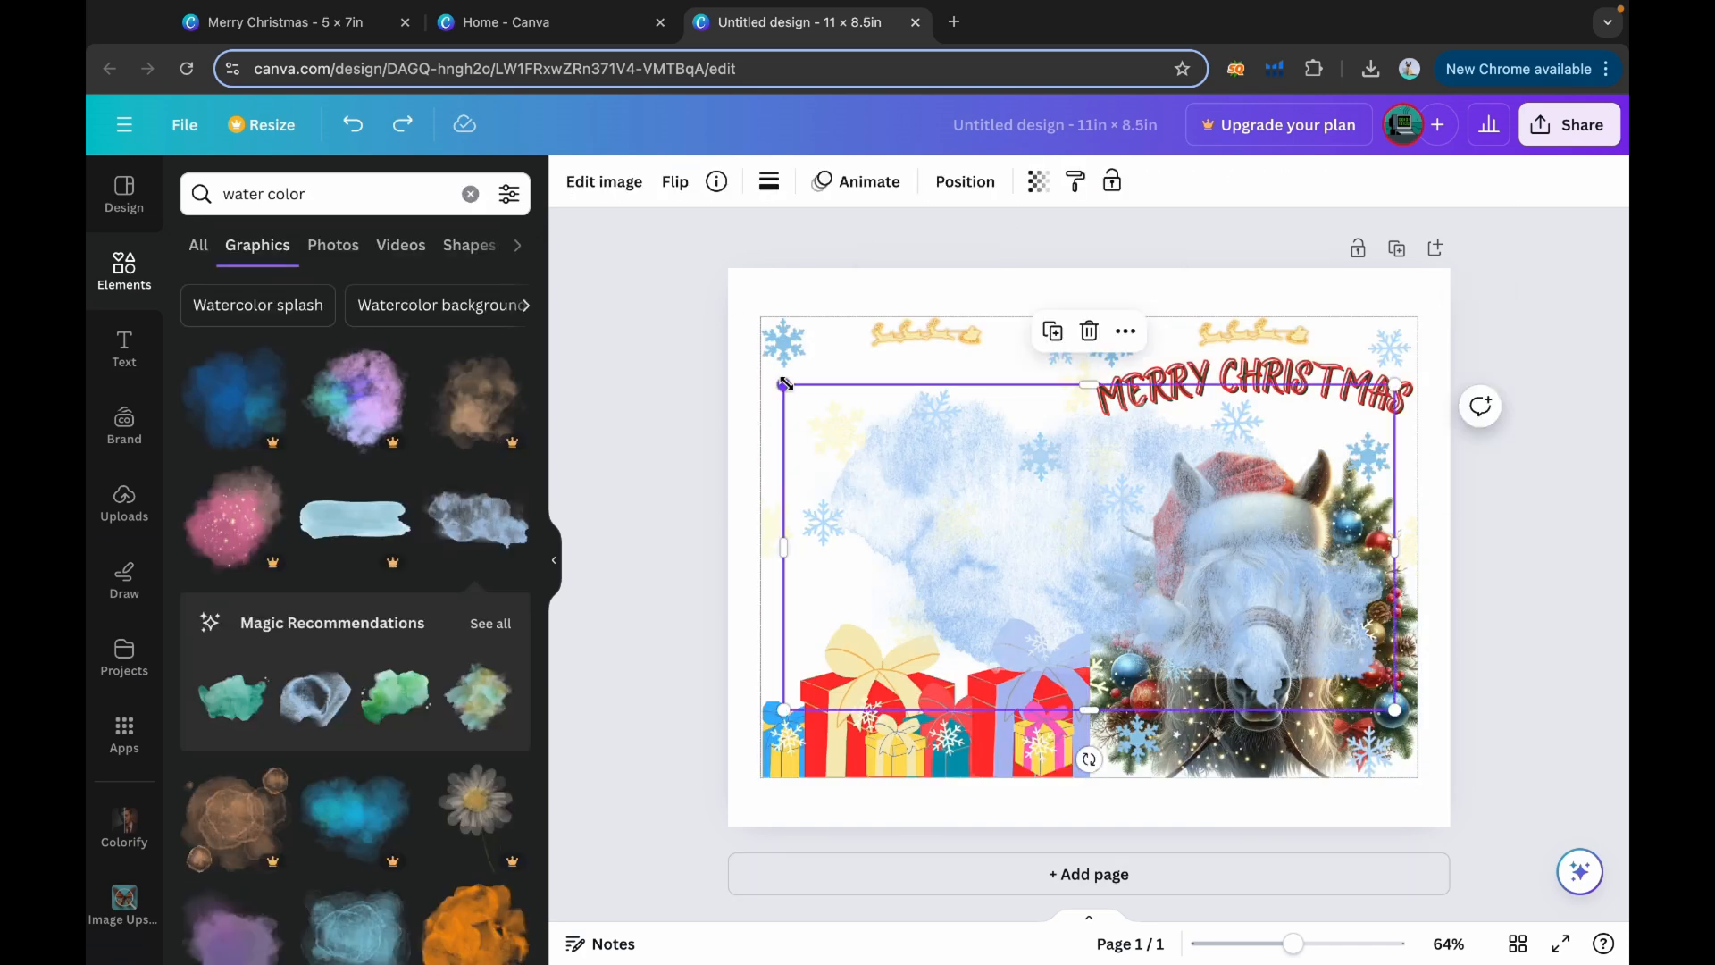
Stretch the blue watercolor graphic across the whole frame and move its layer behind the horse, just above the locked frame
drag(786, 384, 761, 371)
drag(1089, 711, 1088, 777)
drag(1089, 372, 1089, 316)
drag(1418, 777, 1346, 727)
drag(850, 551, 760, 551)
drag(1347, 552, 1418, 552)
drag(1092, 379, 1096, 314)
drag(1089, 728, 1089, 777)
click(1126, 263)
click(965, 181)
drag(384, 315, 384, 840)
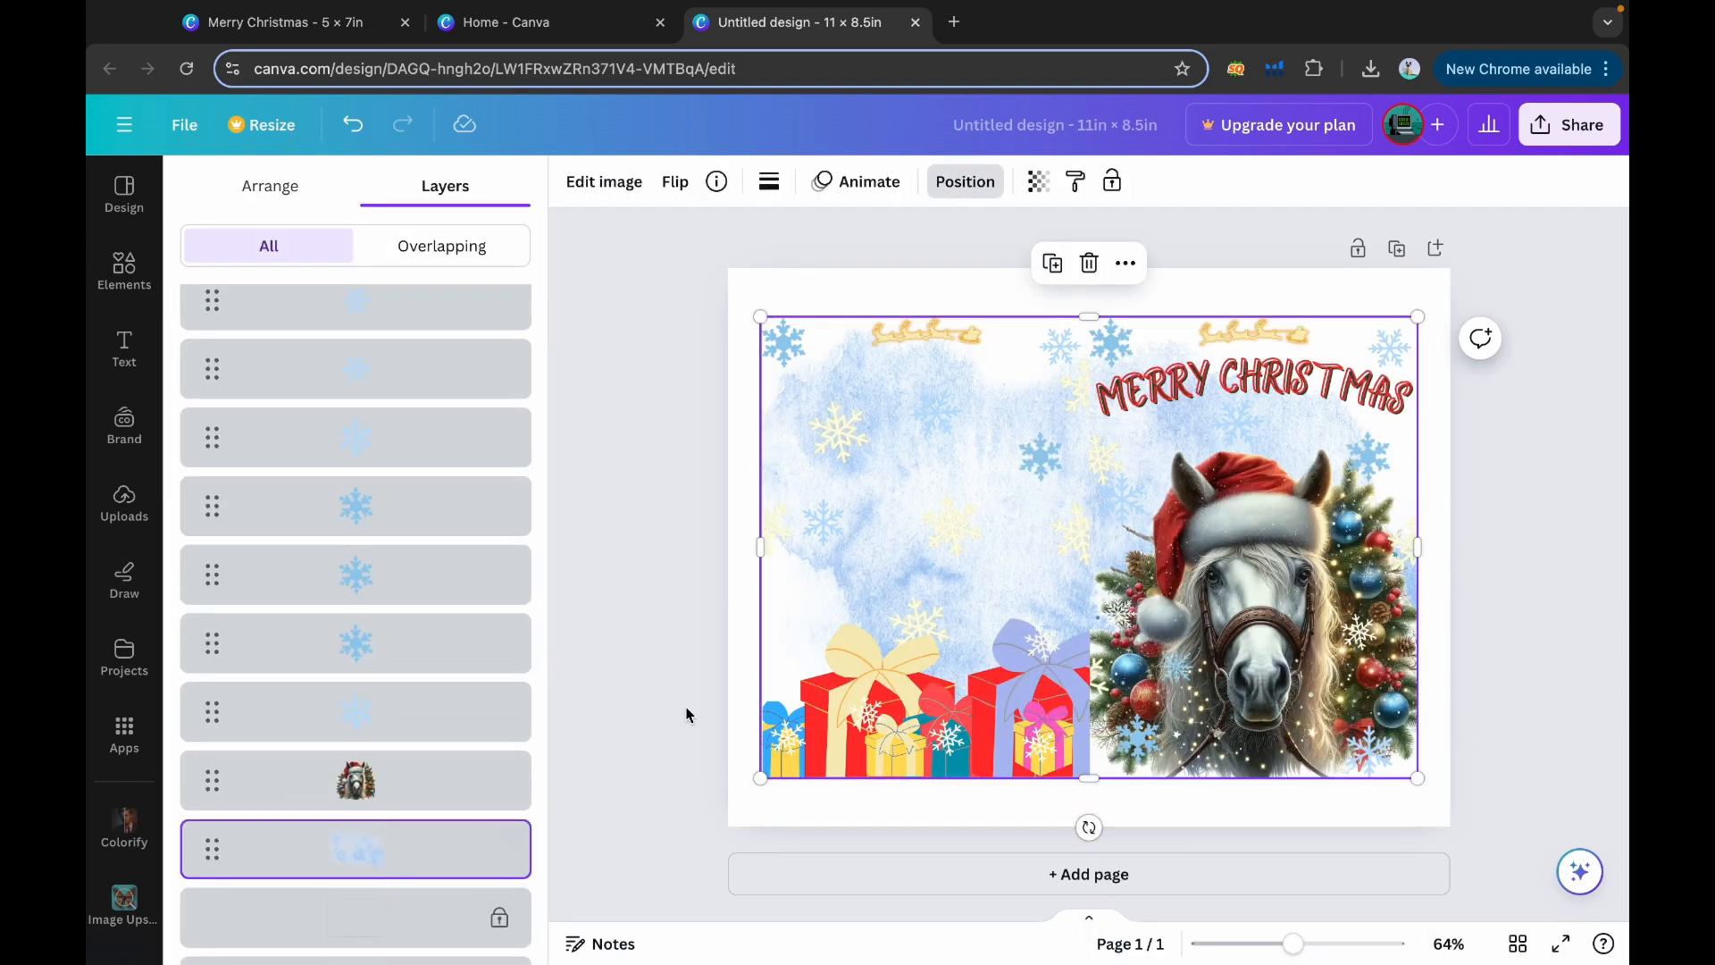
Crop and enlarge the watercolor graphic so its solid blue texture fills the frame to all edges
drag(760, 547, 892, 547)
drag(1155, 316, 1154, 385)
drag(892, 384, 804, 316)
drag(804, 547, 760, 548)
mouse_move(1418, 317)
mouse_down()
mouse_move(1286, 423)
mouse_move(1418, 333)
mouse_up()
drag(1089, 332, 1089, 316)
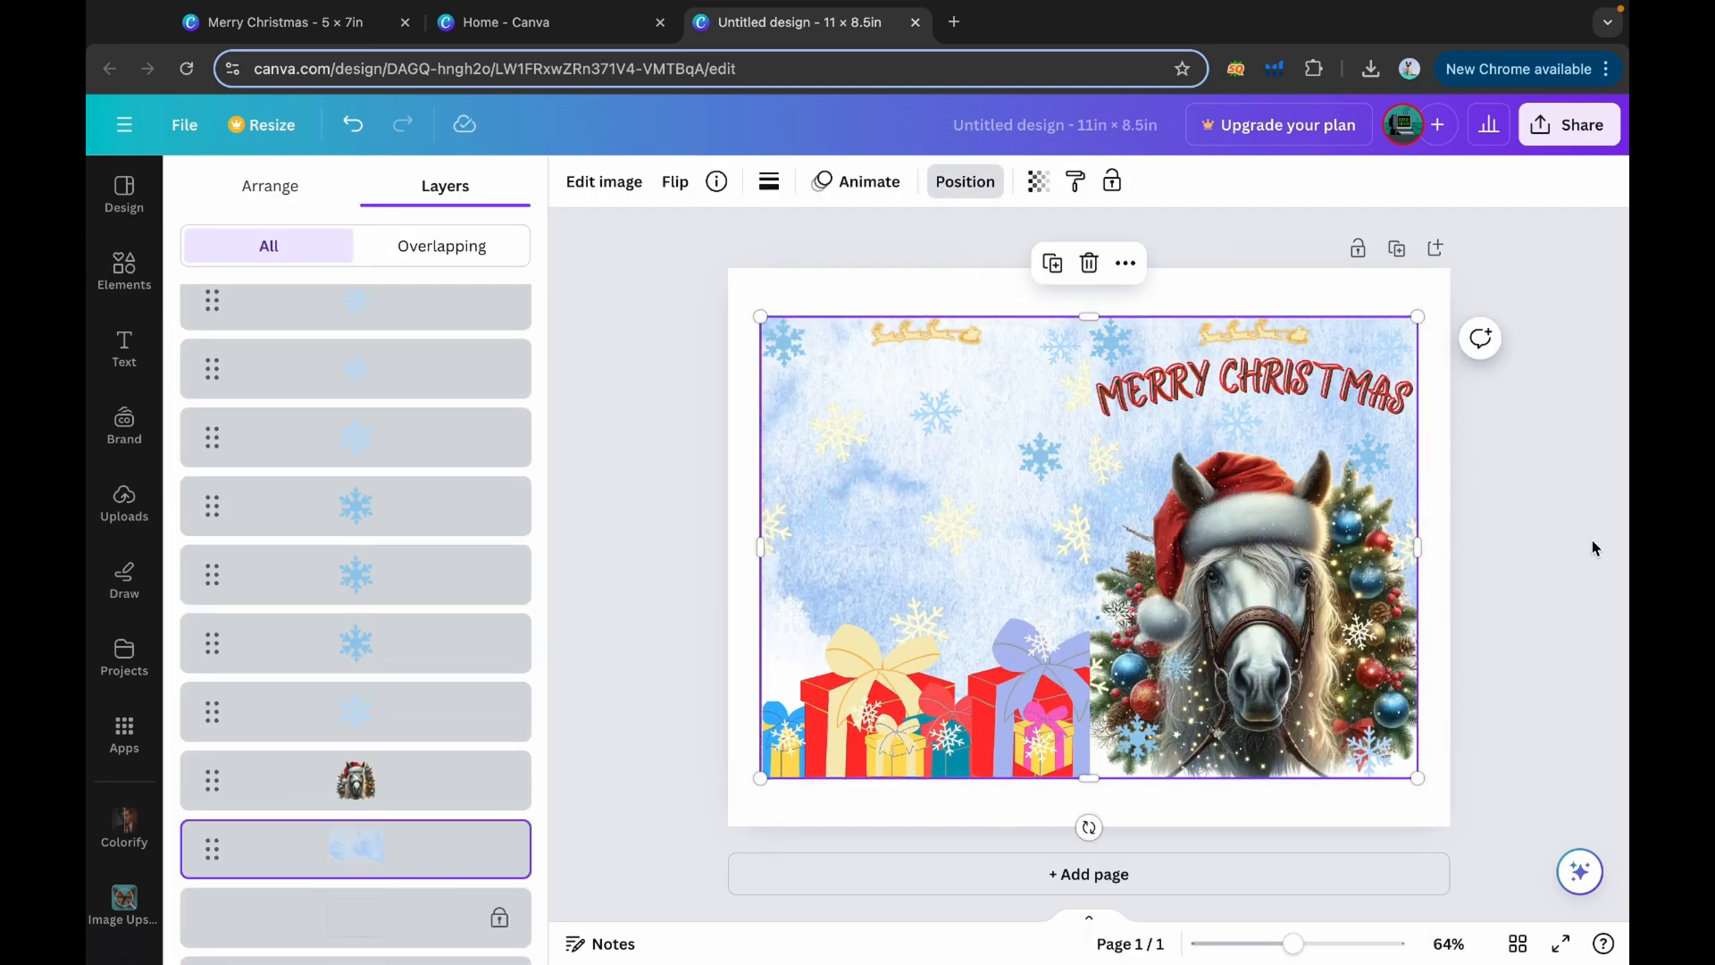
click(1596, 548)
mouse_move(1089, 777)
mouse_down()
mouse_move(1089, 601)
mouse_move(1089, 777)
mouse_up()
Set the download file type to PDF Print with Flatten PDF enabled and open the color profile choices
click(1570, 124)
click(1244, 574)
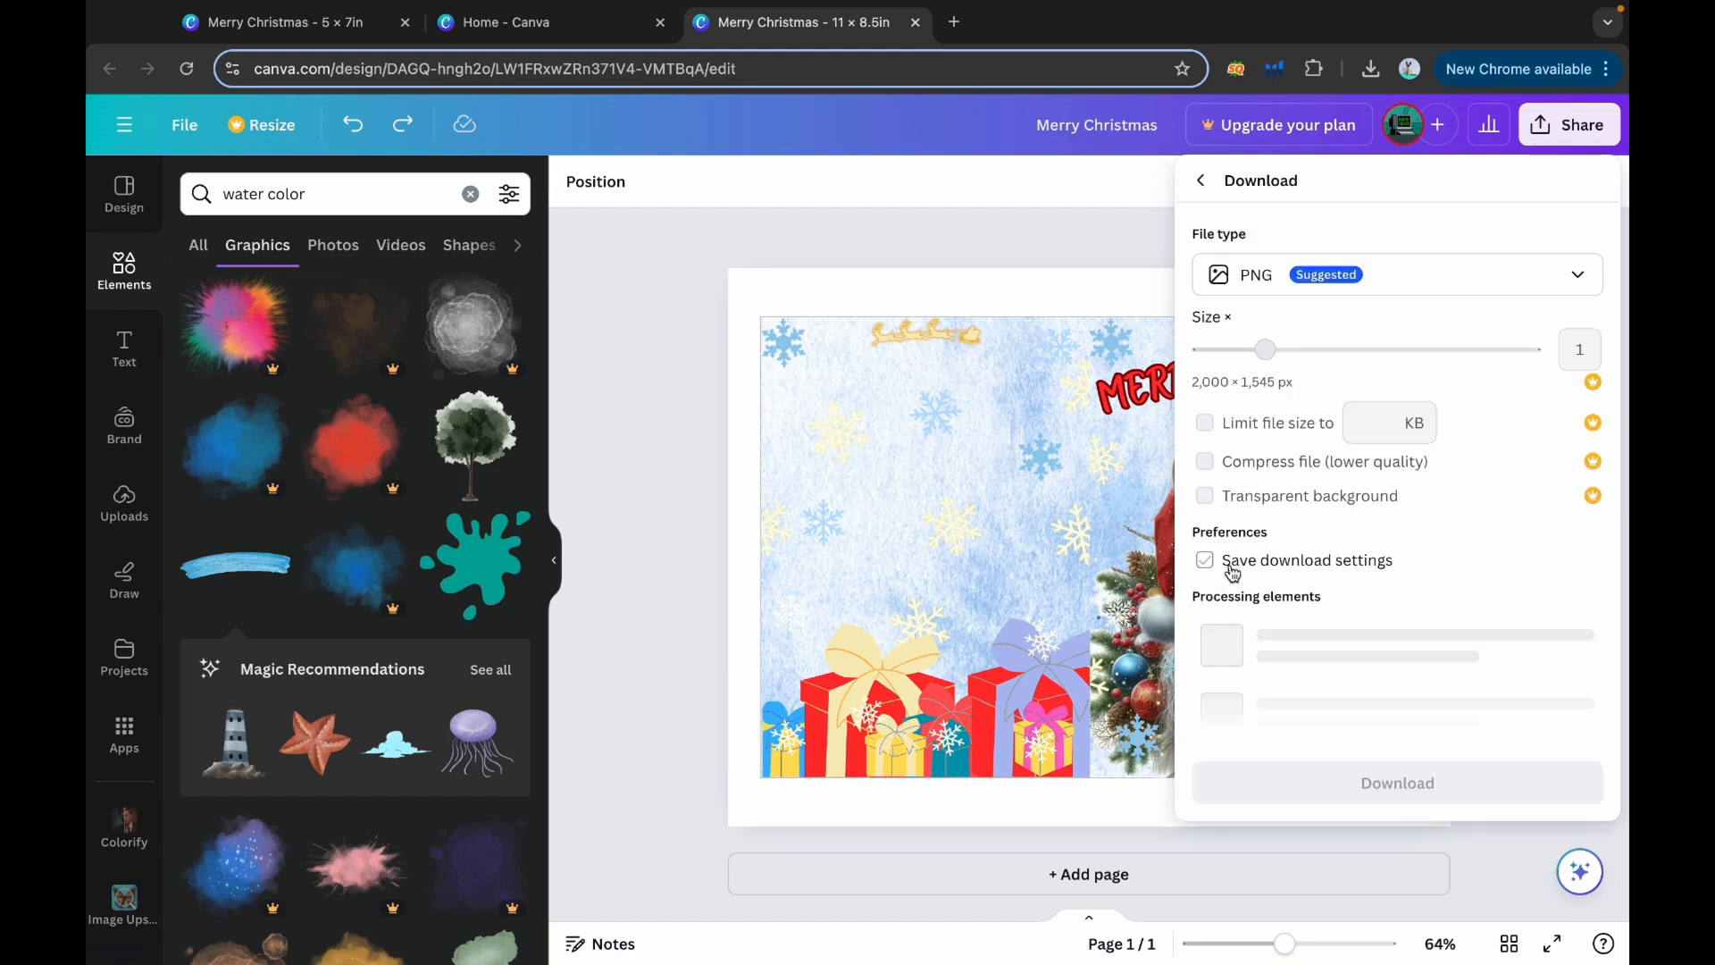
click(1249, 277)
click(1252, 536)
click(1266, 534)
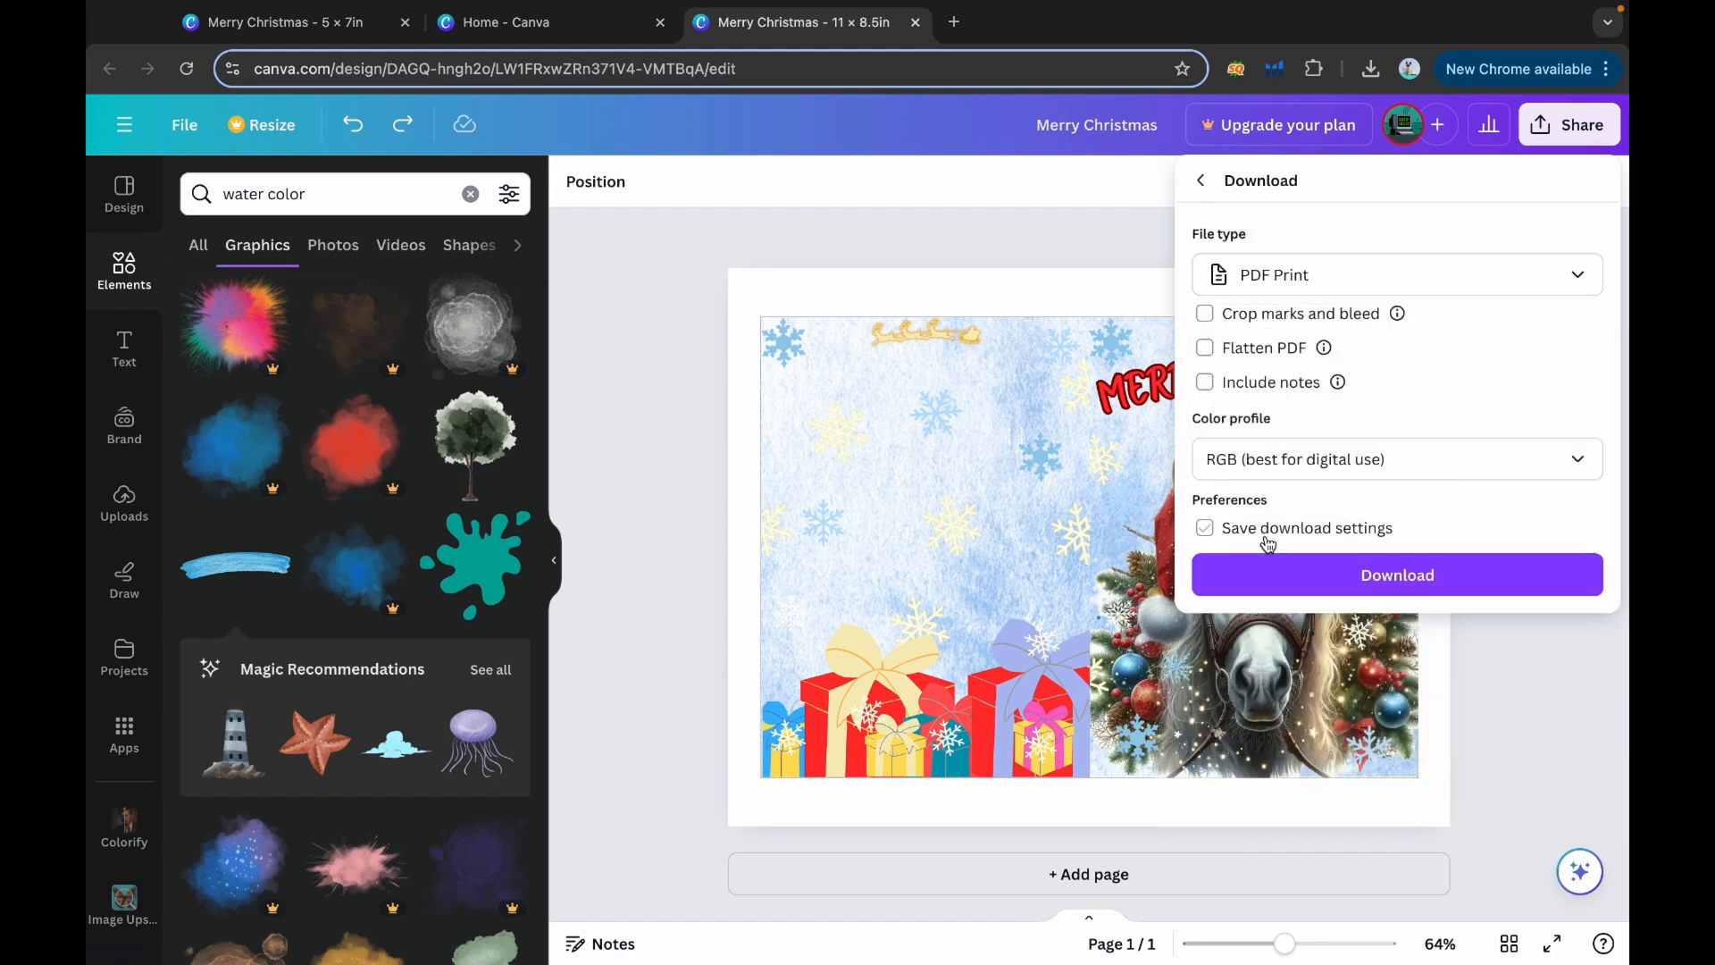
click(1205, 347)
click(1313, 459)
click(1310, 460)
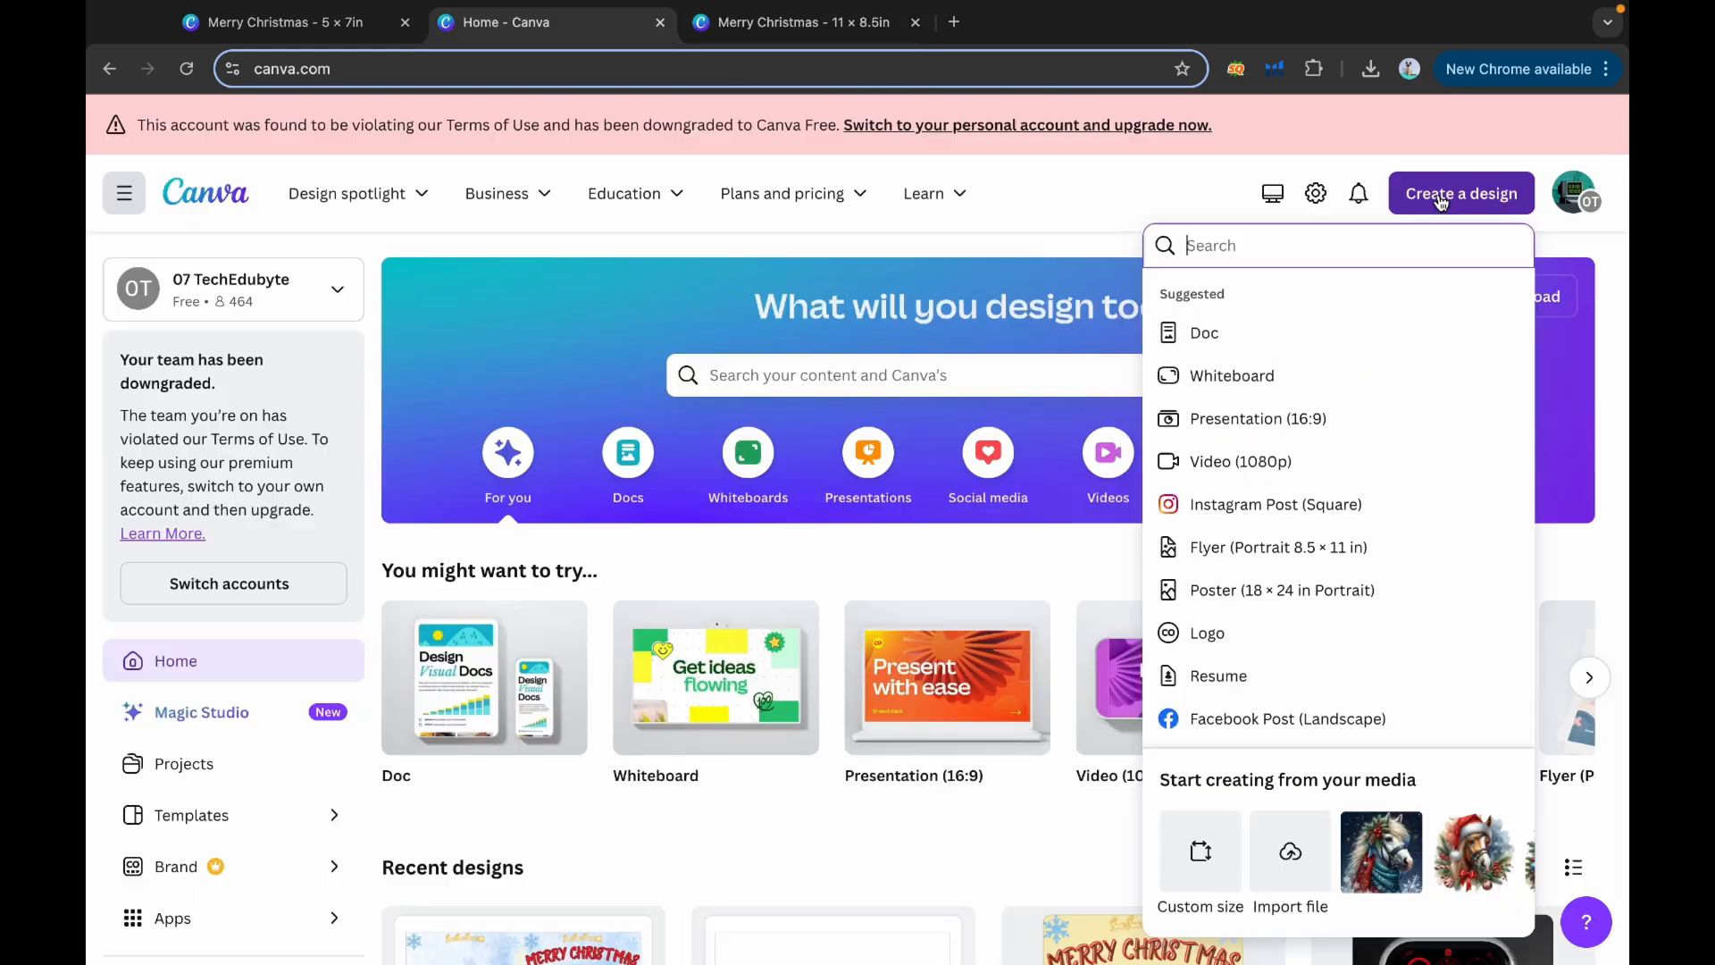
Create a new custom-size design of 2500 × 2000 px
click(1201, 850)
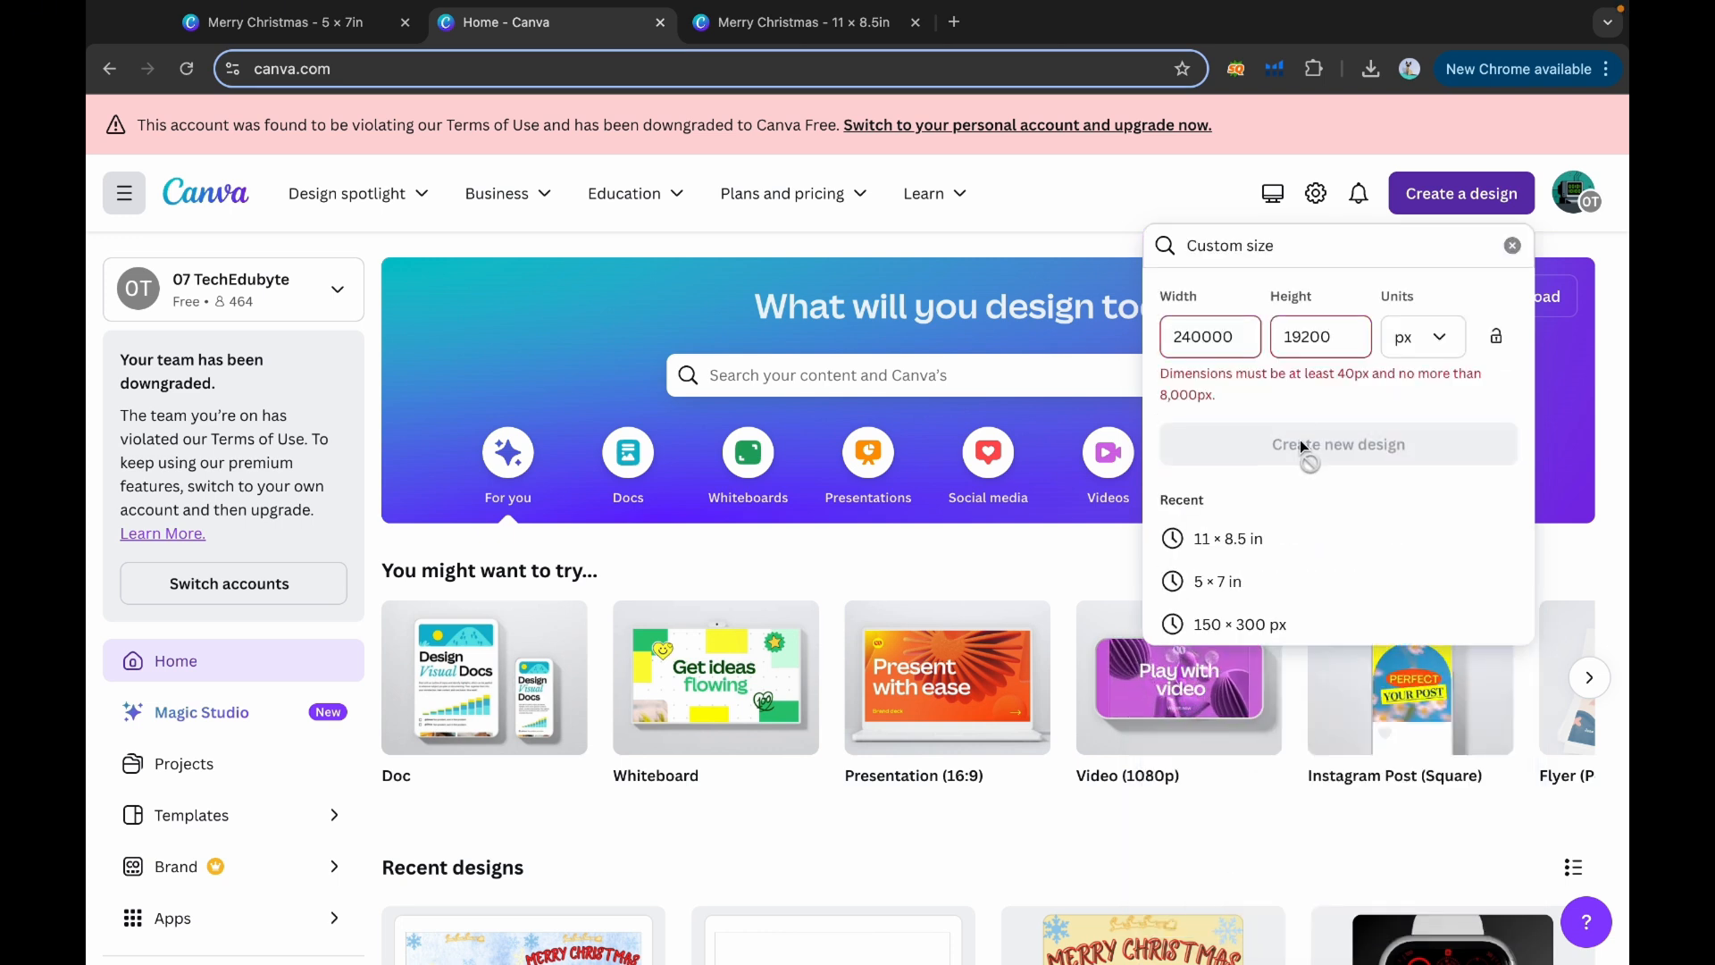
drag(1235, 342, 1163, 342)
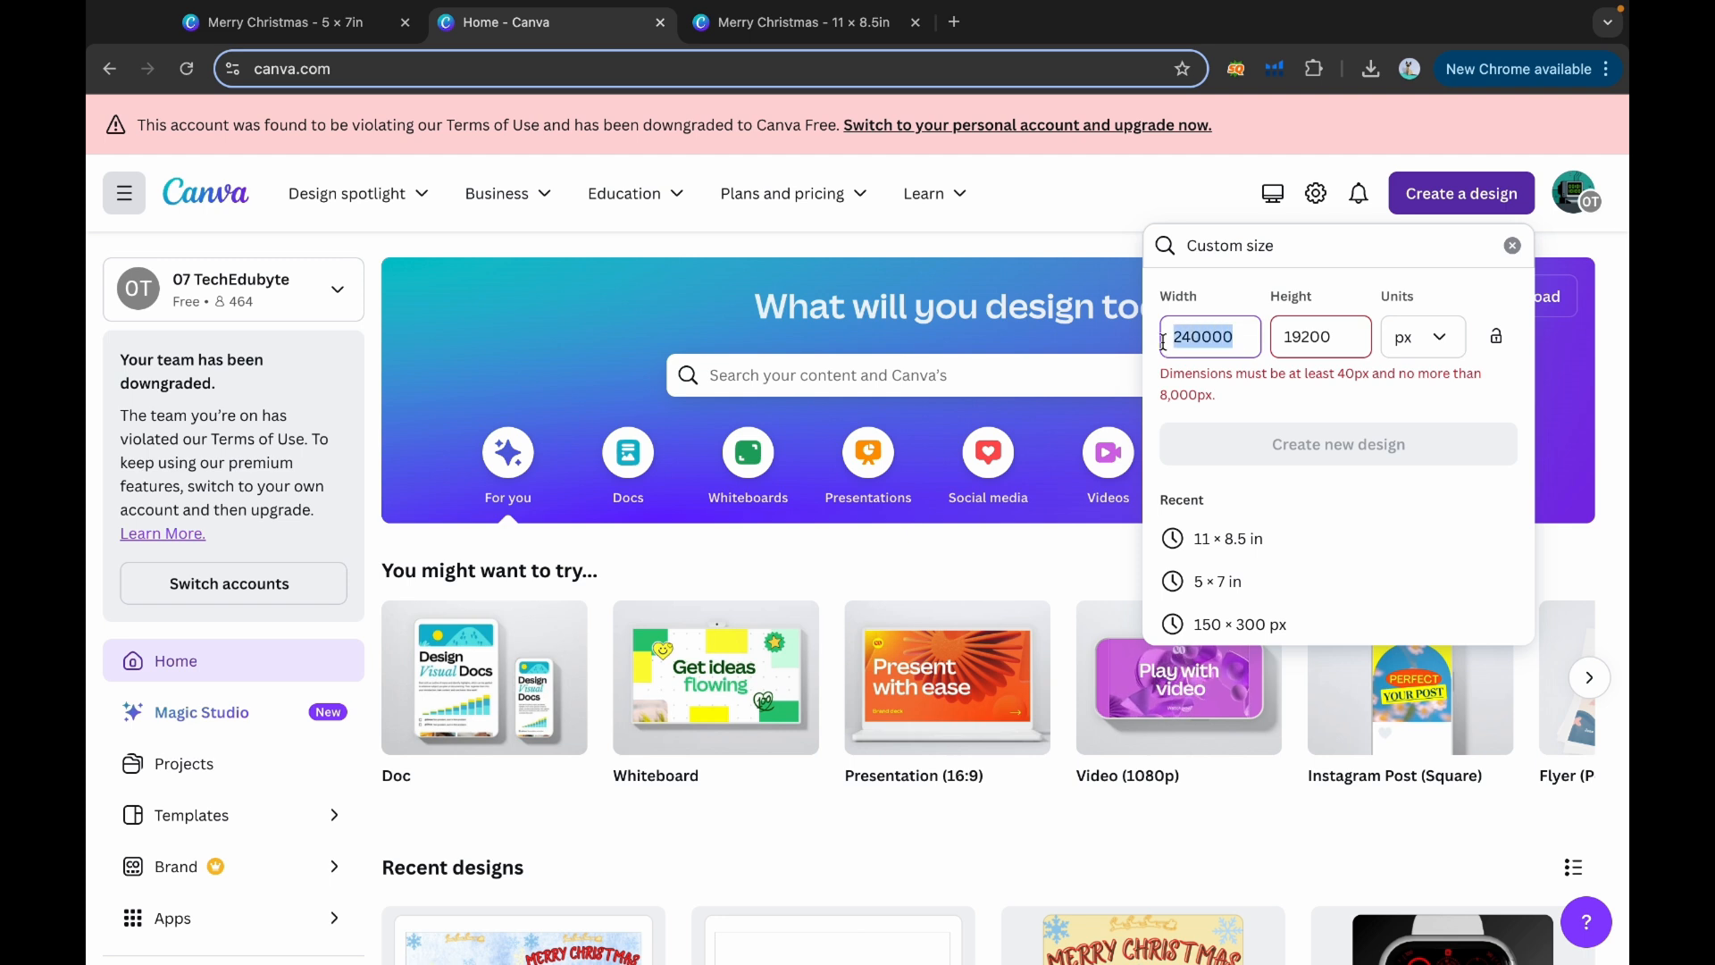
text(2500)
key(Tab)
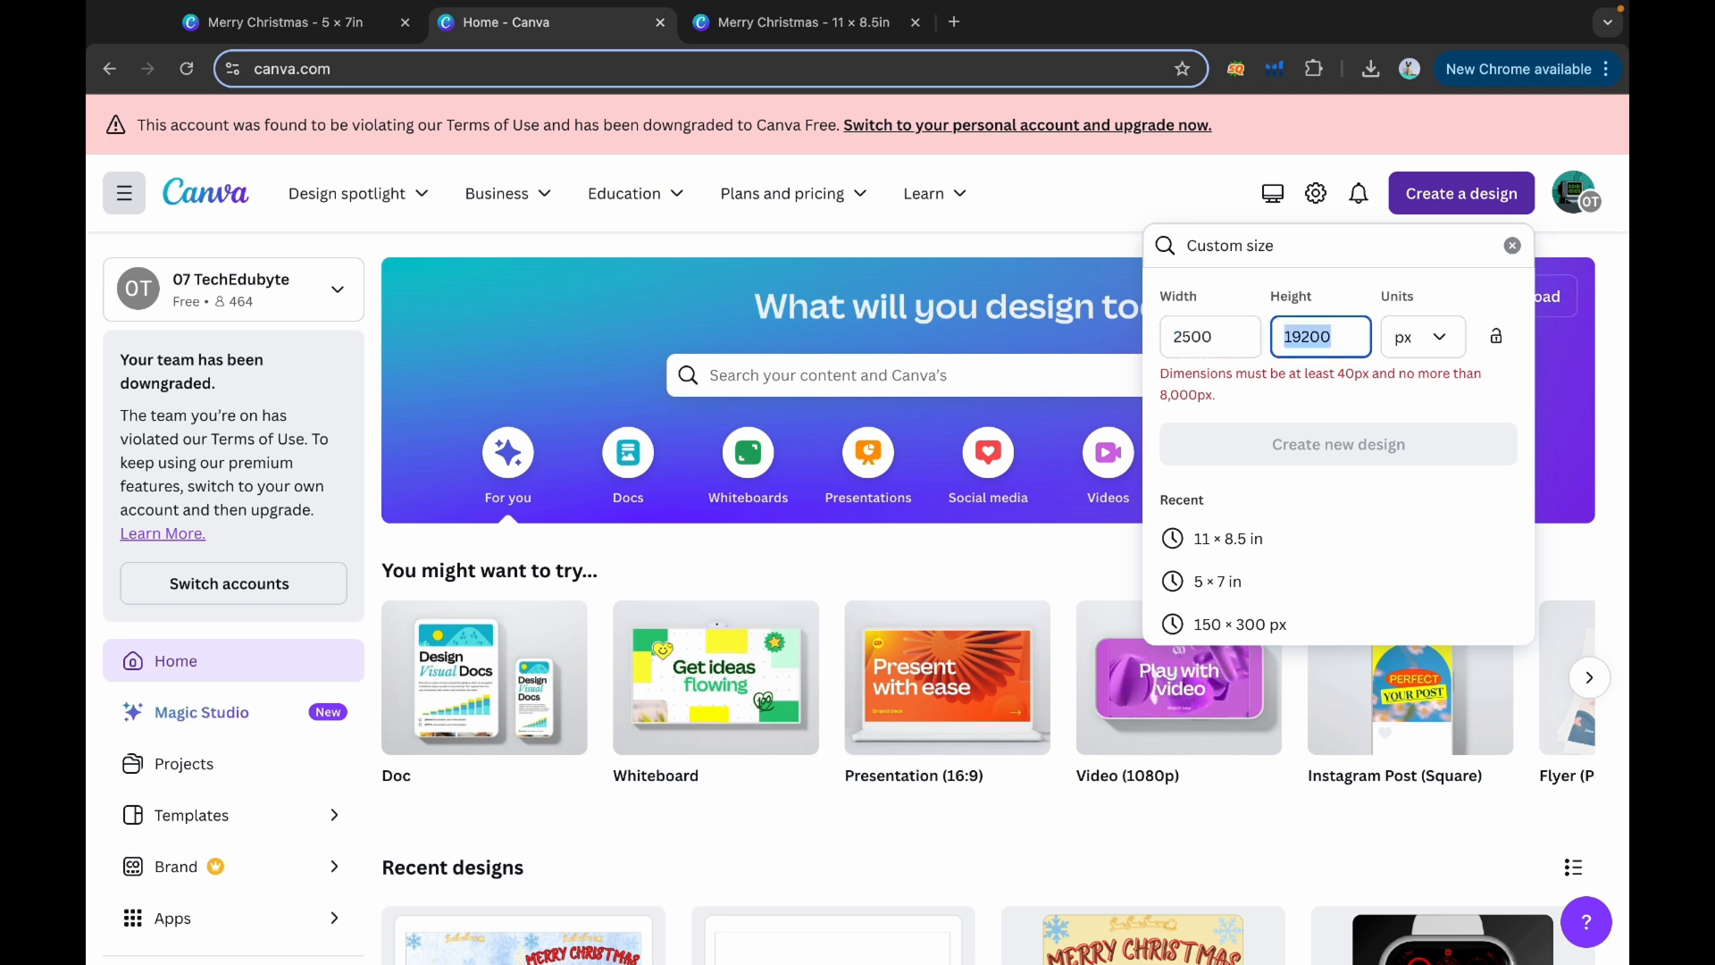
text(2000)
key(Return)
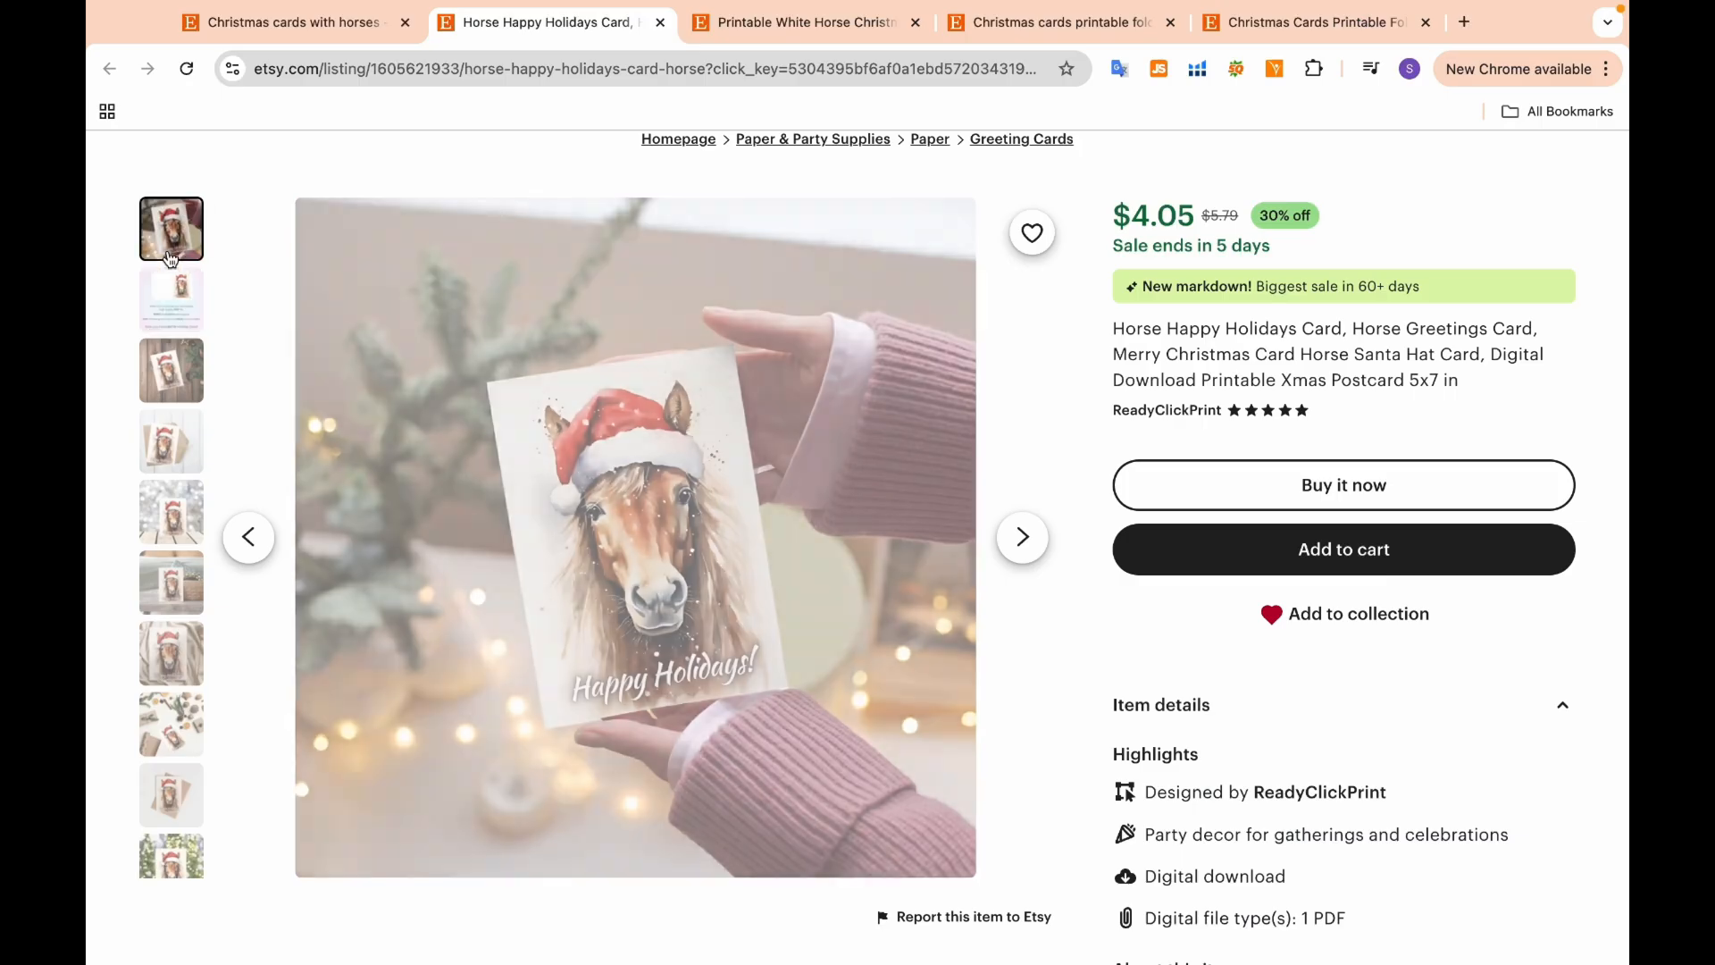
Examine the preview images of the Horse Happy Holidays and Printable White Horse Christmas card listings on Etsy
click(172, 304)
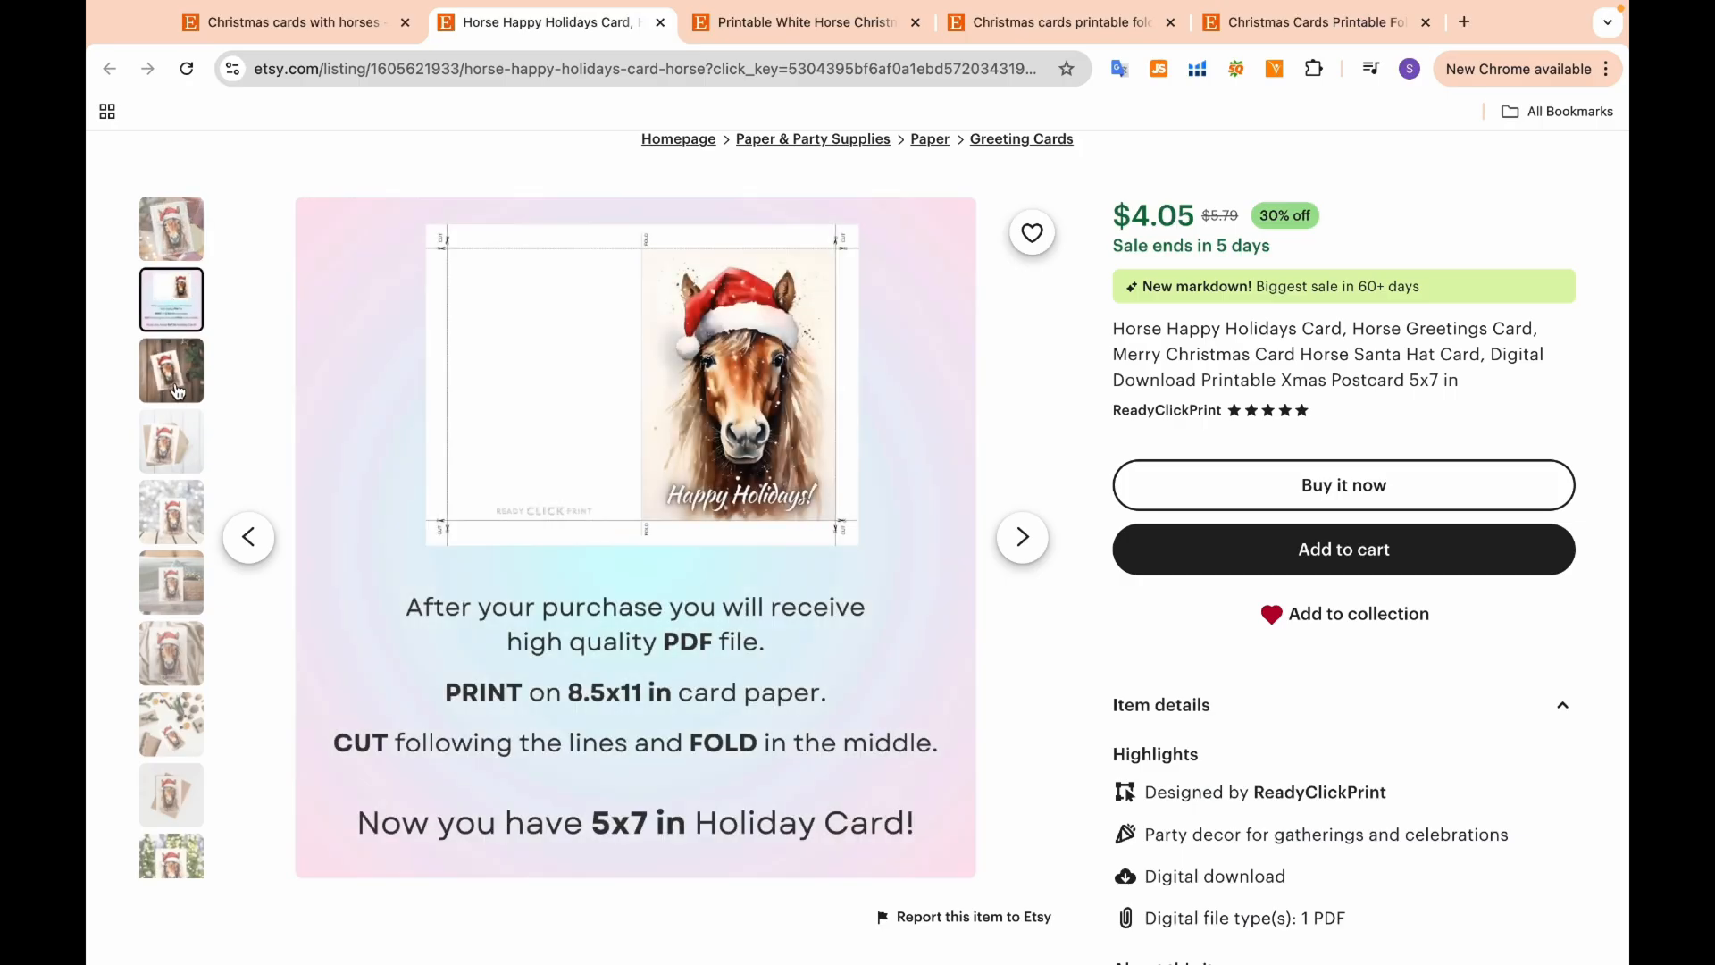
click(176, 391)
key(ctrl+Tab)
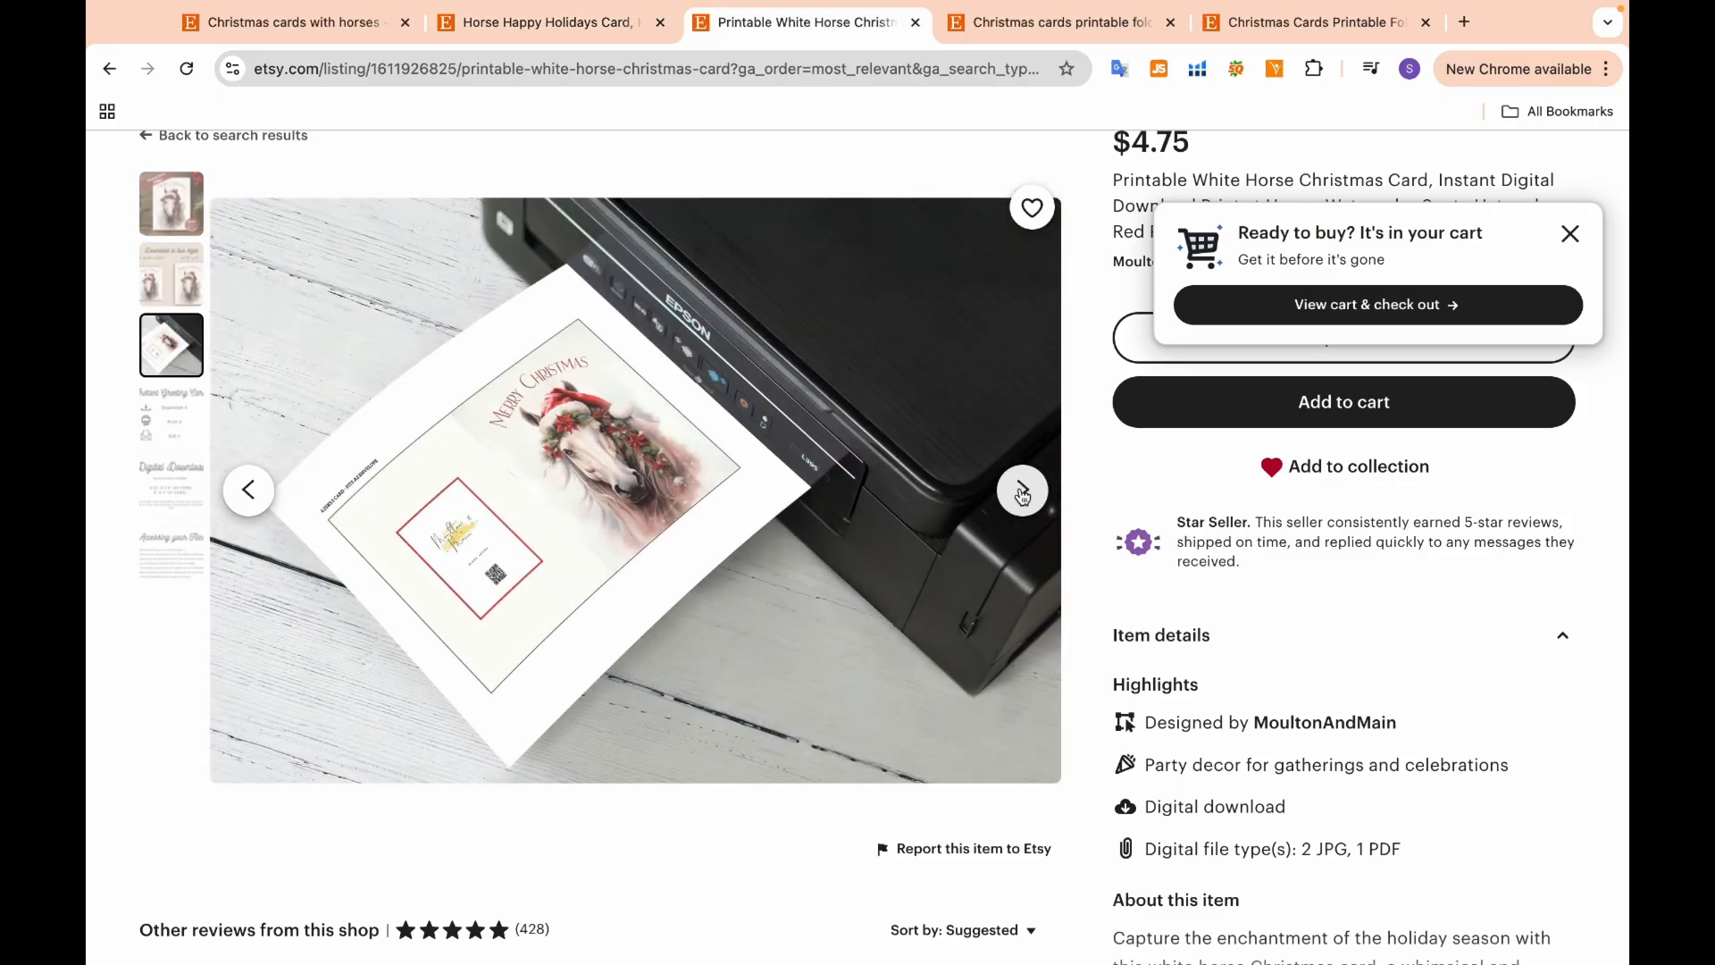
click(1023, 492)
Examine all preview images of GiantCraftyBox's printable foldable Christmas cards listing
key(ctrl+Tab)
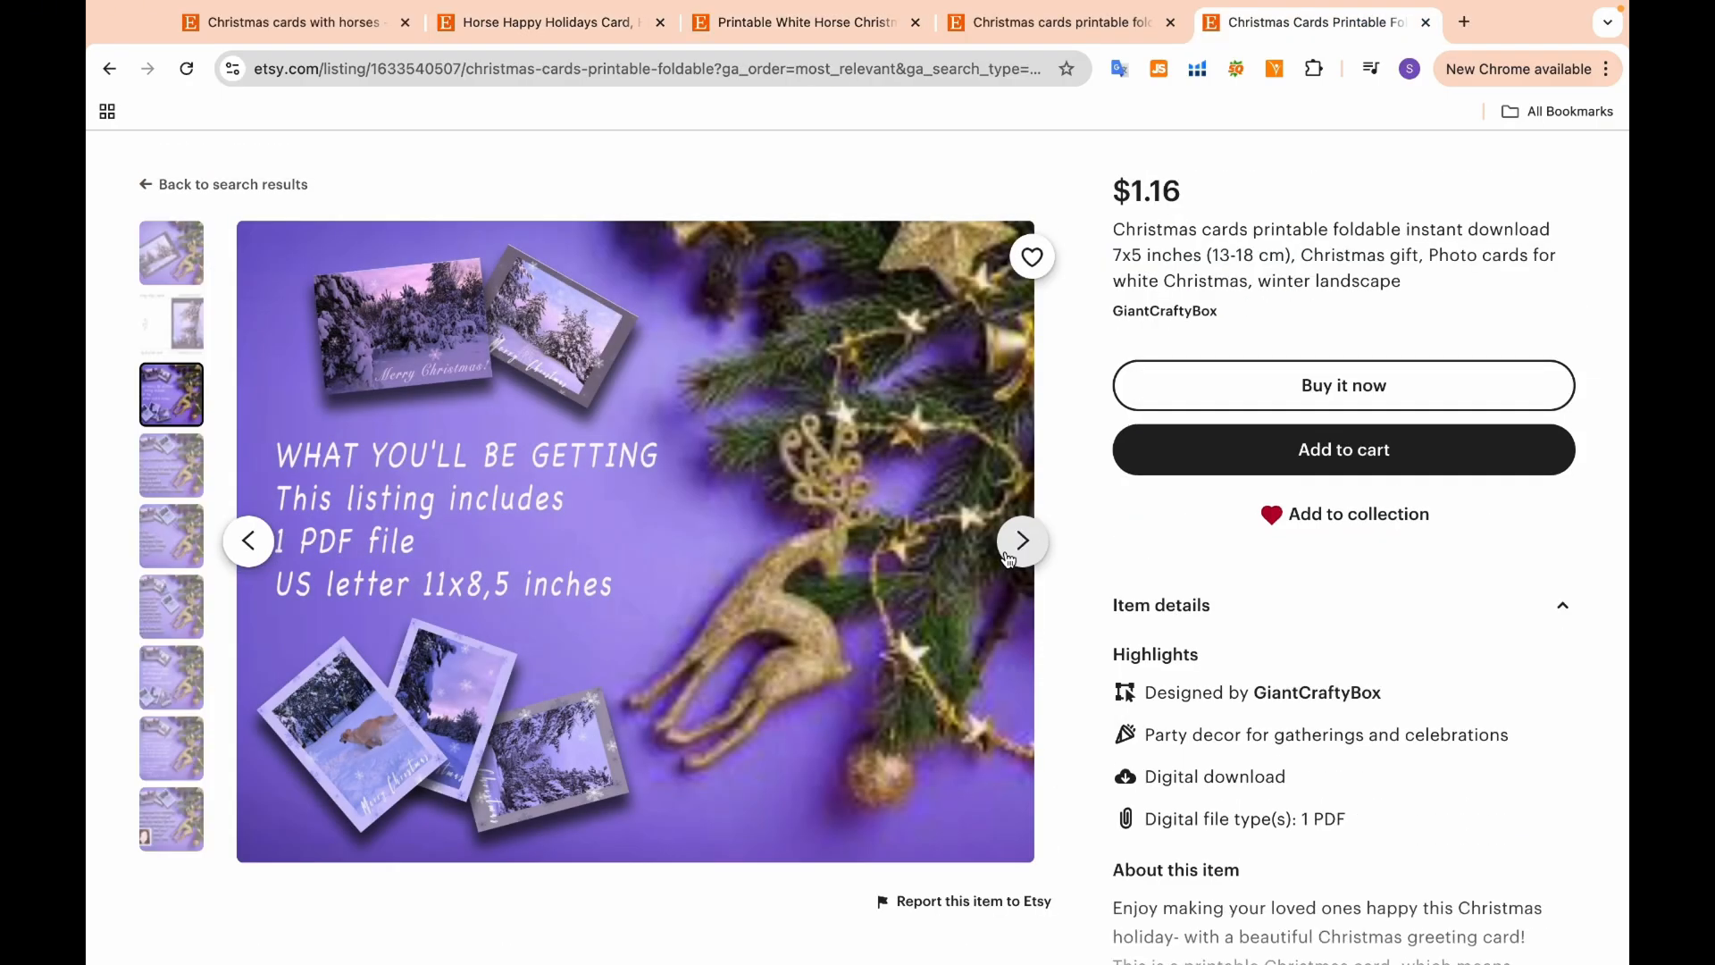
click(1008, 558)
click(1007, 557)
click(1008, 557)
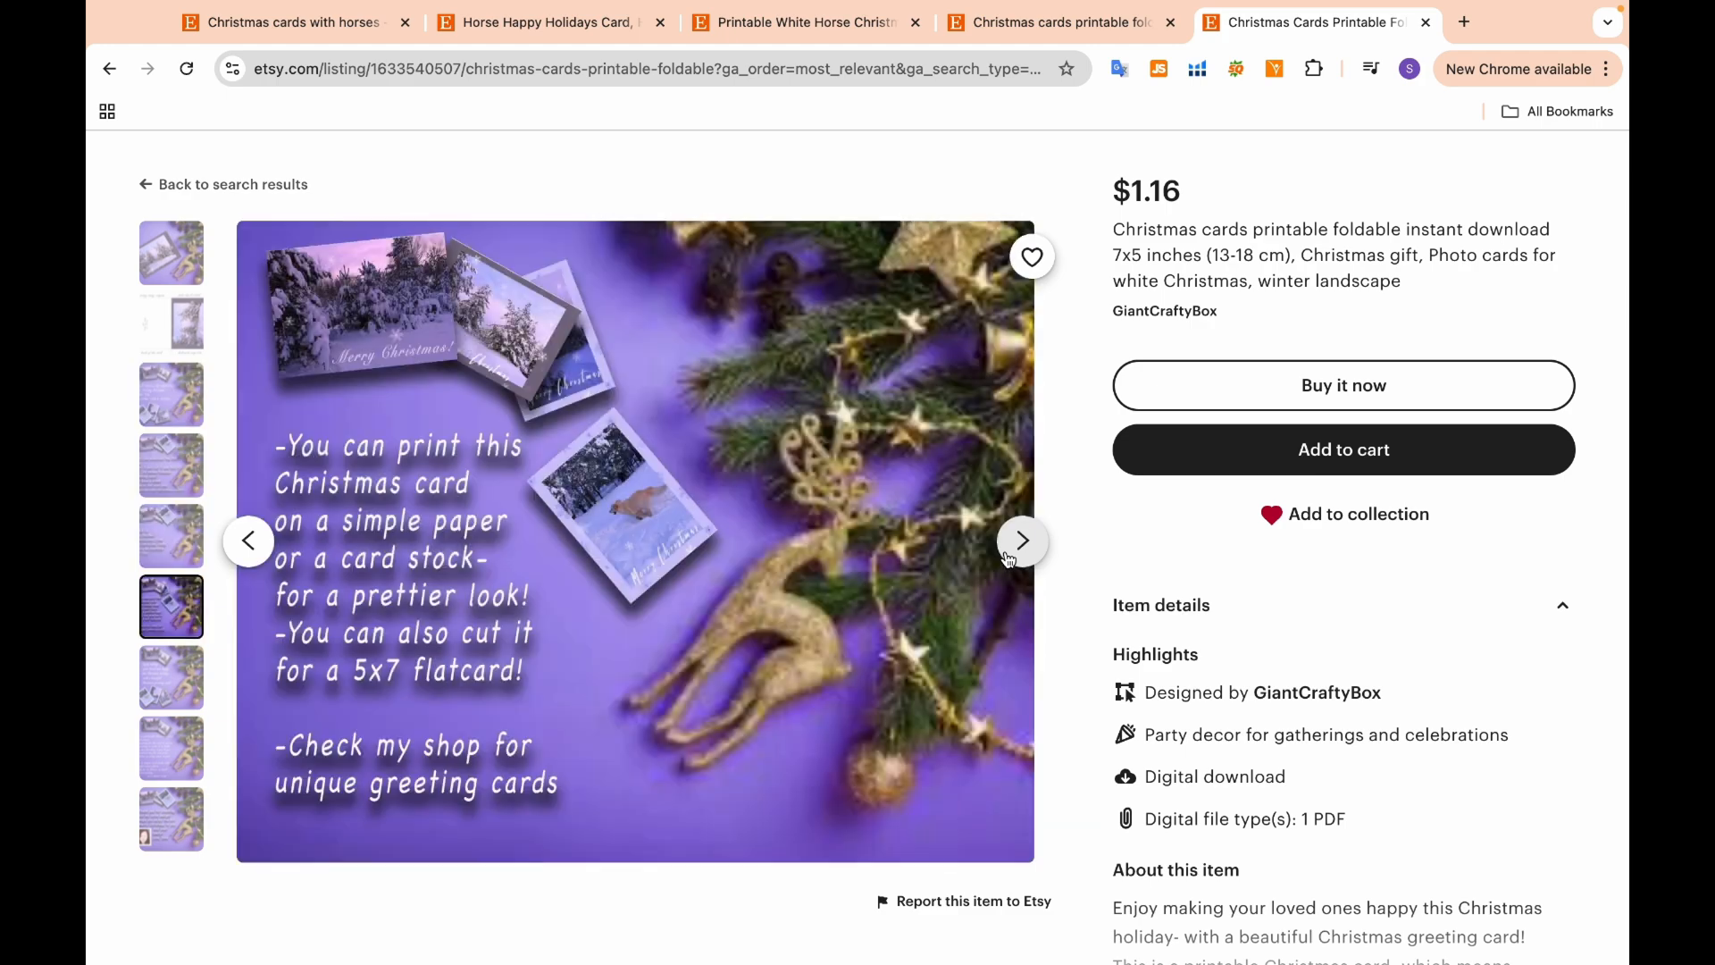
click(1008, 558)
click(1008, 558)
click(1008, 557)
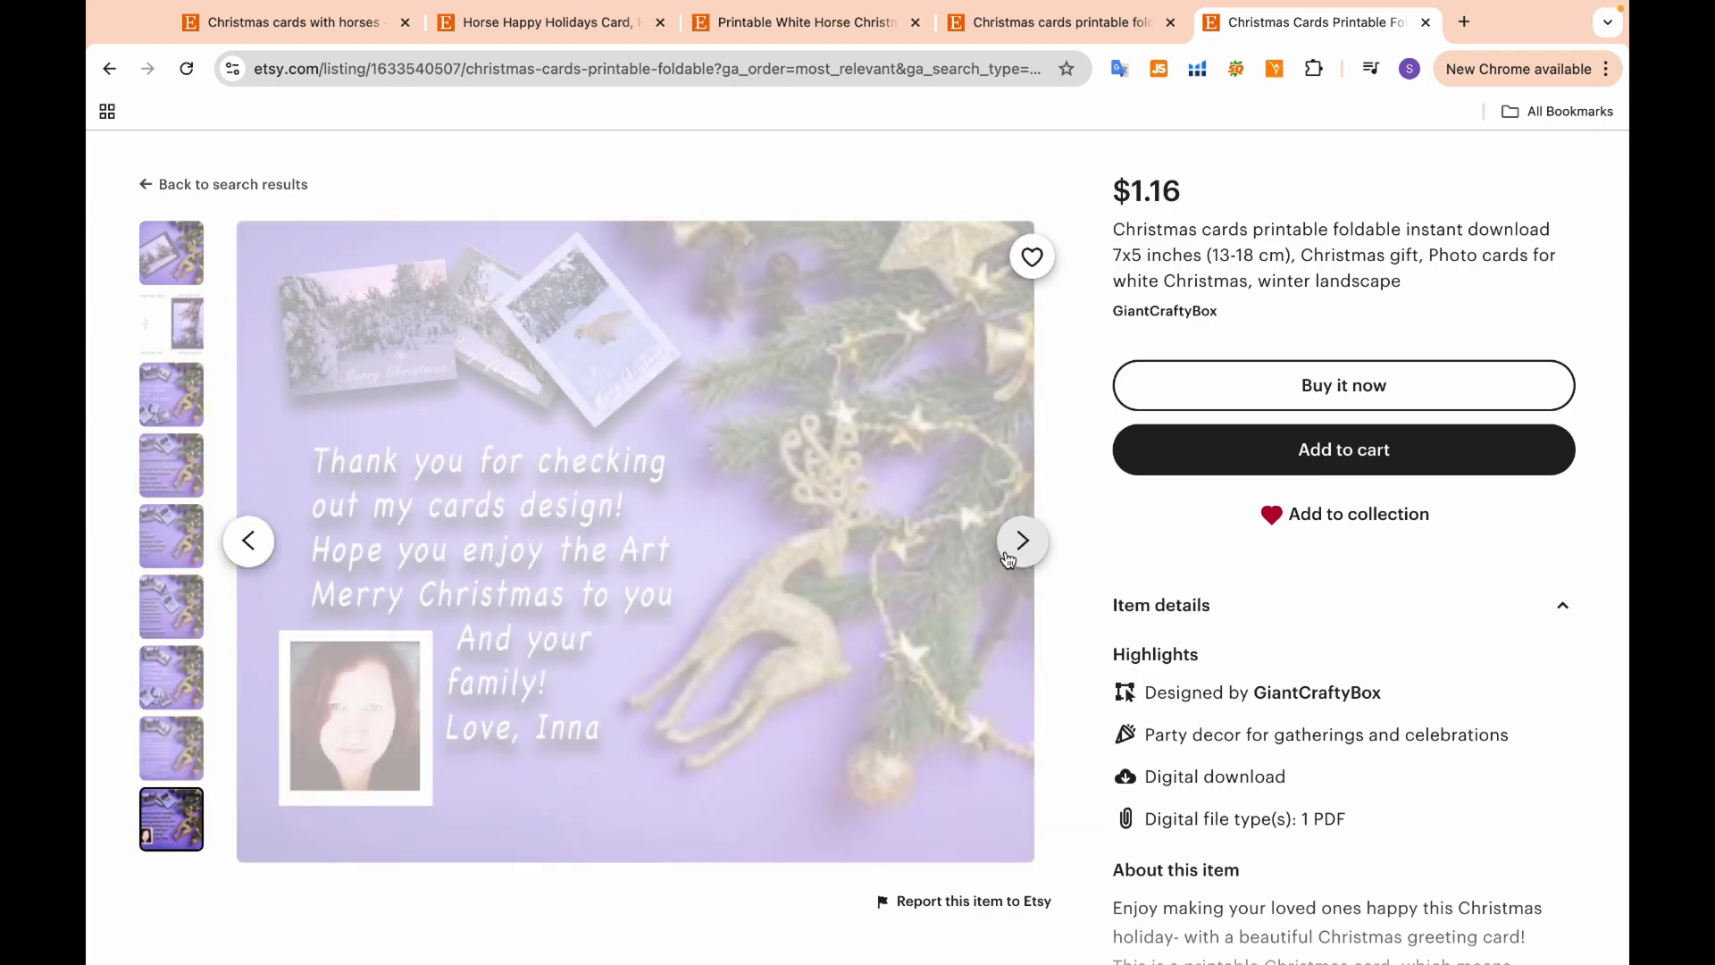
click(1008, 557)
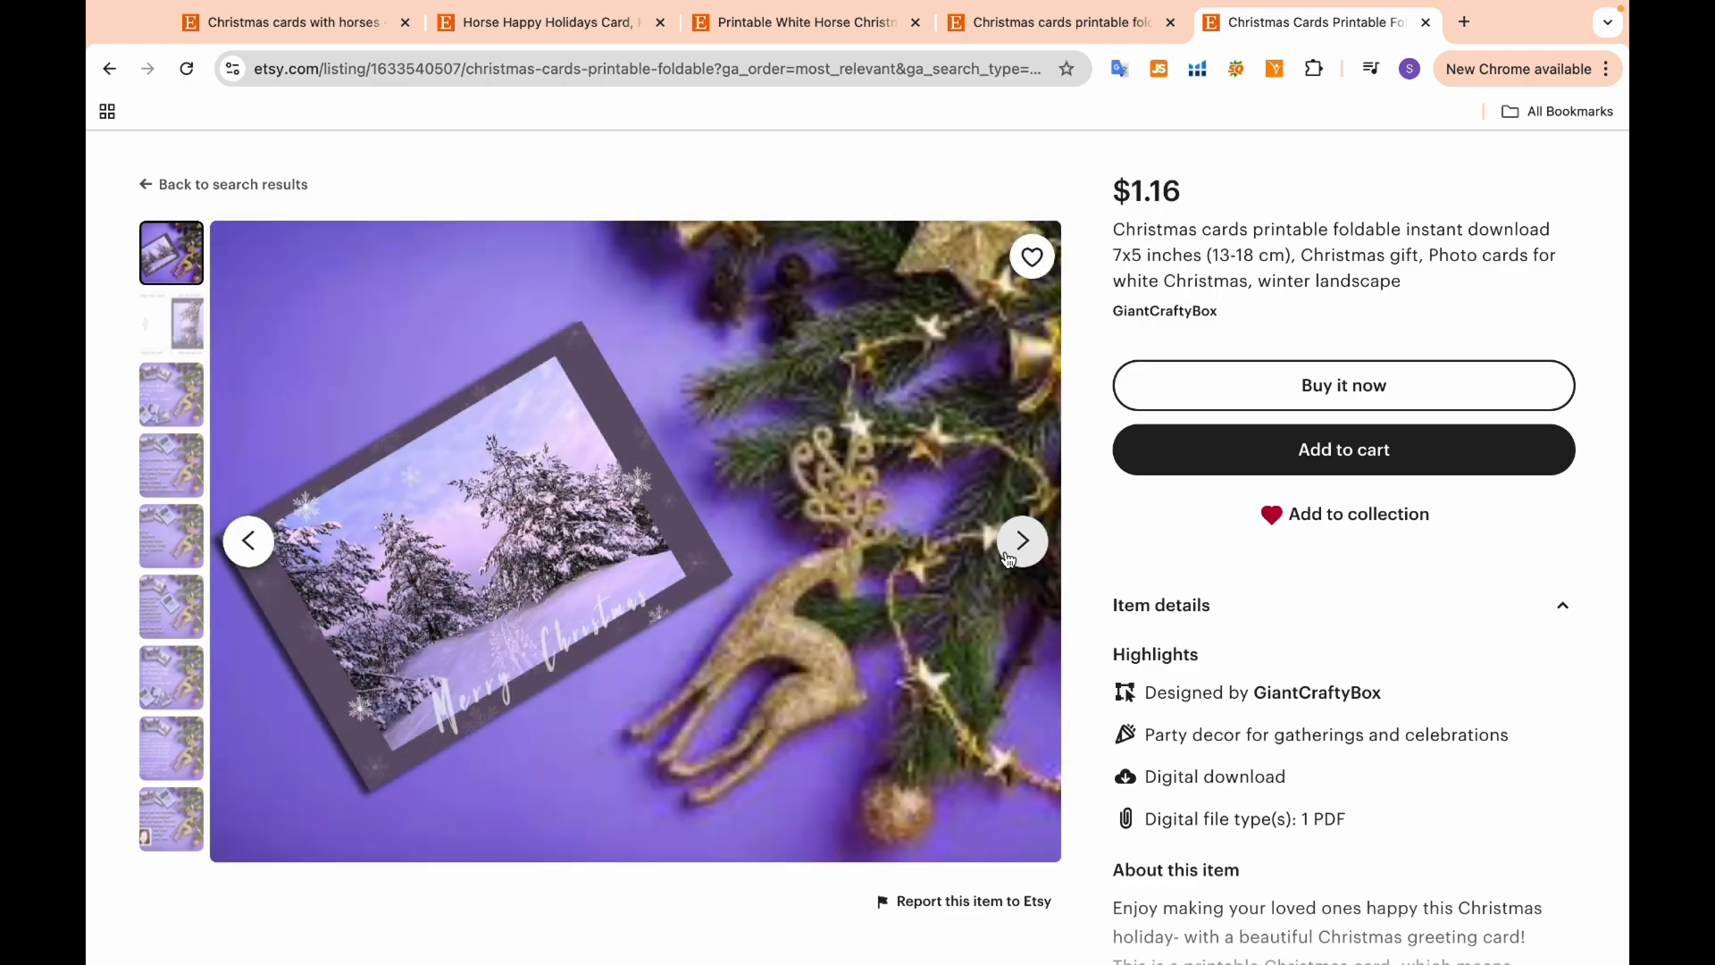
click(1007, 557)
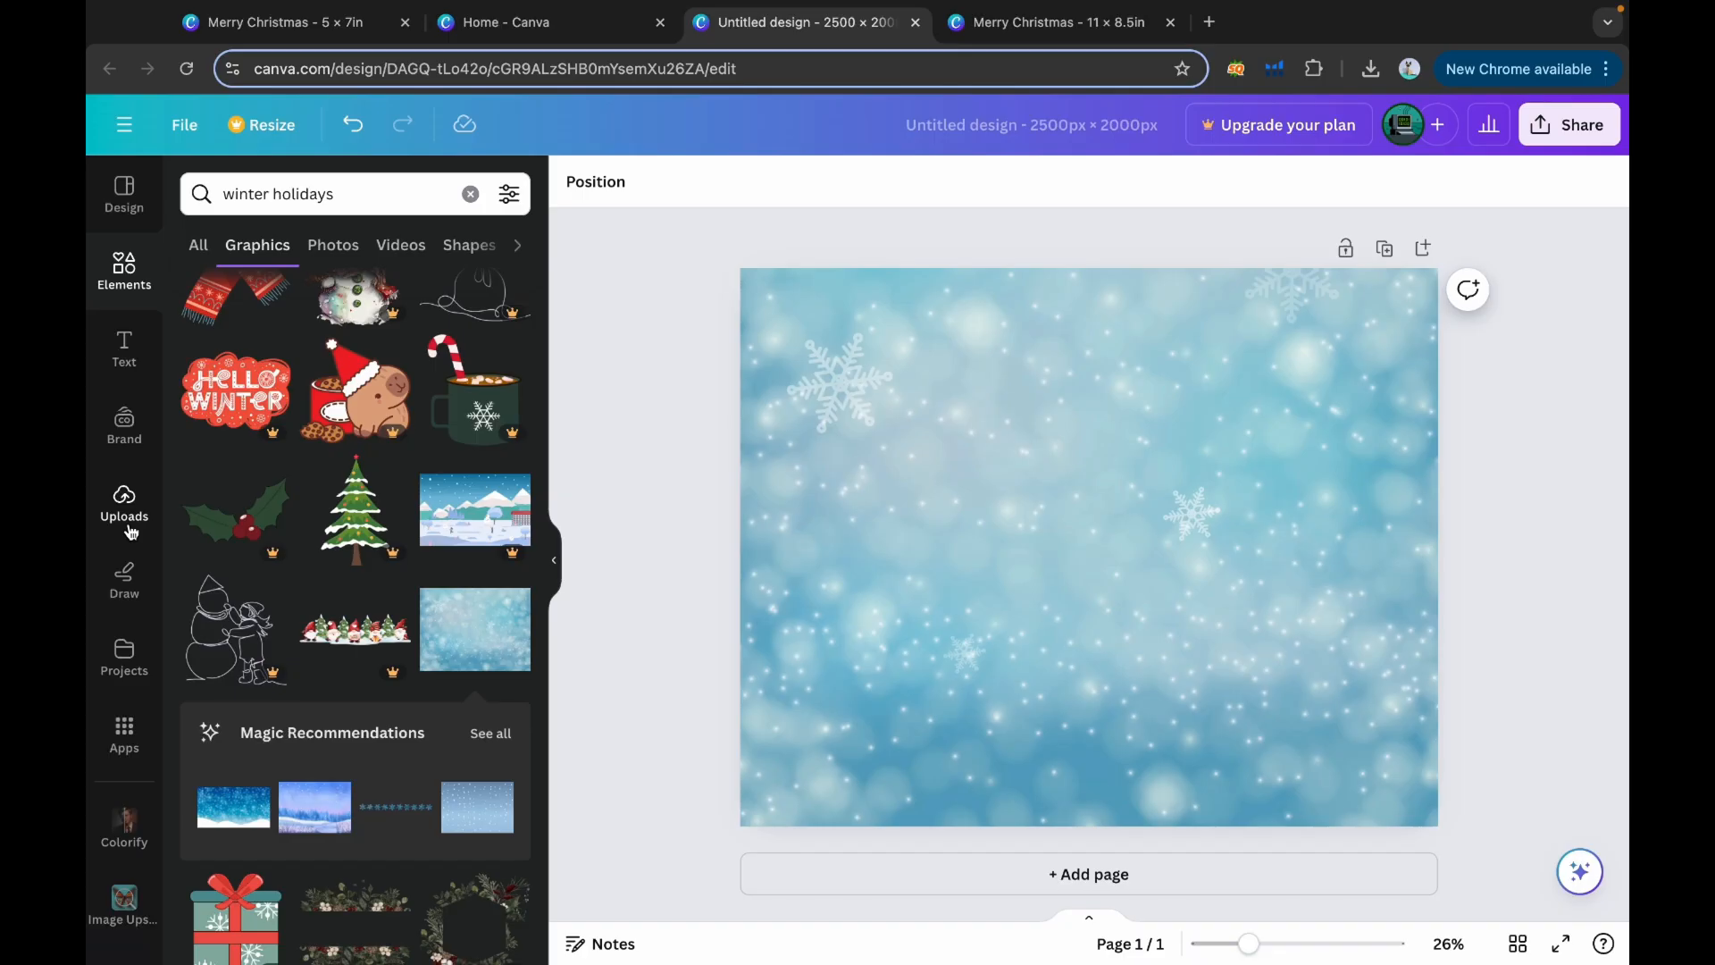
Add the uploaded Merry Christmas horse card image to the snowy background, enlarge it and centre it horizontally
click(124, 503)
click(224, 447)
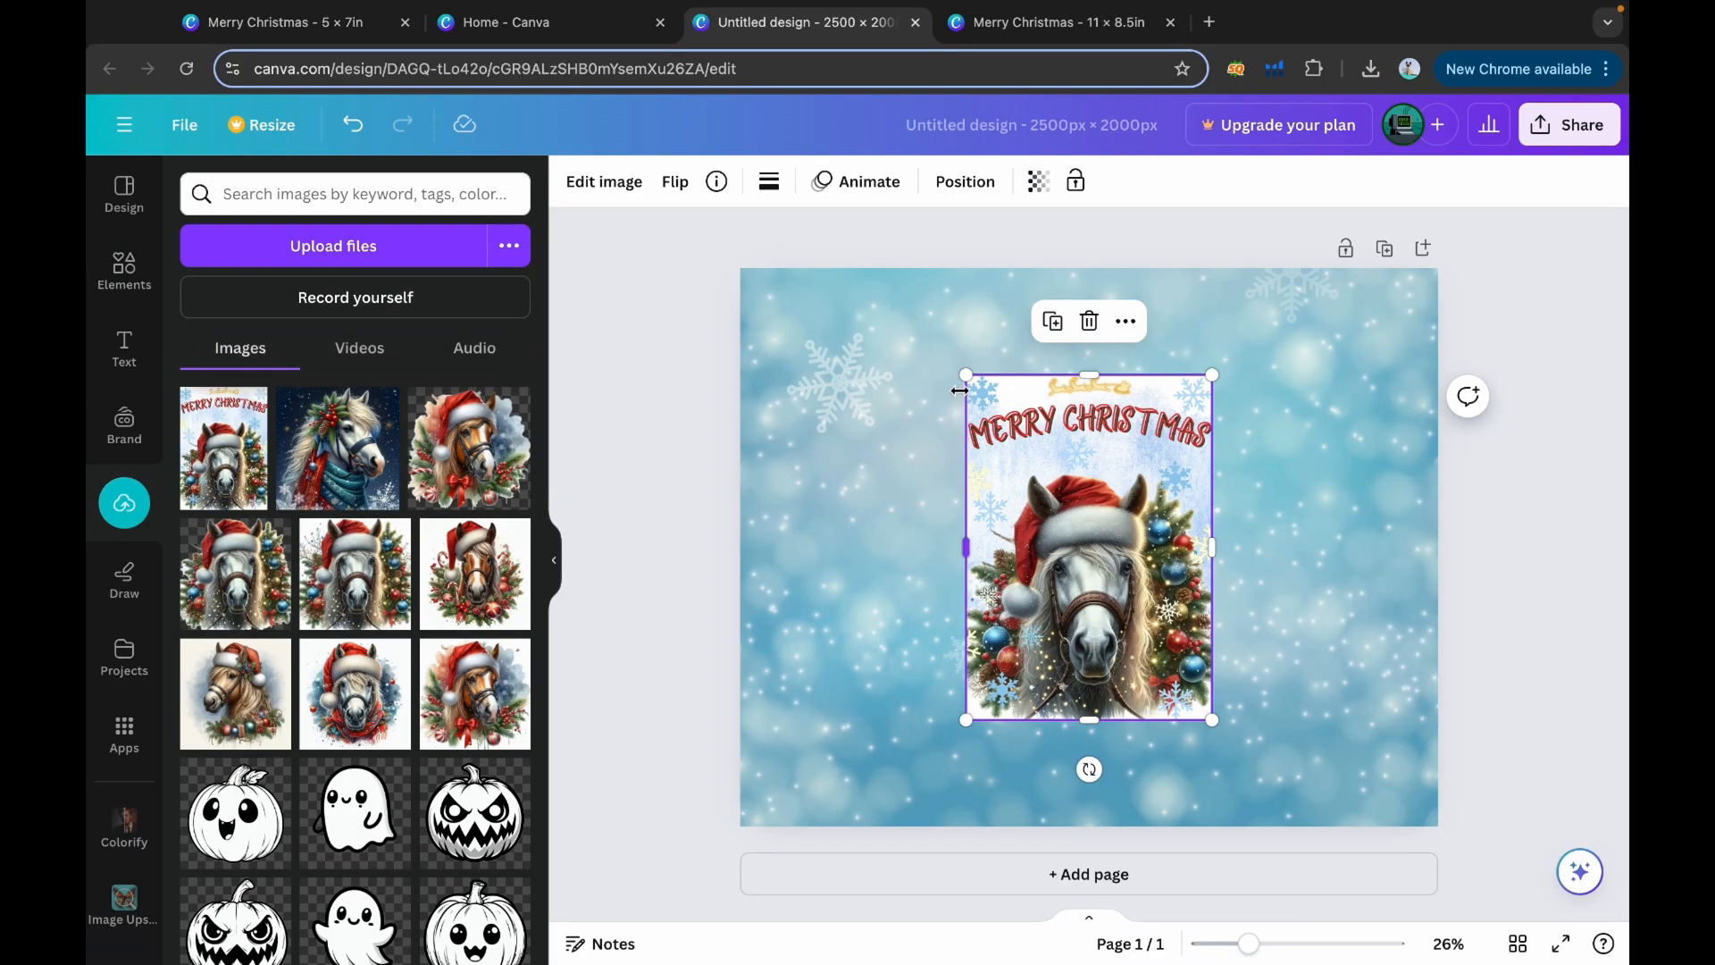
drag(966, 375, 924, 316)
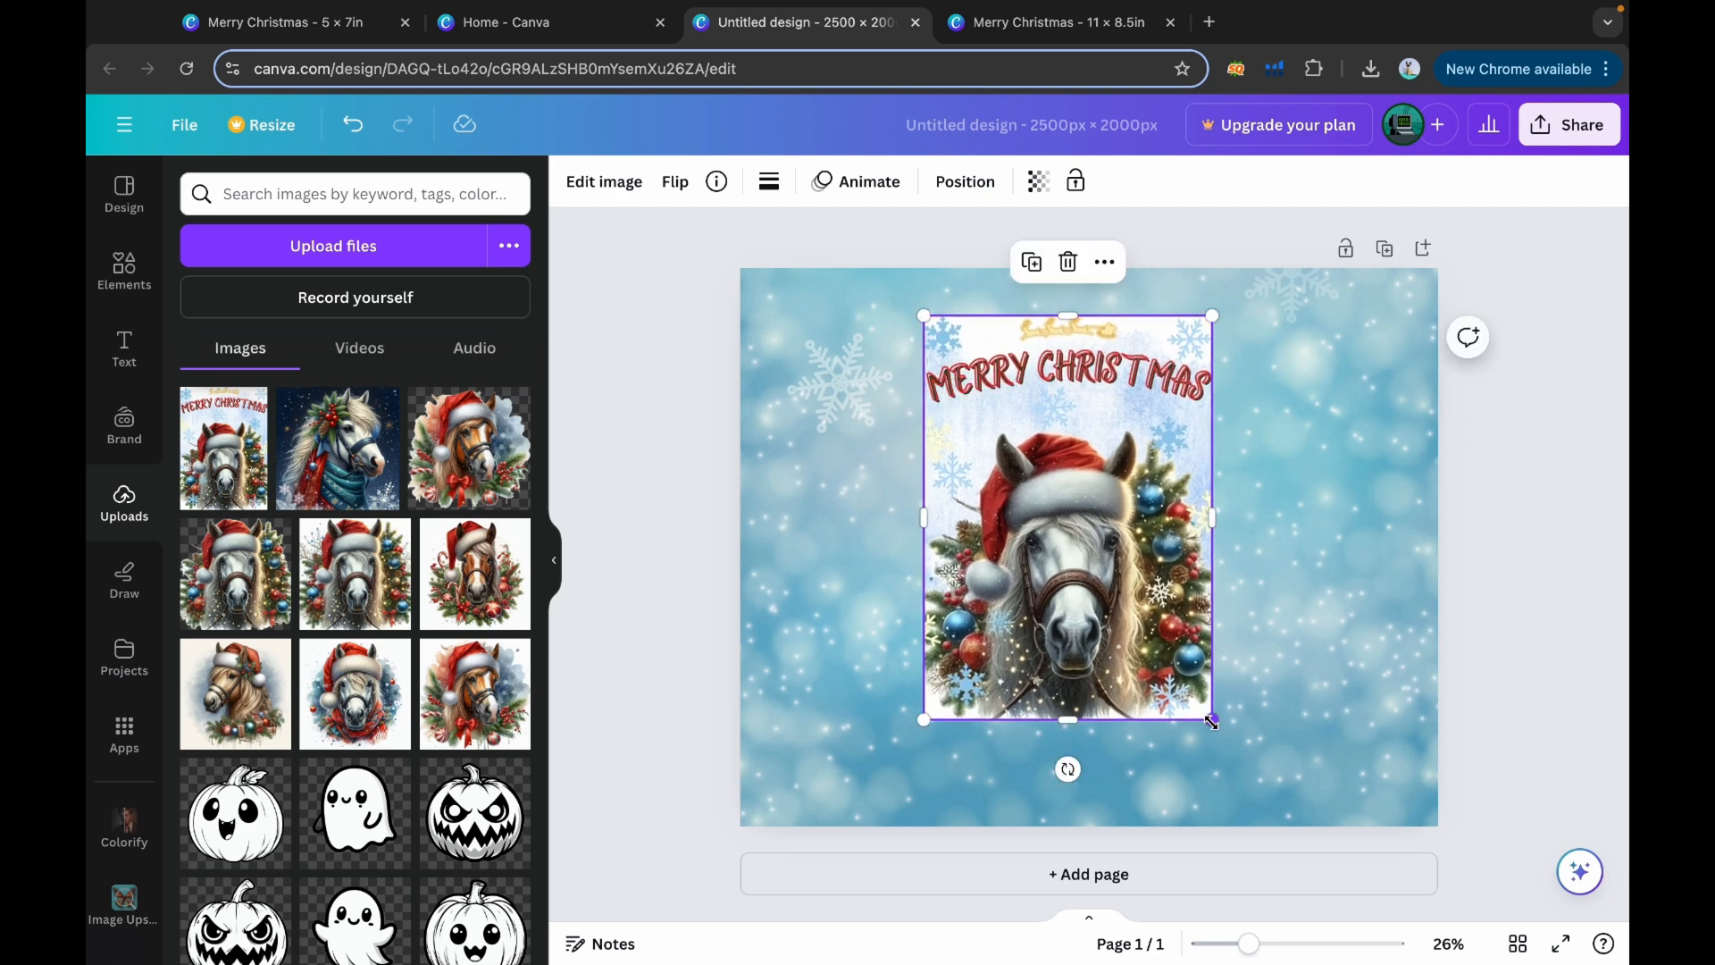
drag(1212, 720, 1255, 785)
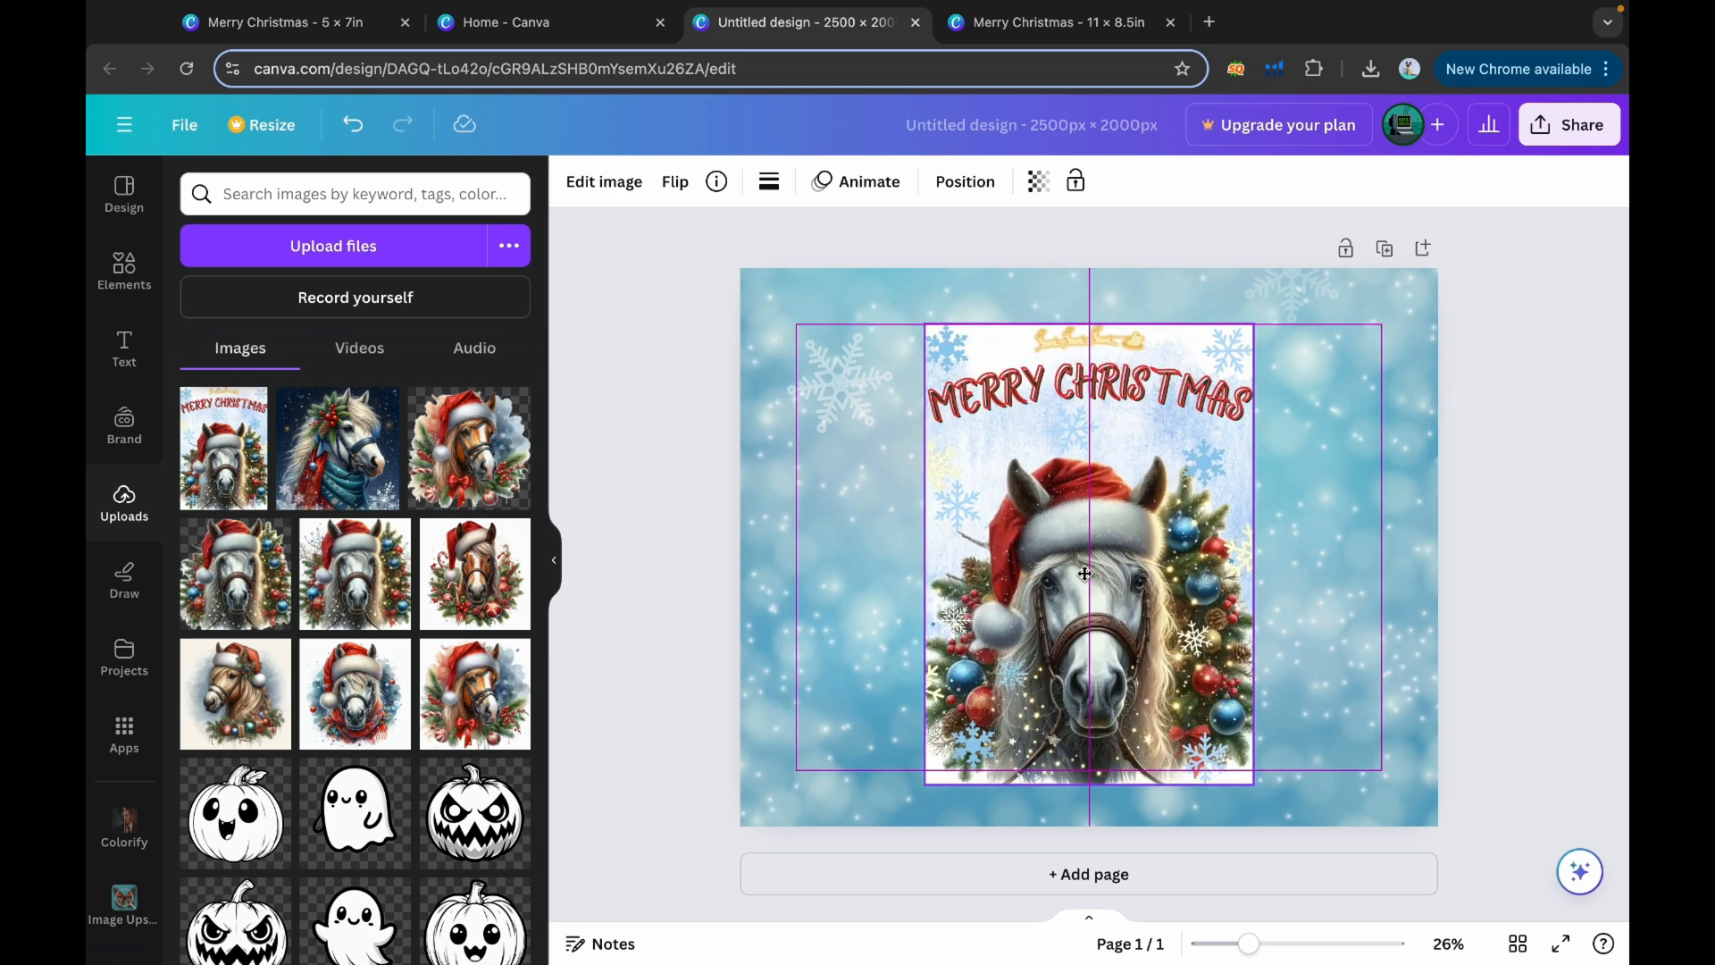
Apply a Drop shadow to the horse card image and increase the shadow's distance
click(613, 184)
click(235, 887)
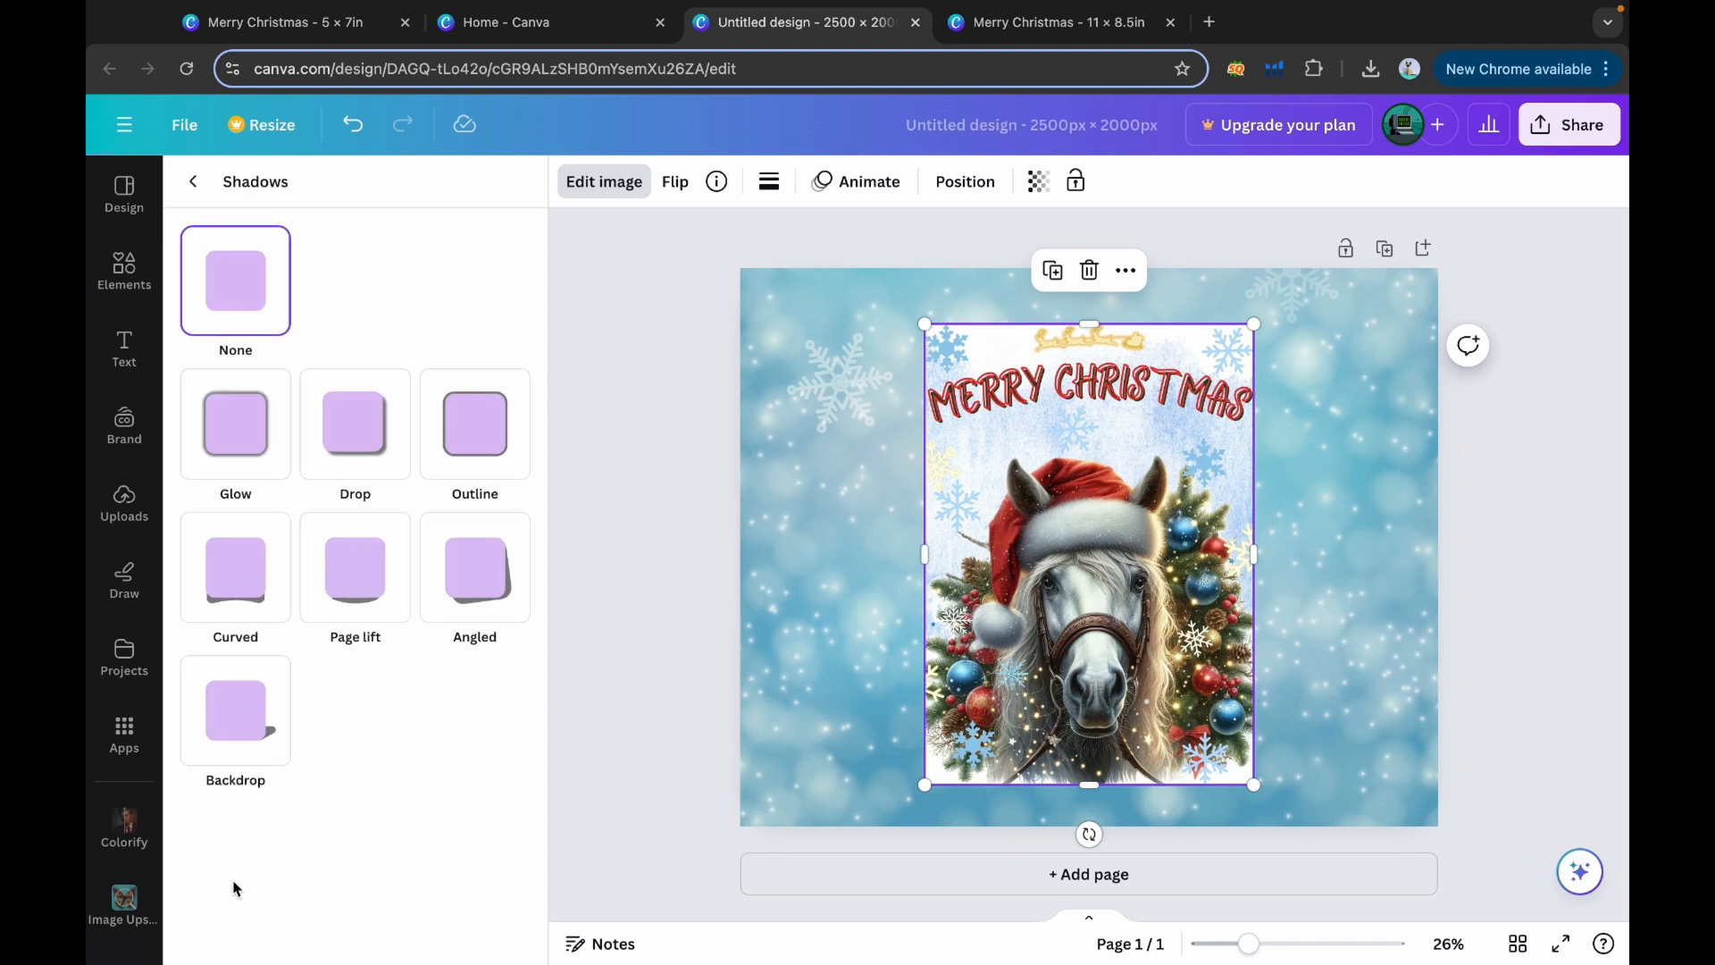
click(377, 442)
scroll(487, 651, down, 3)
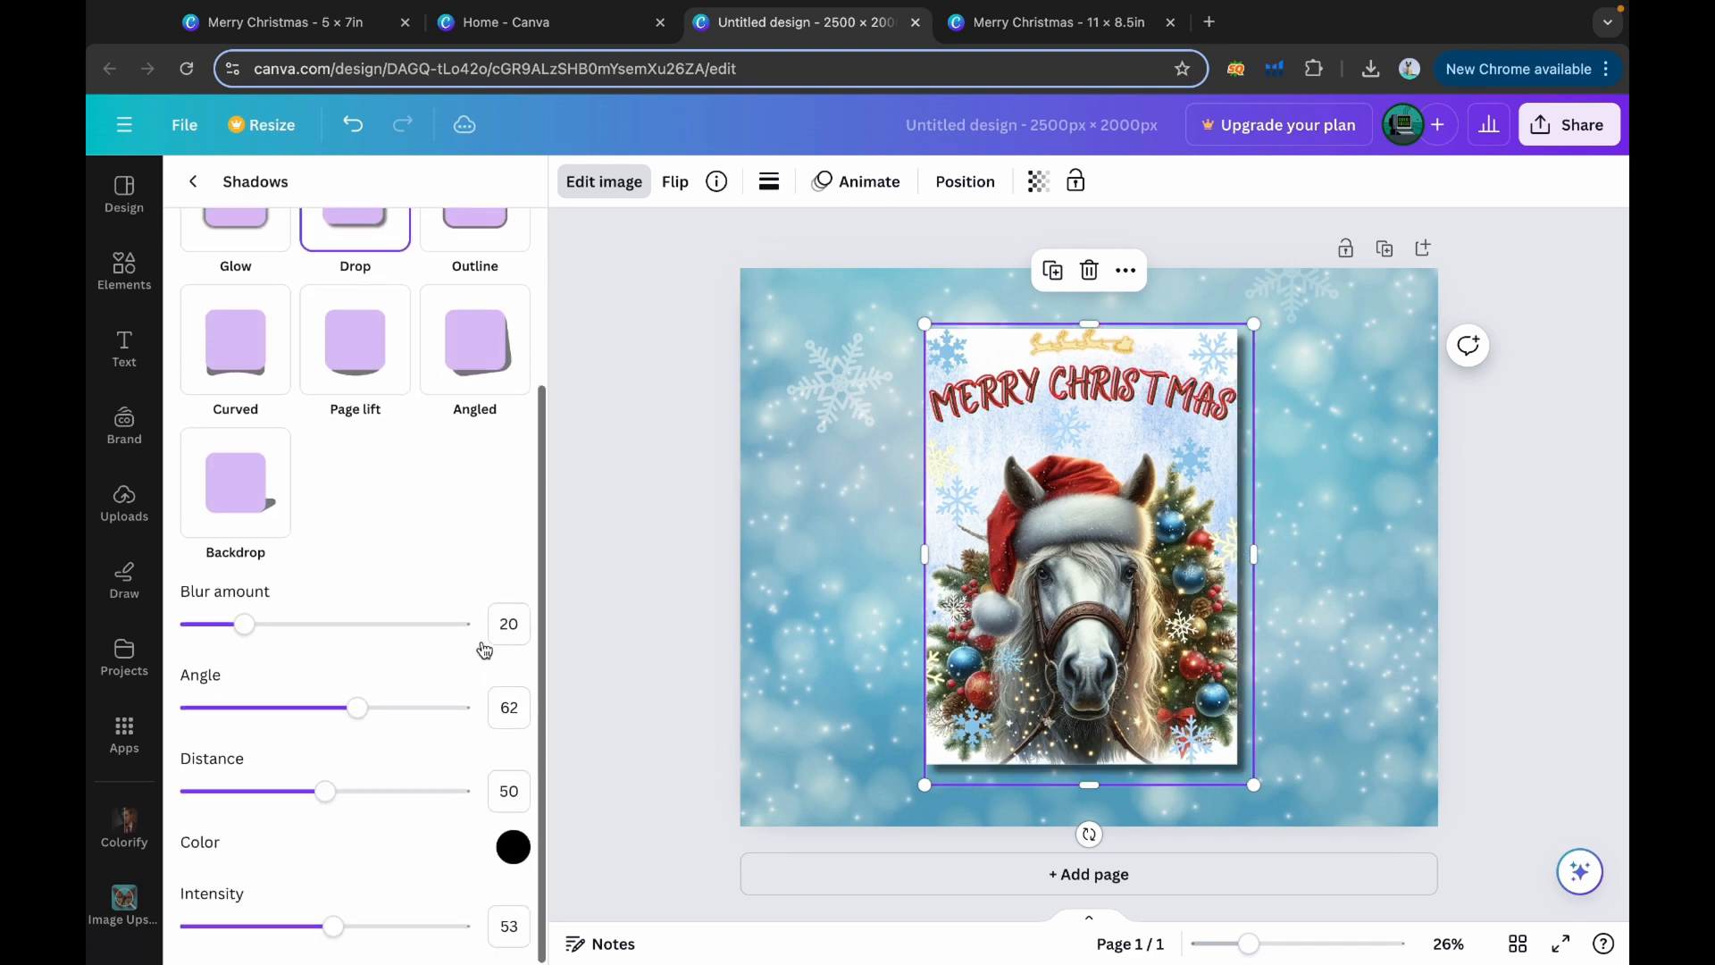
click(347, 793)
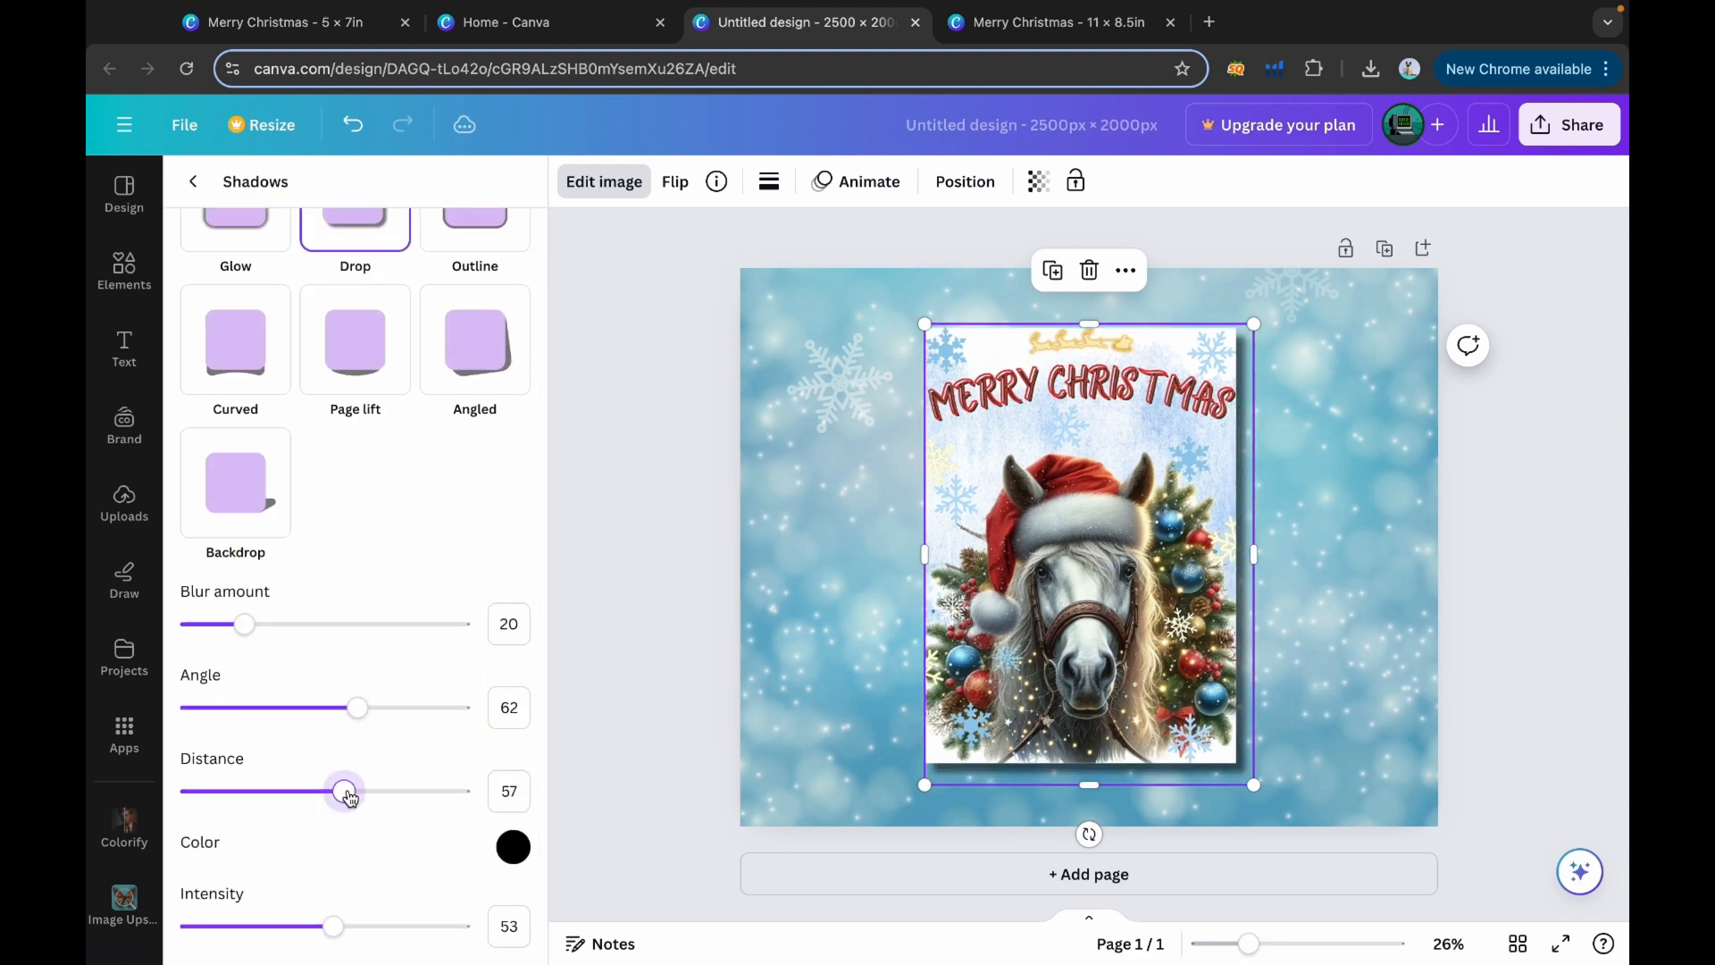
drag(347, 792, 362, 792)
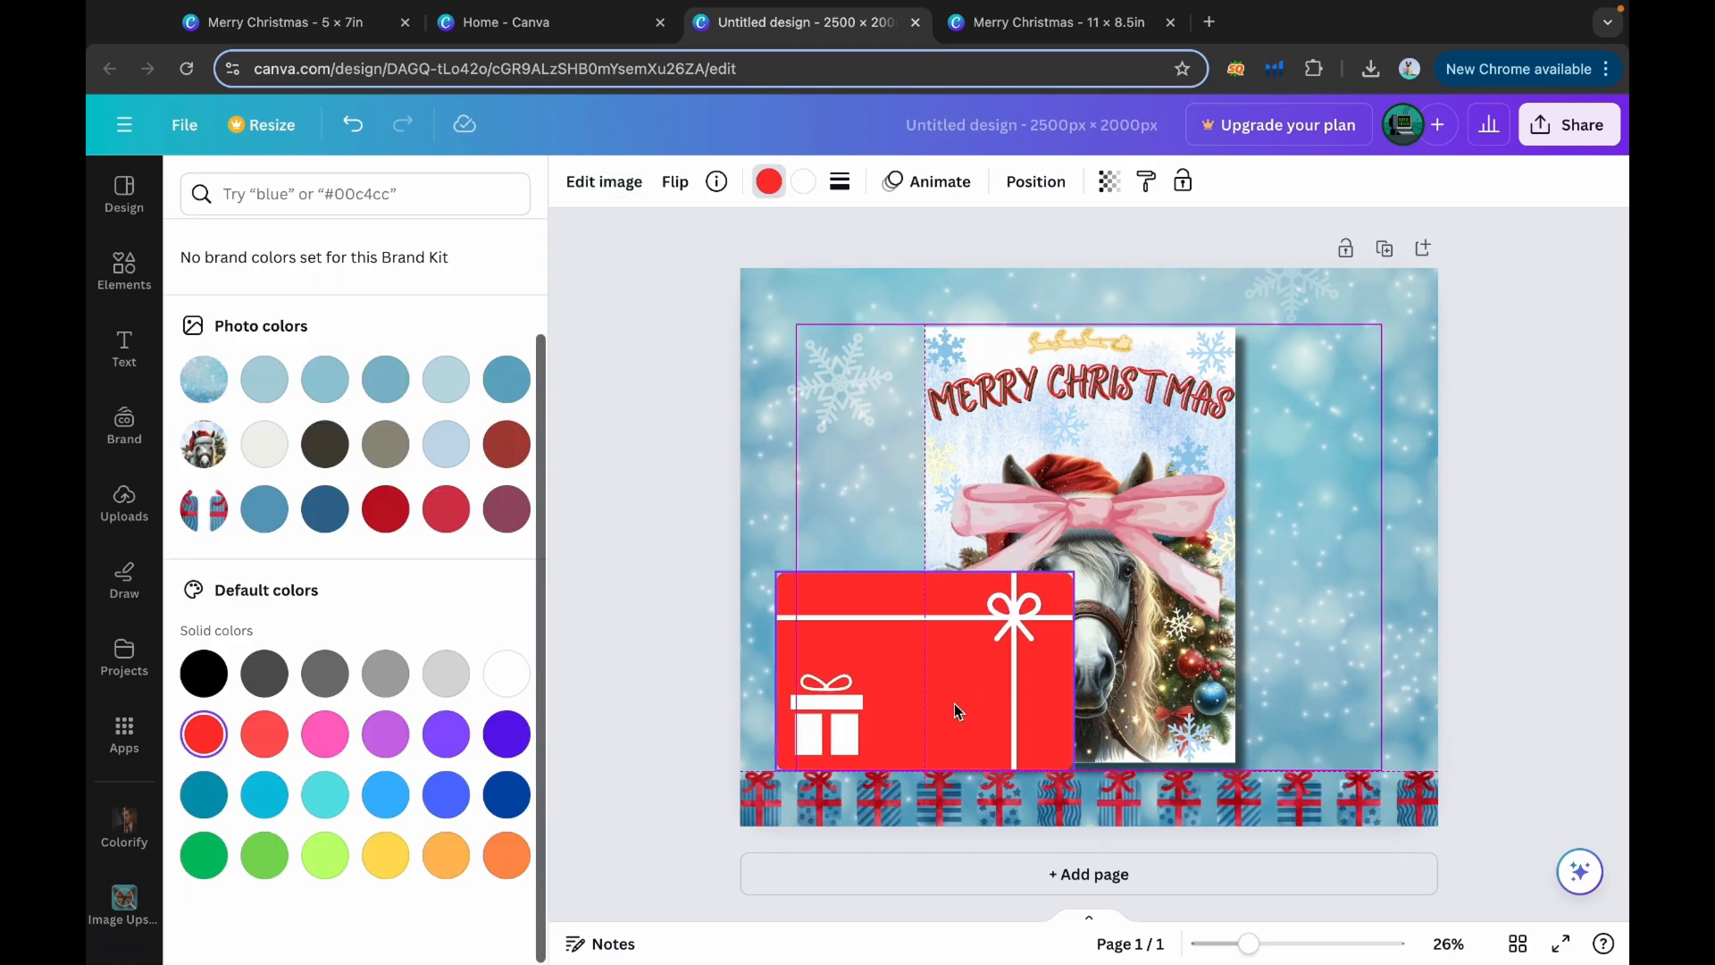
Move the red gift graphic to the design's right edge and place its layer behind the horse card image
drag(956, 710, 956, 710)
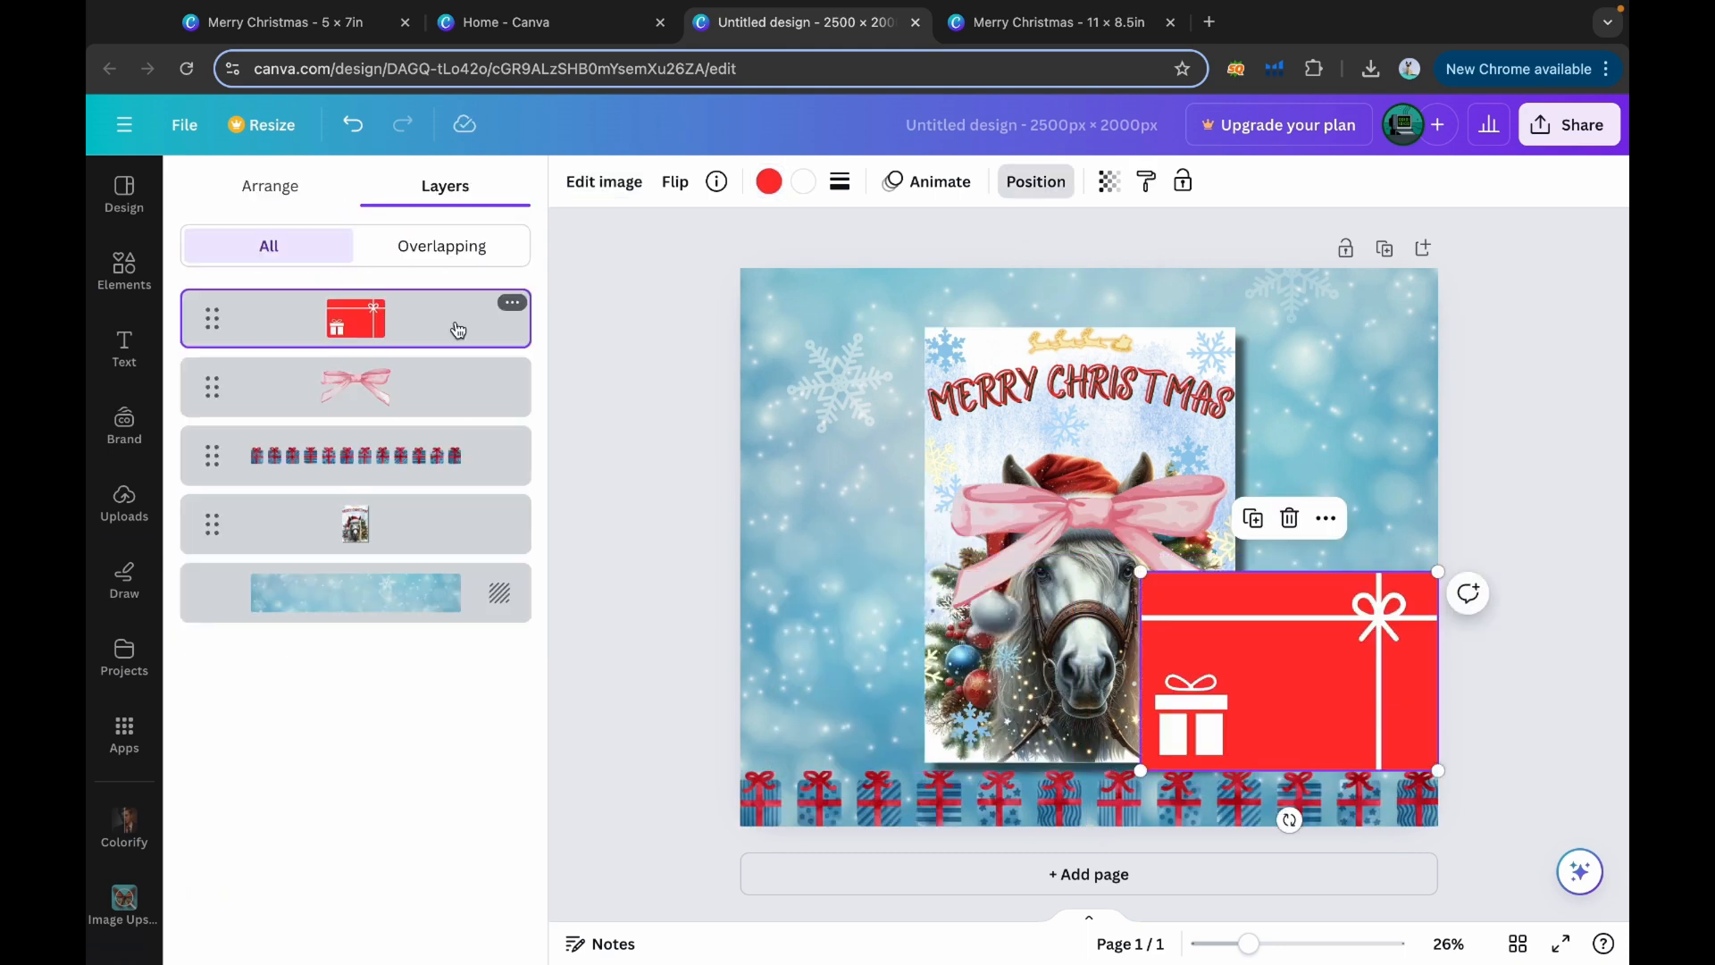
drag(457, 329, 456, 540)
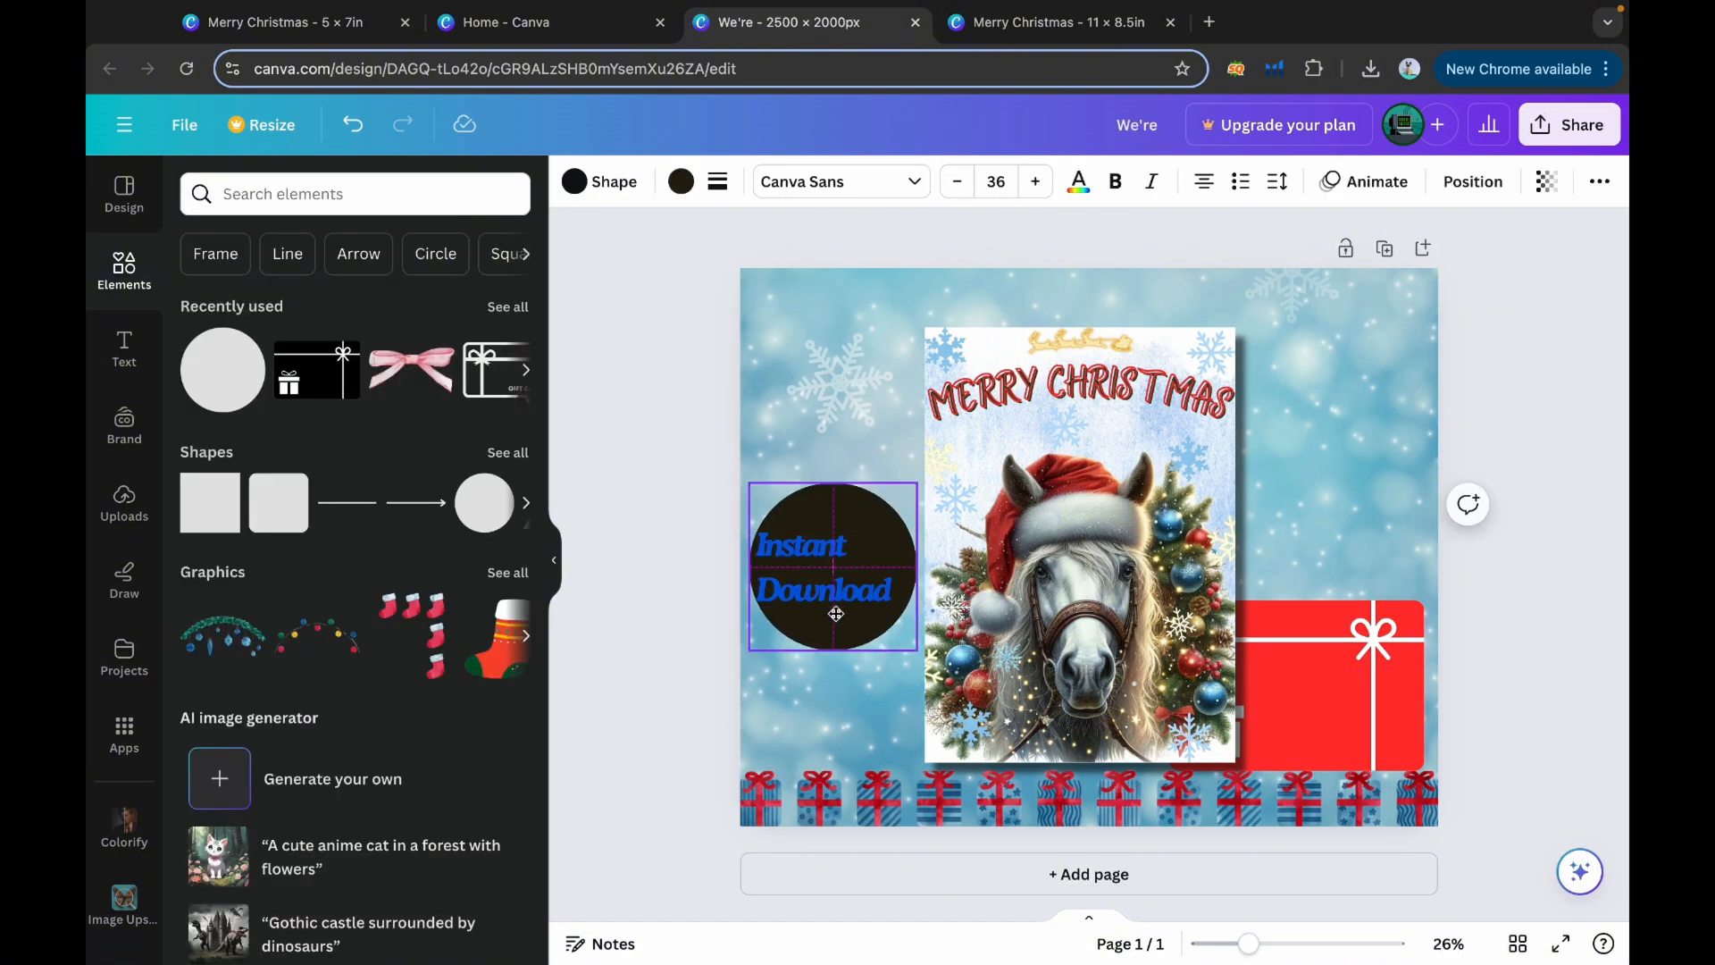
Try cobalt blue, a blue gradient, light red and dark gray fills on the Instant Download circle
double_click(837, 614)
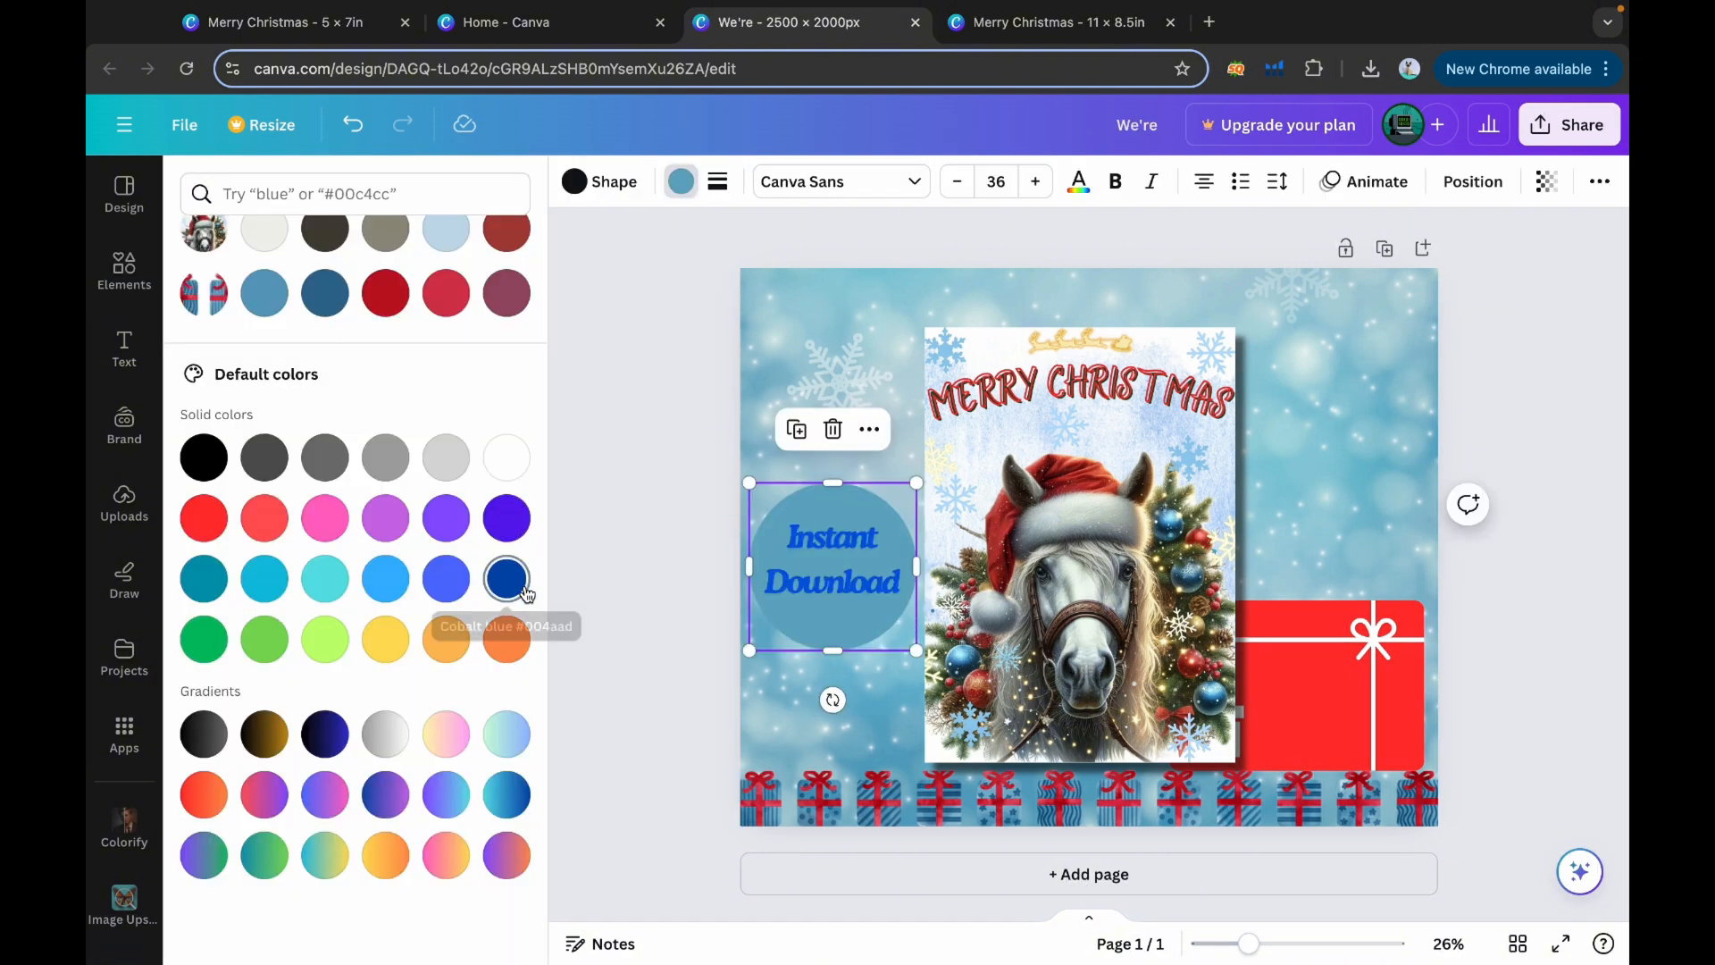
click(526, 593)
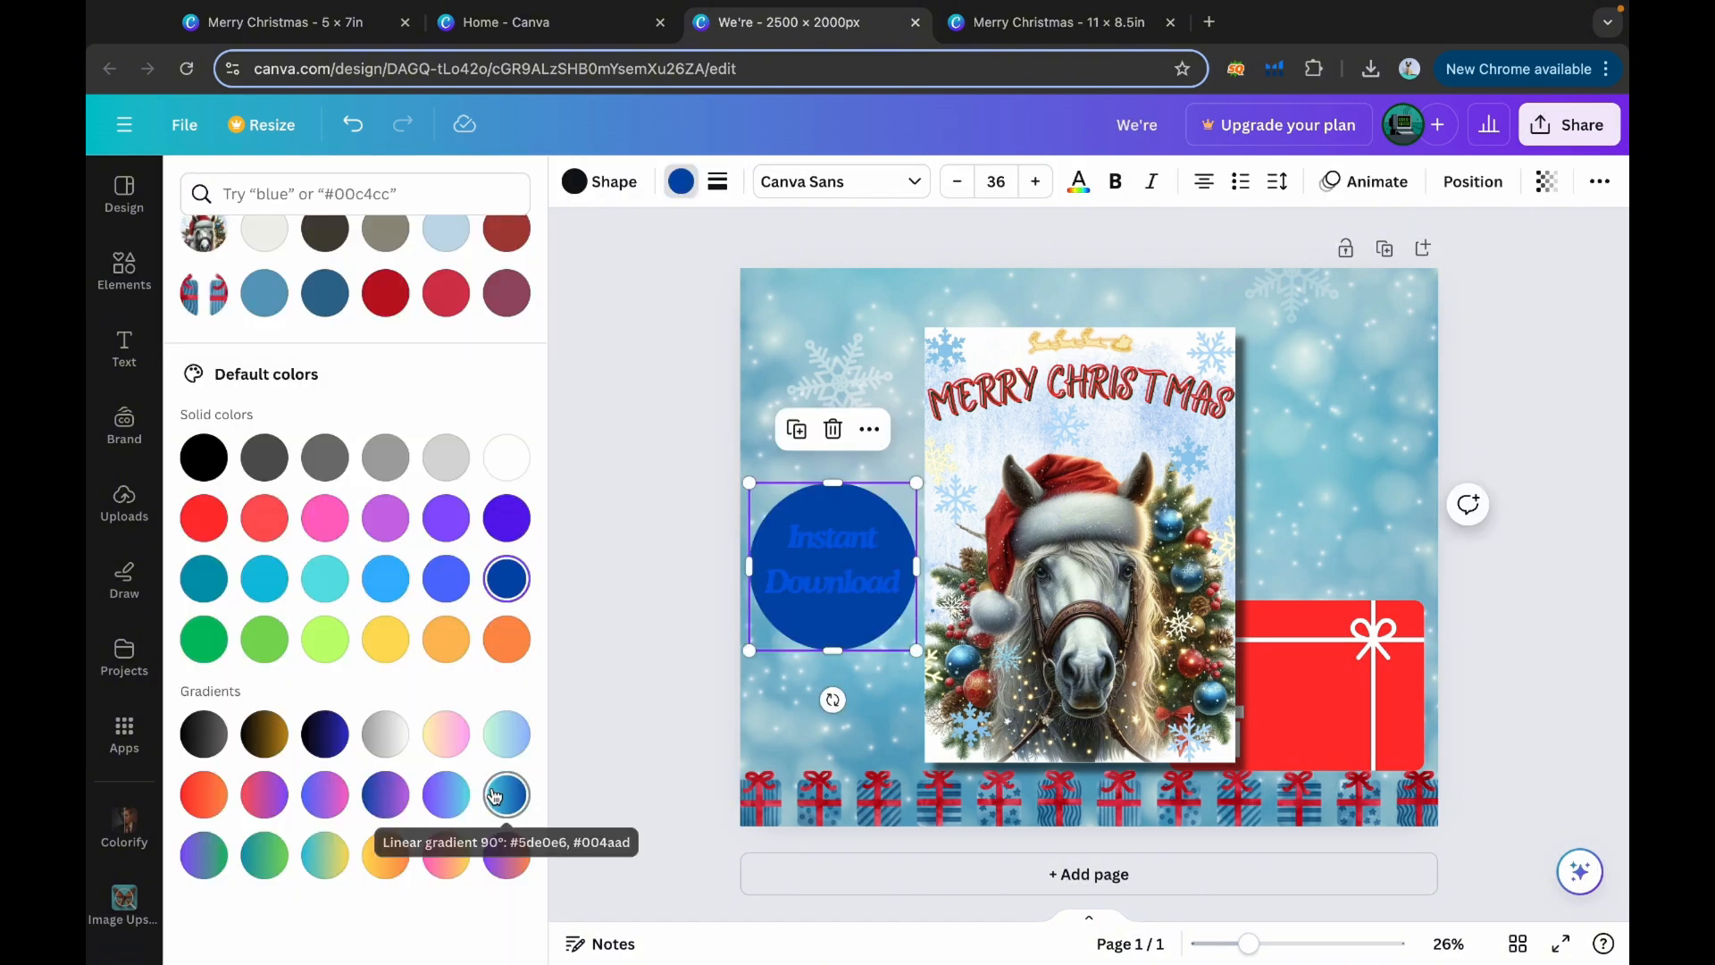
click(501, 806)
click(266, 517)
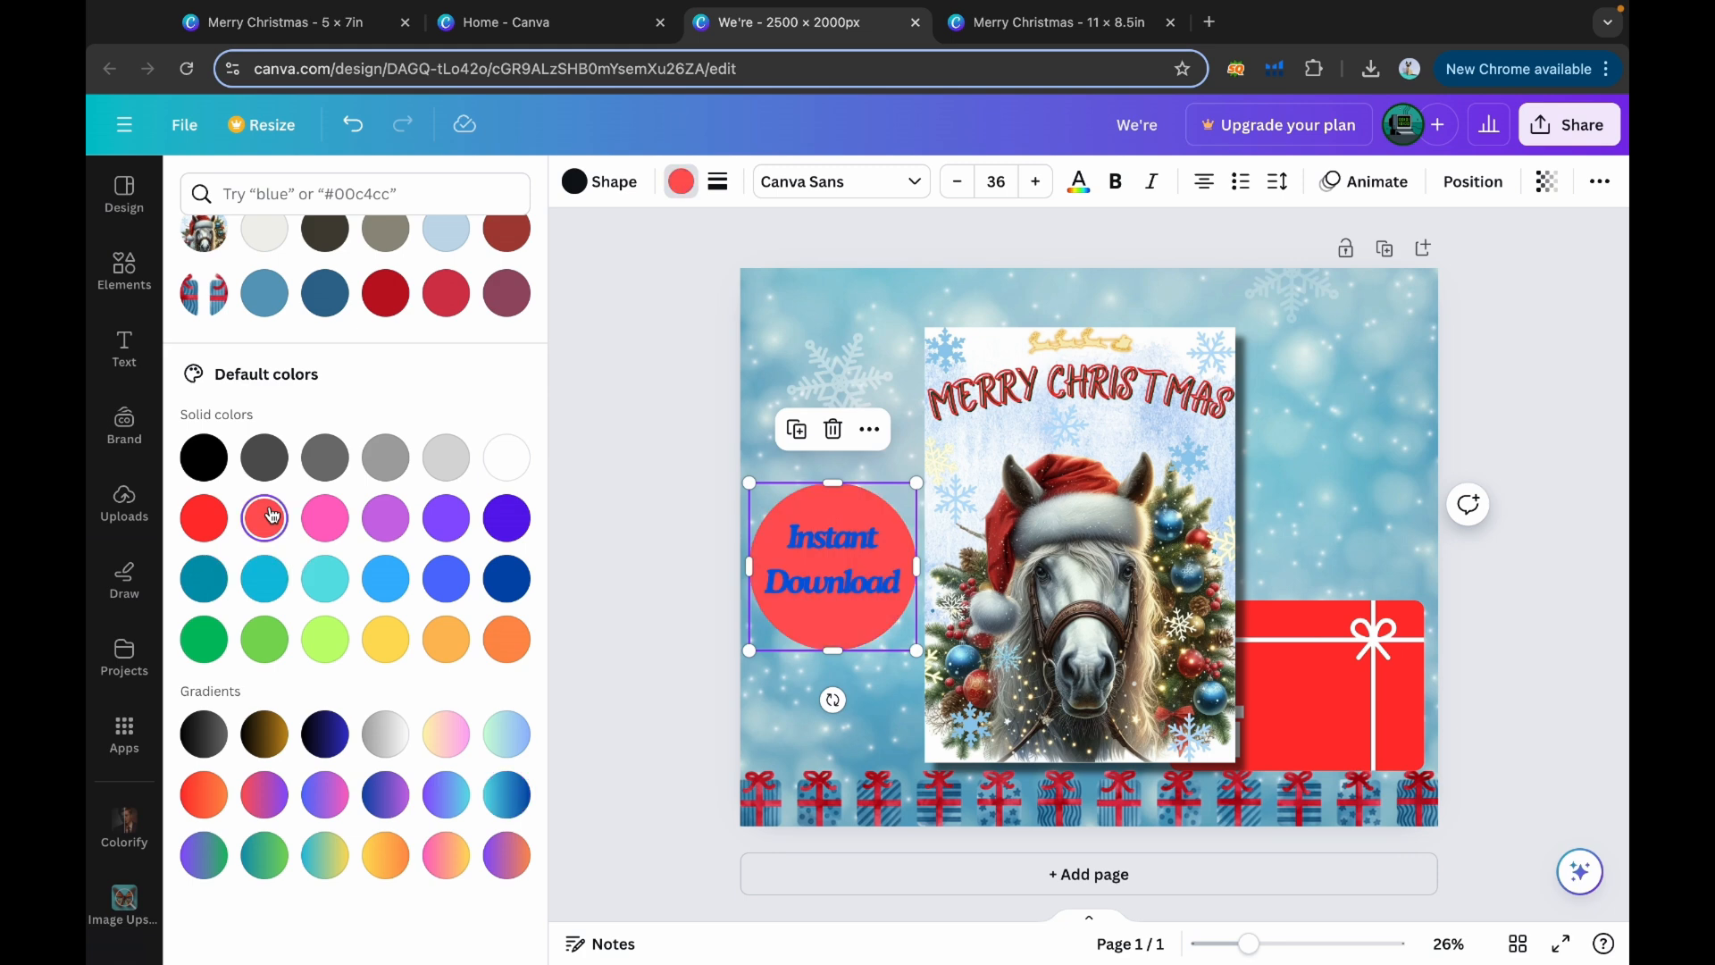
click(275, 465)
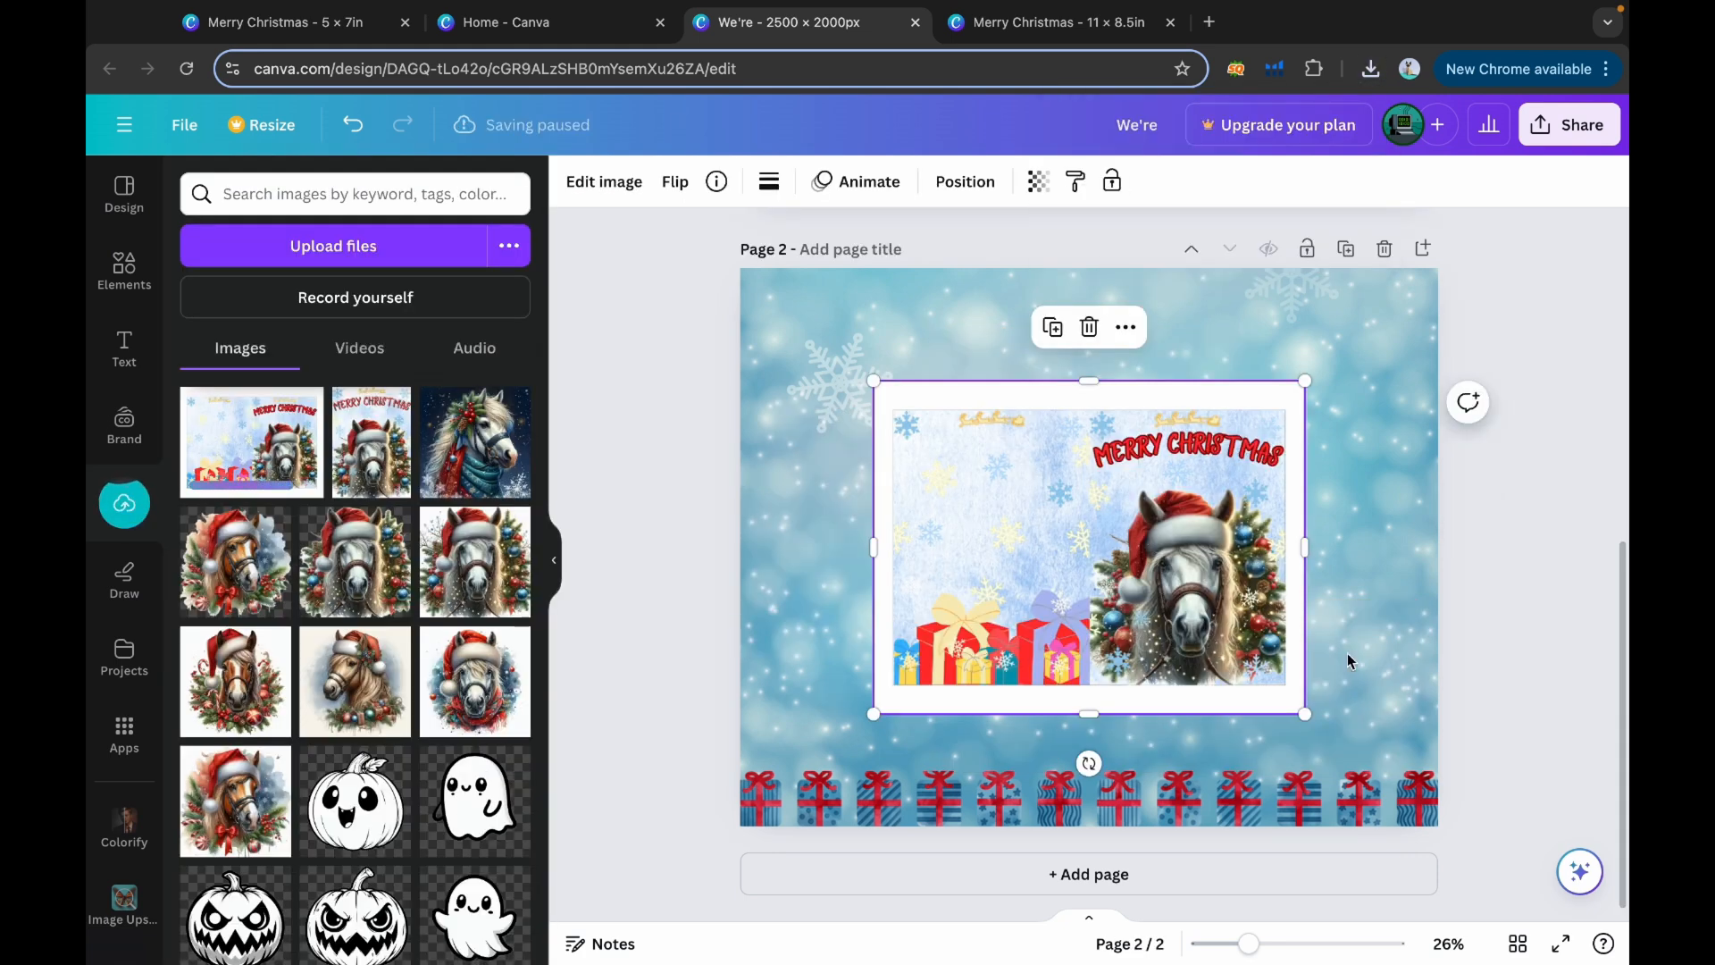
Enlarge the full card layout image on page 2 and give it a Drop shadow with an increased blur amount
drag(1307, 715, 1355, 753)
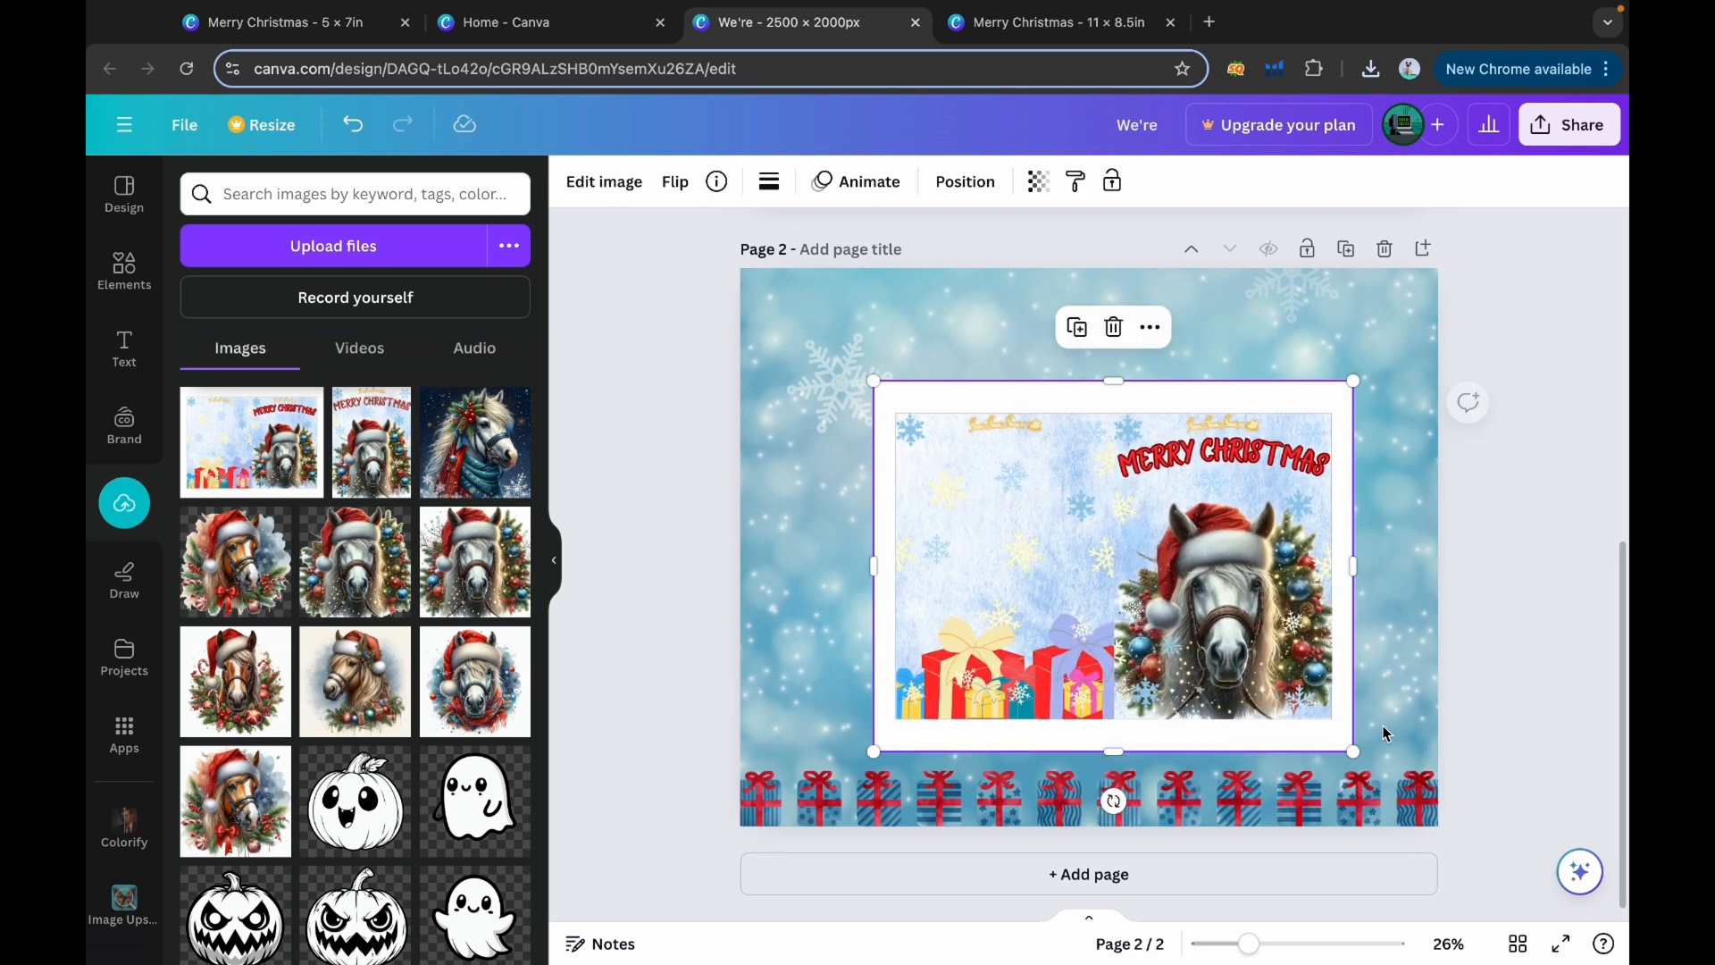
drag(874, 383, 831, 355)
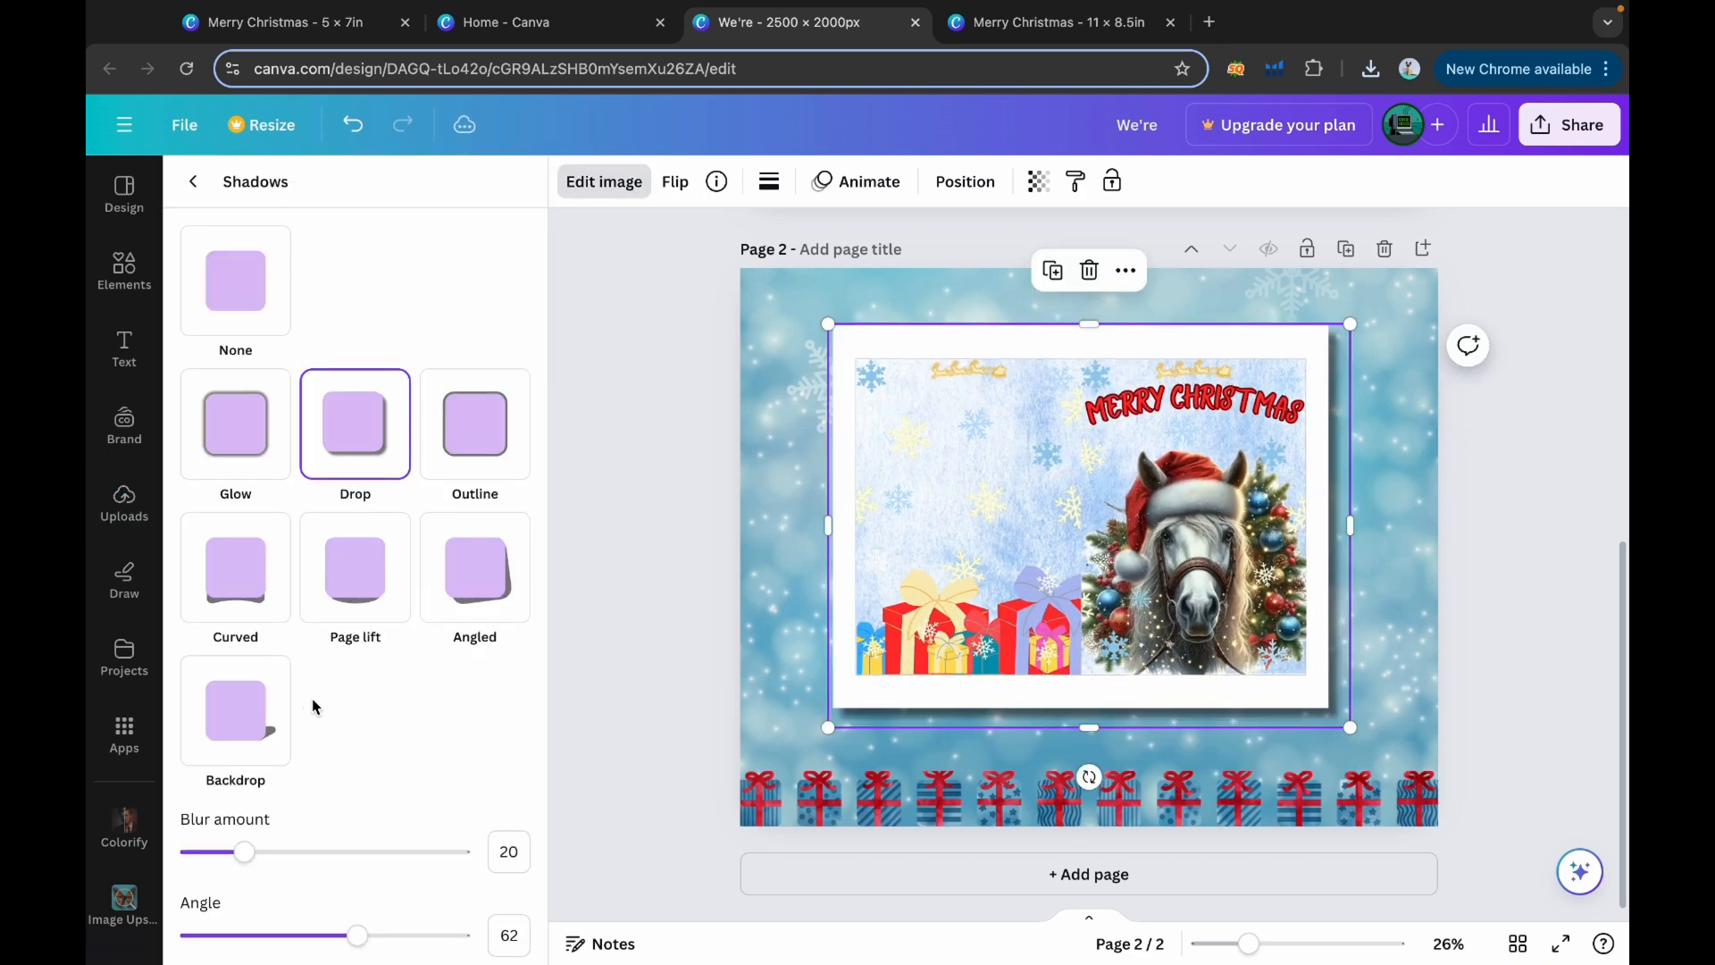
scroll(354, 572, down, 3)
mouse_move(257, 630)
mouse_down()
mouse_move(280, 629)
mouse_move(262, 629)
mouse_up()
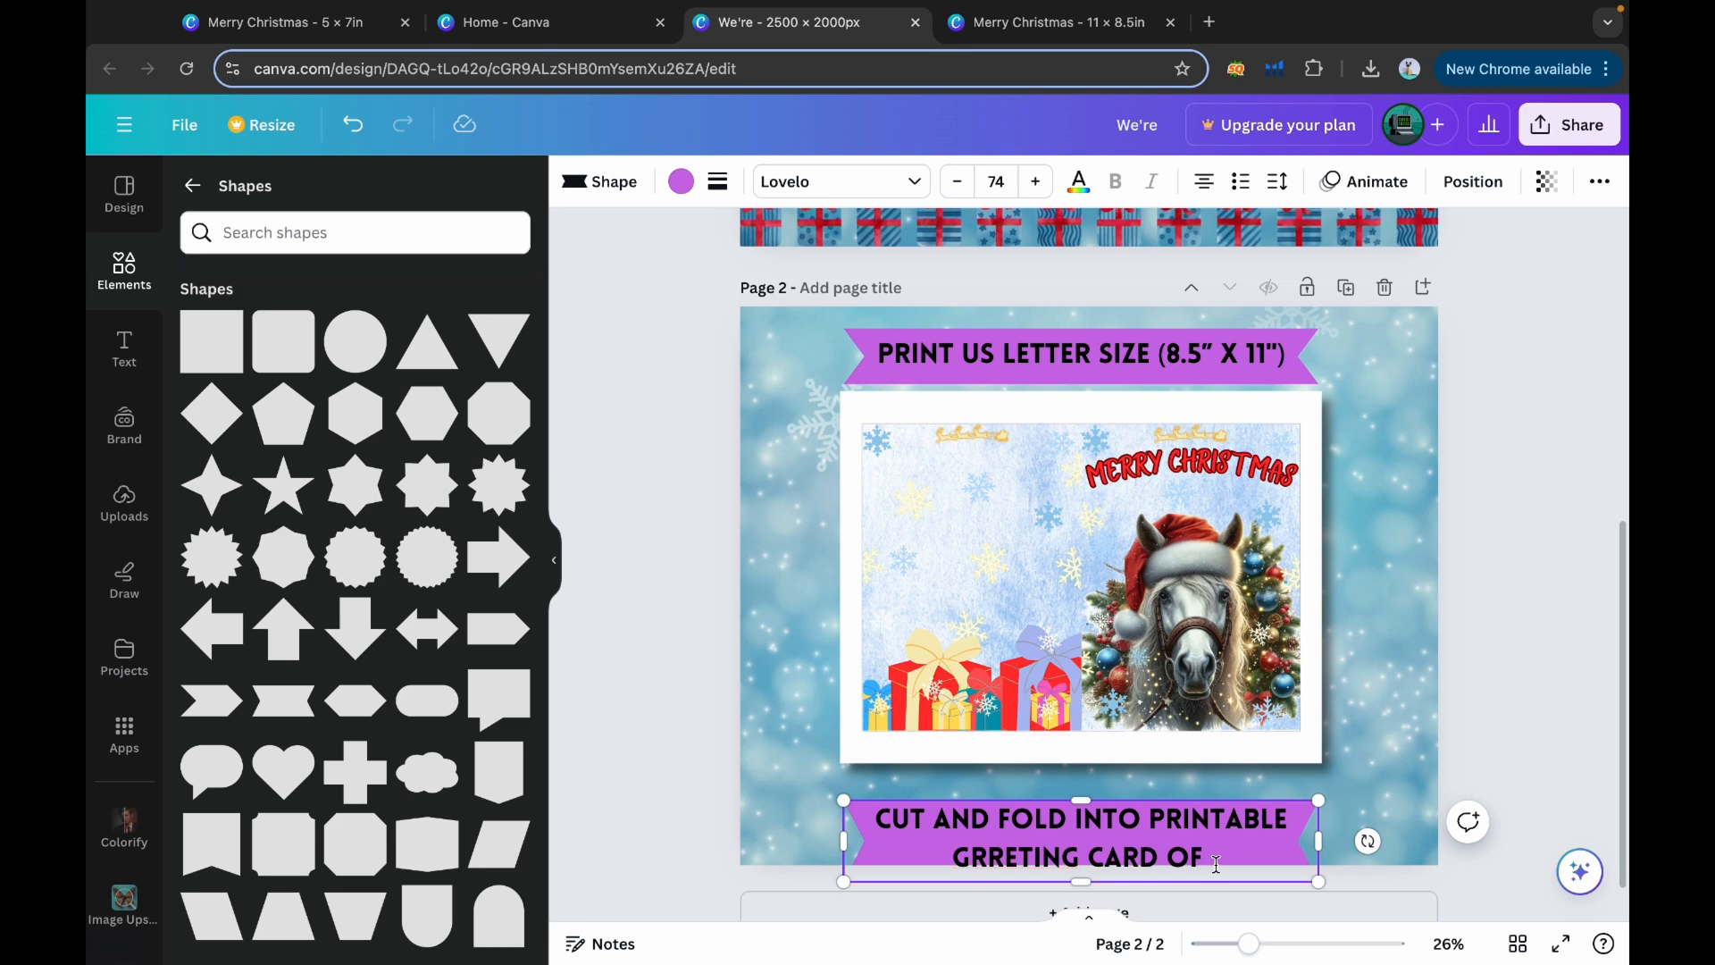
Complete the lower banner text on page 2 with "SIZE 5" X 7"" and move the banner up beneath the card image
text(SIZE 5")
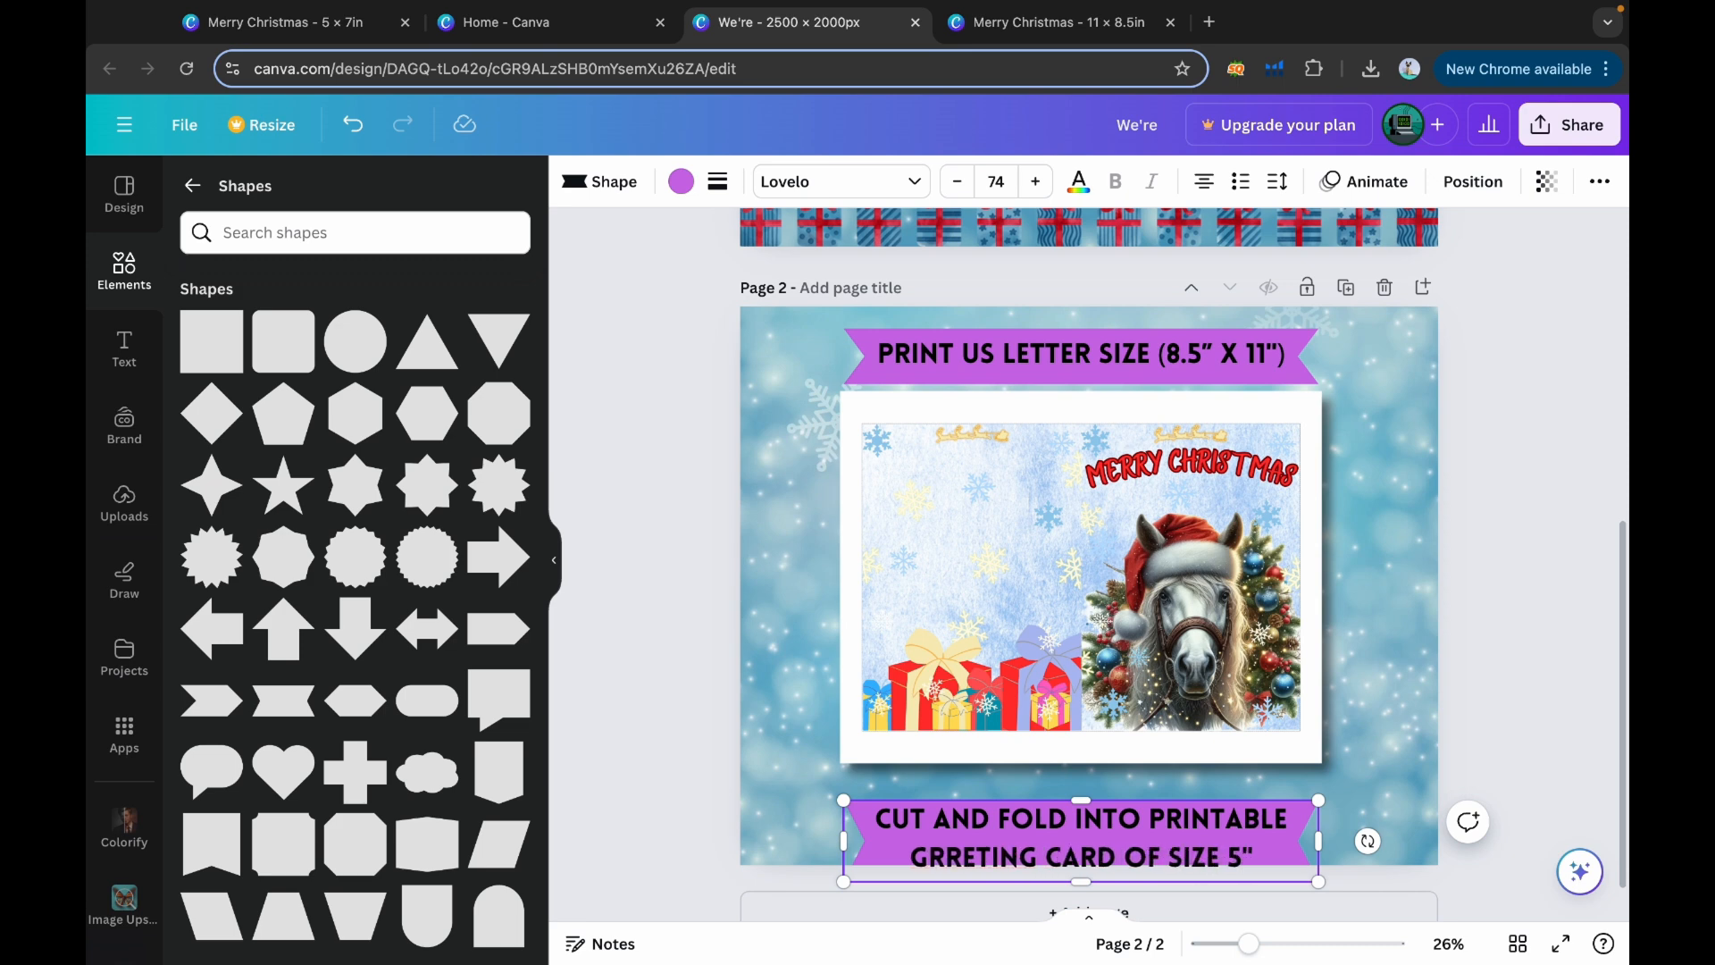
text( X 7")
drag(1304, 855, 1304, 831)
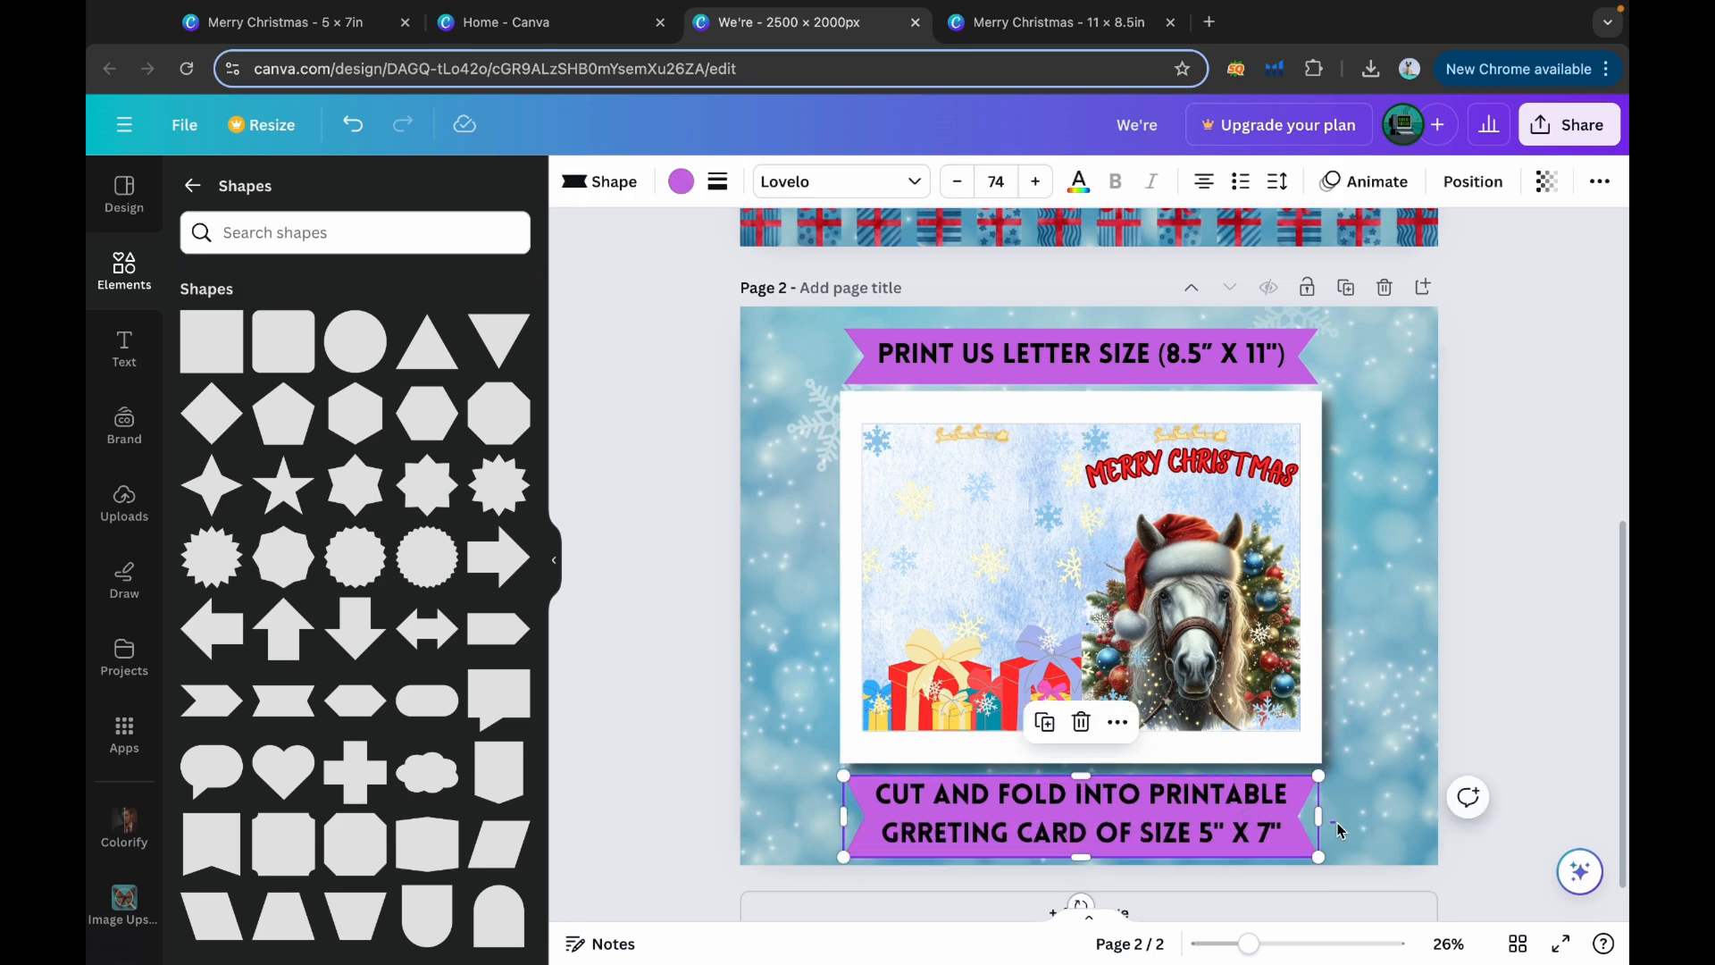
Try violet, blue, light blue and turquoise fills on the lower banner of page 2
click(681, 181)
click(446, 519)
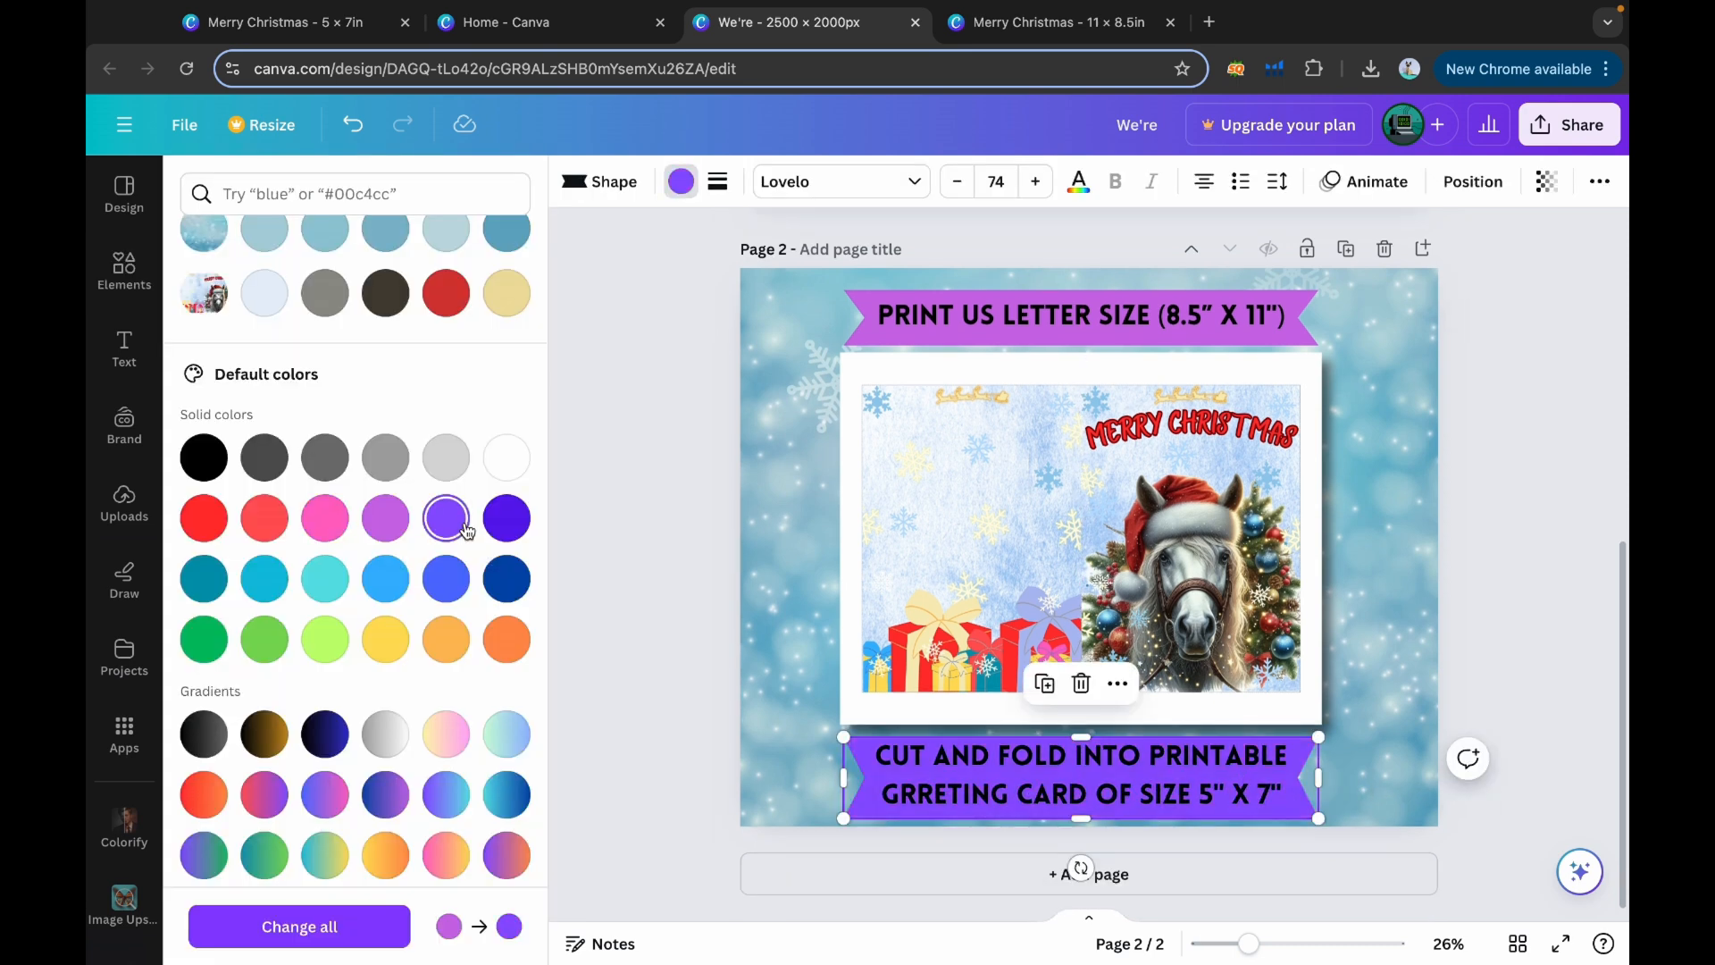
click(453, 593)
click(385, 581)
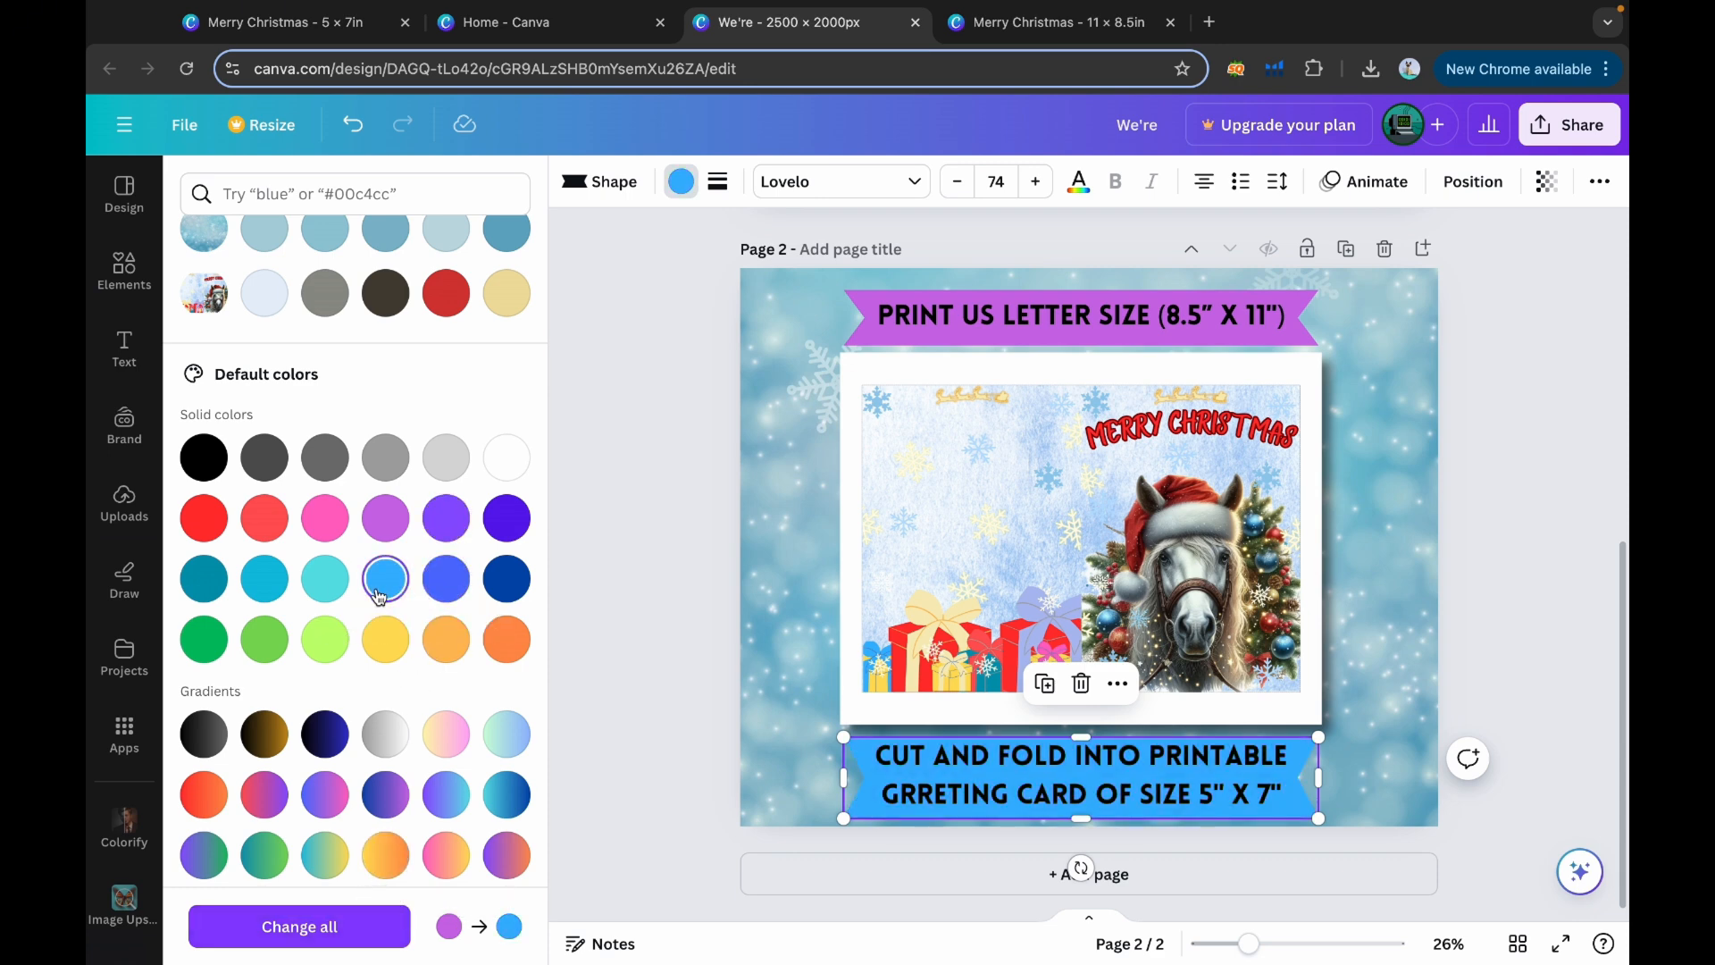
click(325, 583)
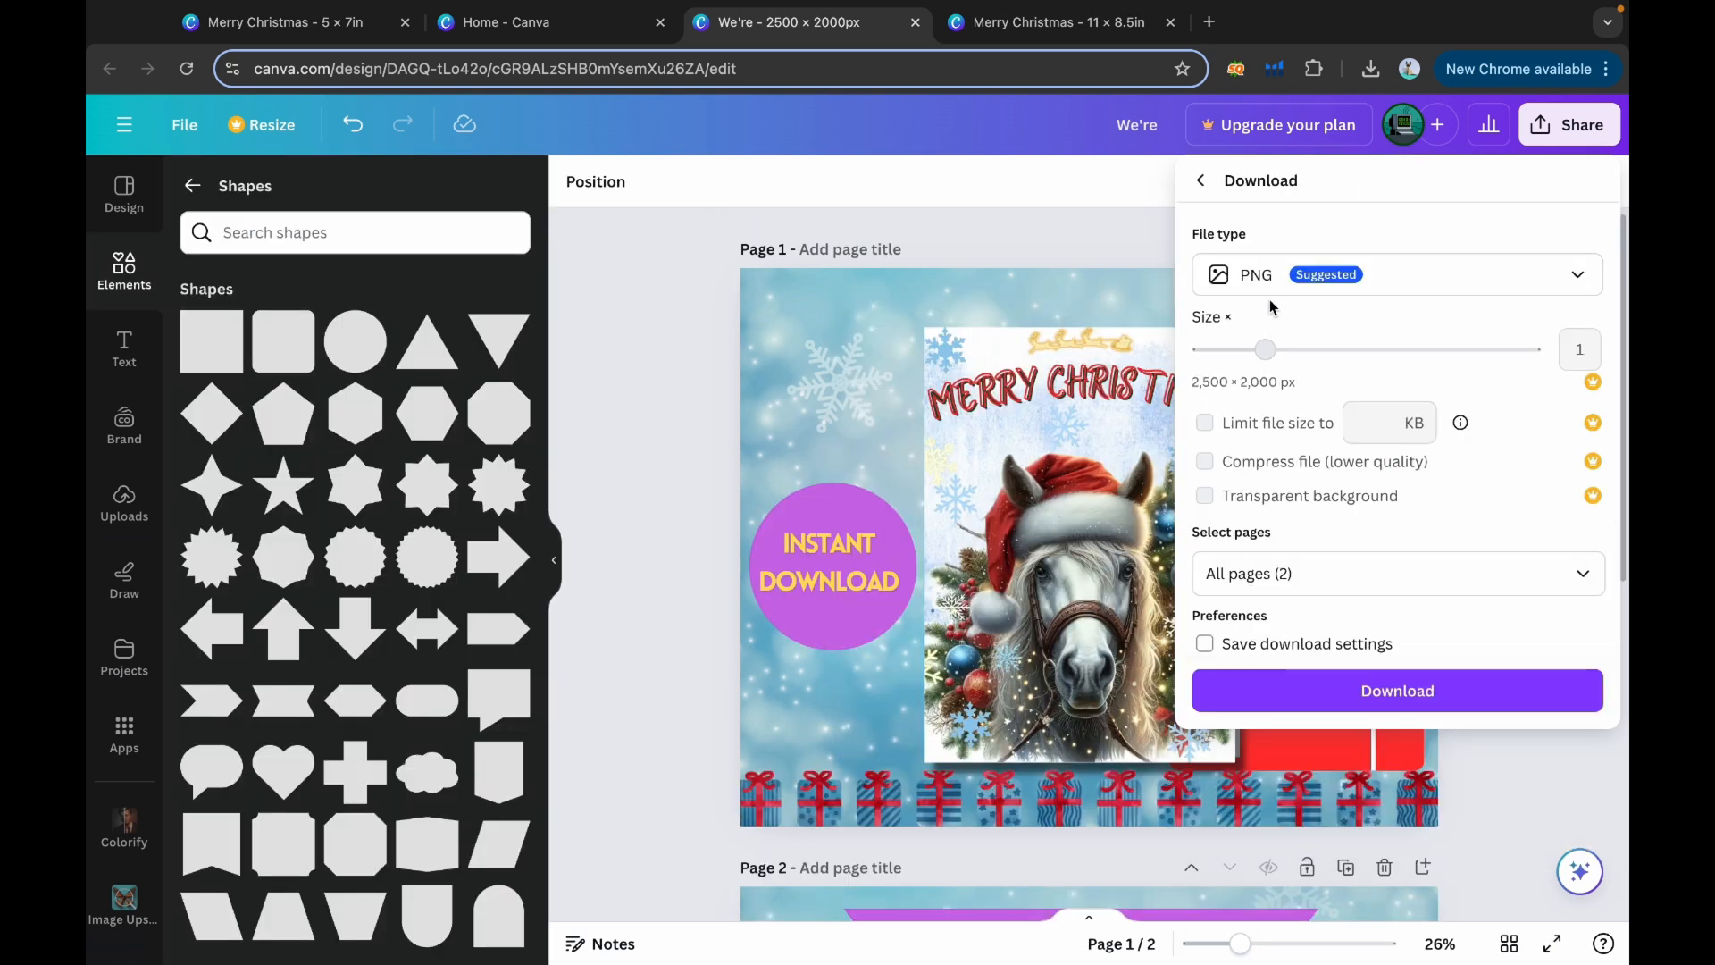
Choose a different file type for downloading both listing image pages
click(1259, 274)
click(1270, 346)
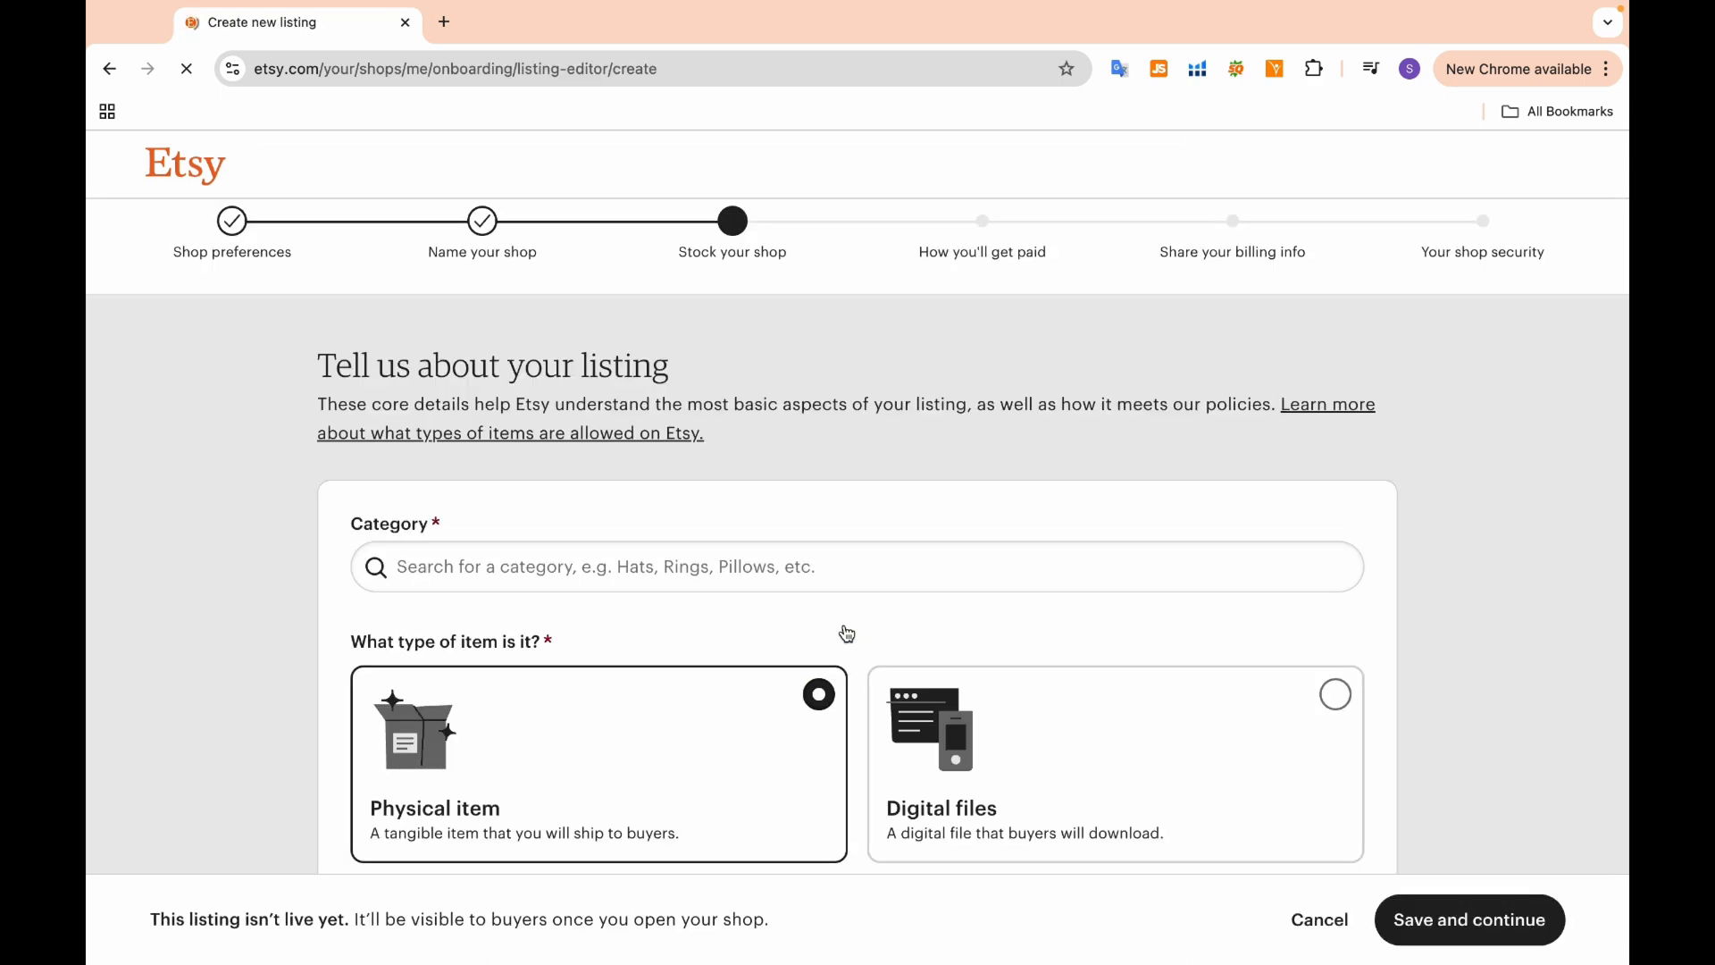
Switch to the new Etsy listing form and set the category to Digital Prints under Art & Collectibles
scroll(847, 635, down, 4)
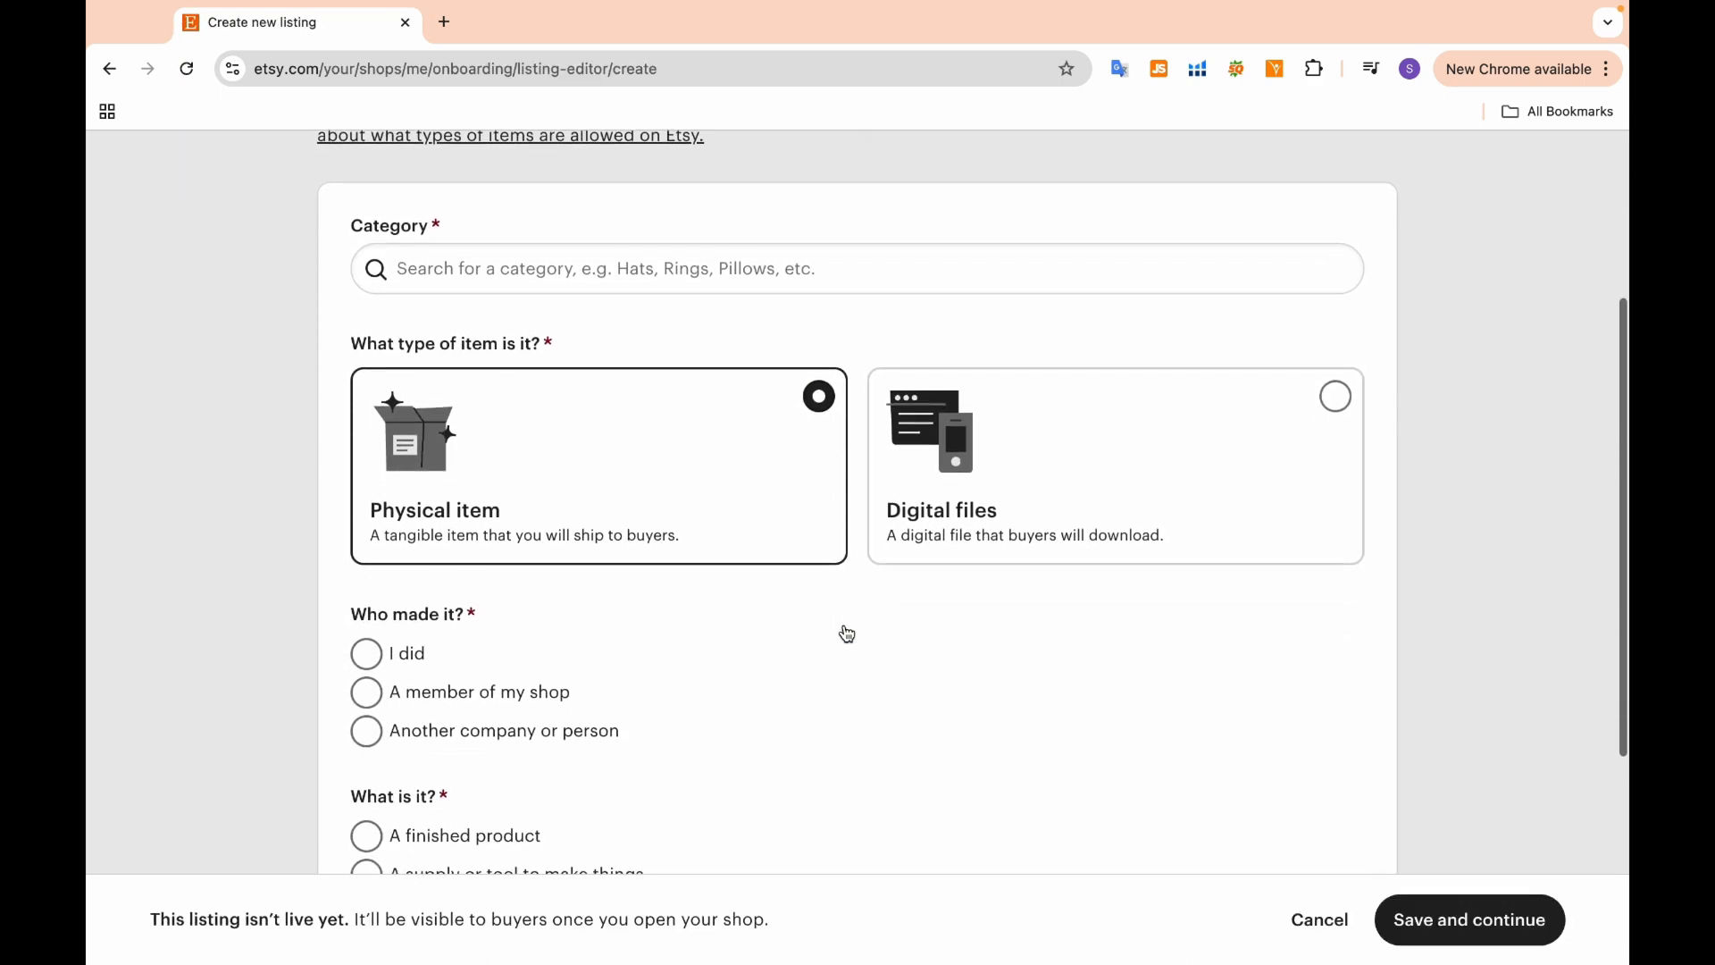
click(782, 264)
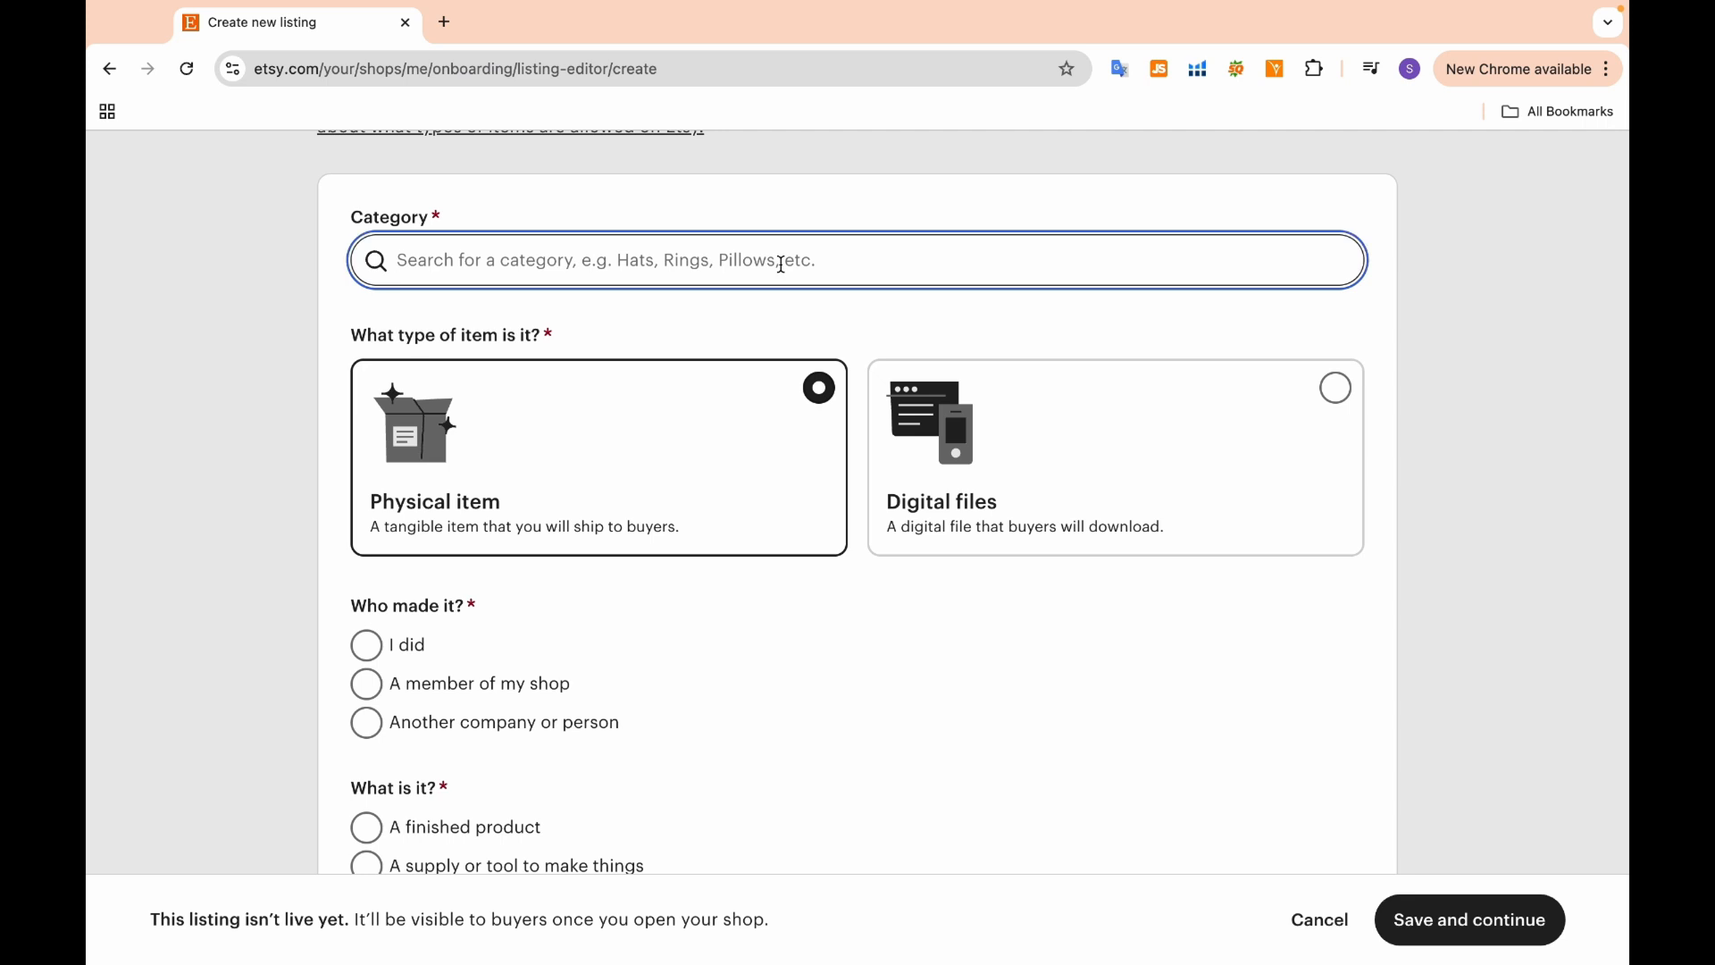
text(Digital Prints)
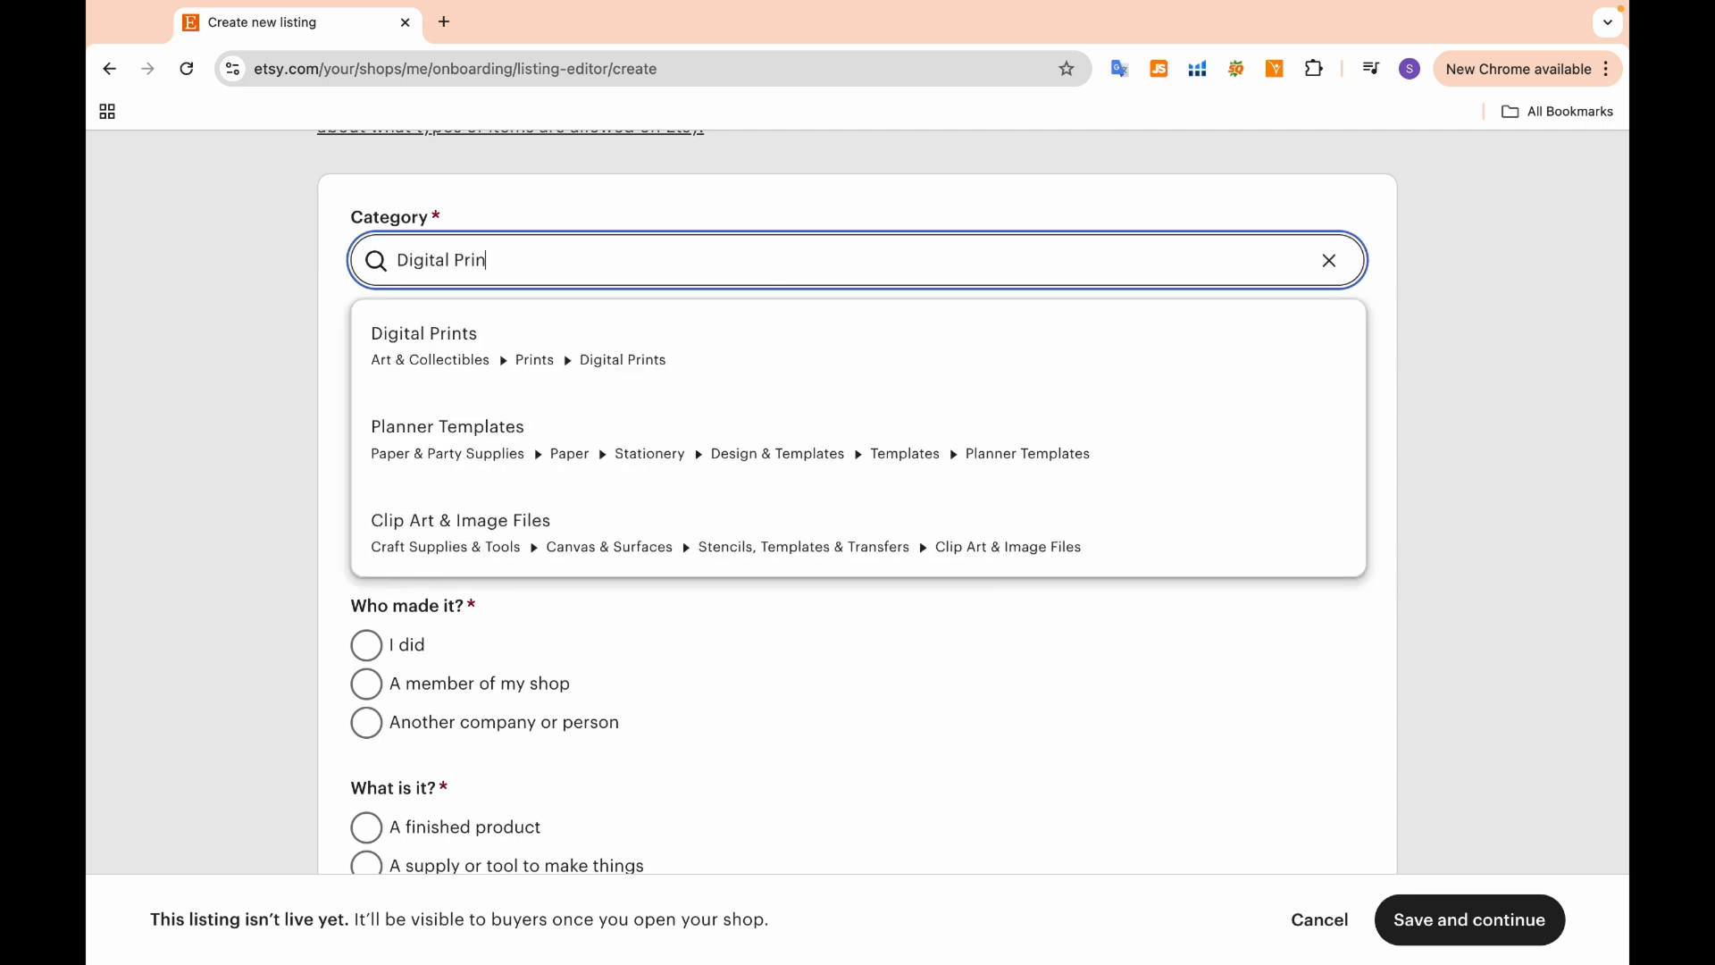
key(Return)
scroll(758, 611, down, 2)
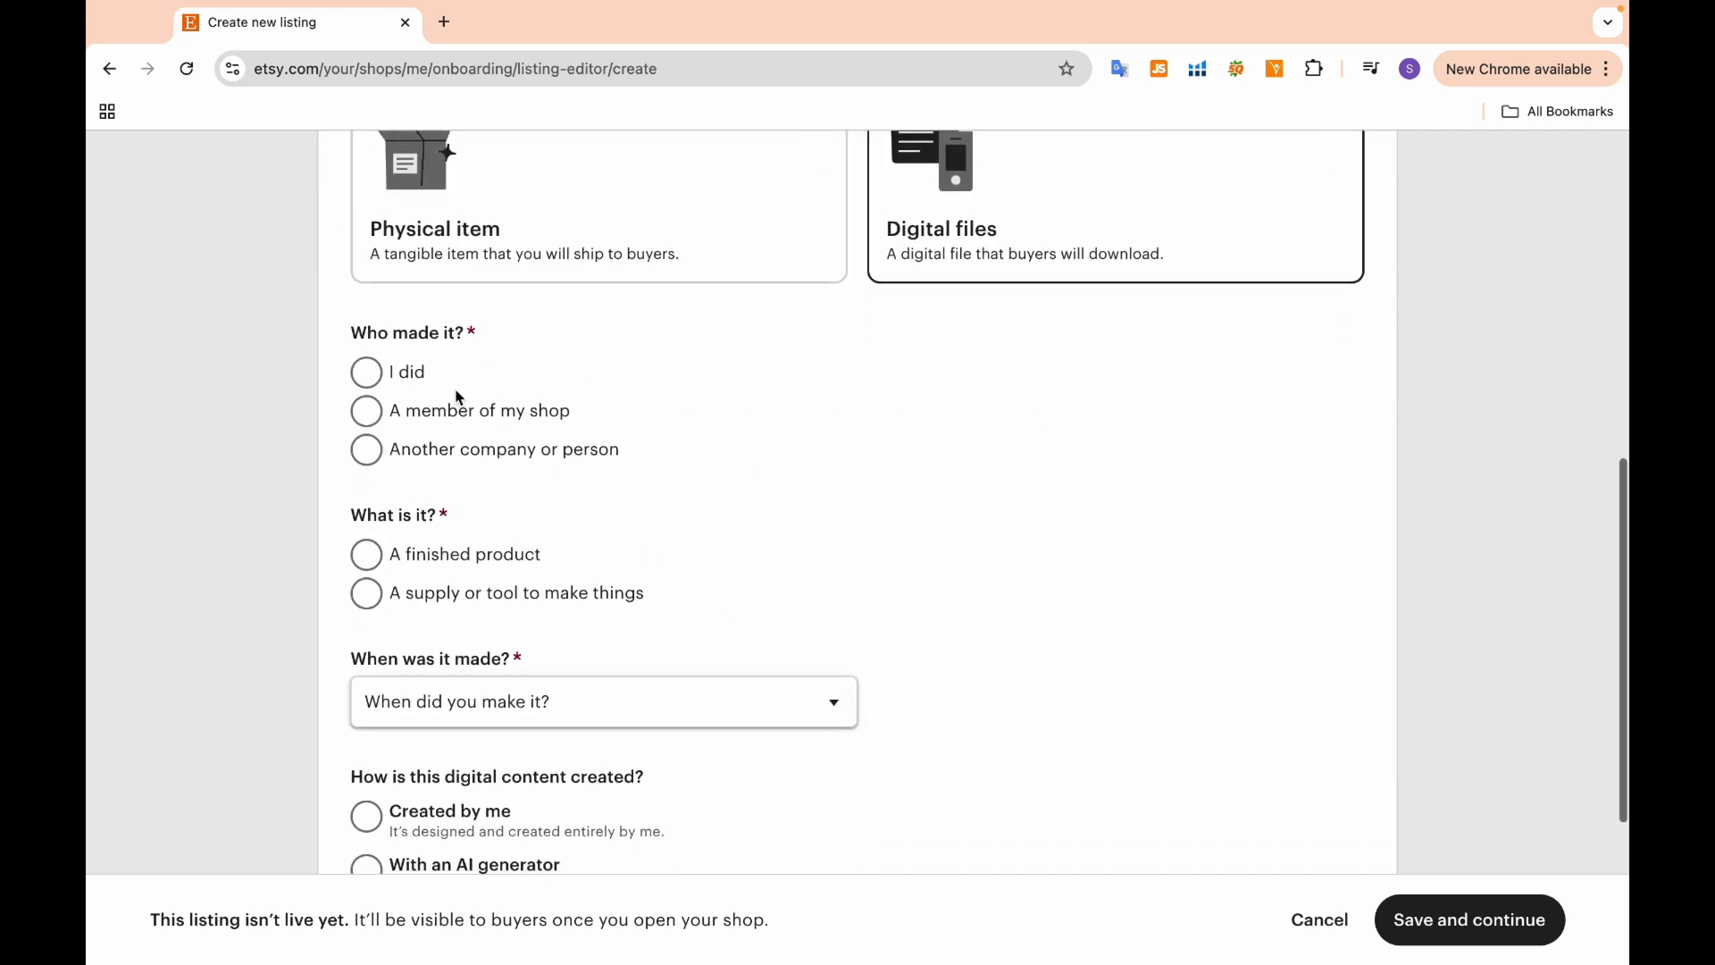
scroll(685, 509, down, 2)
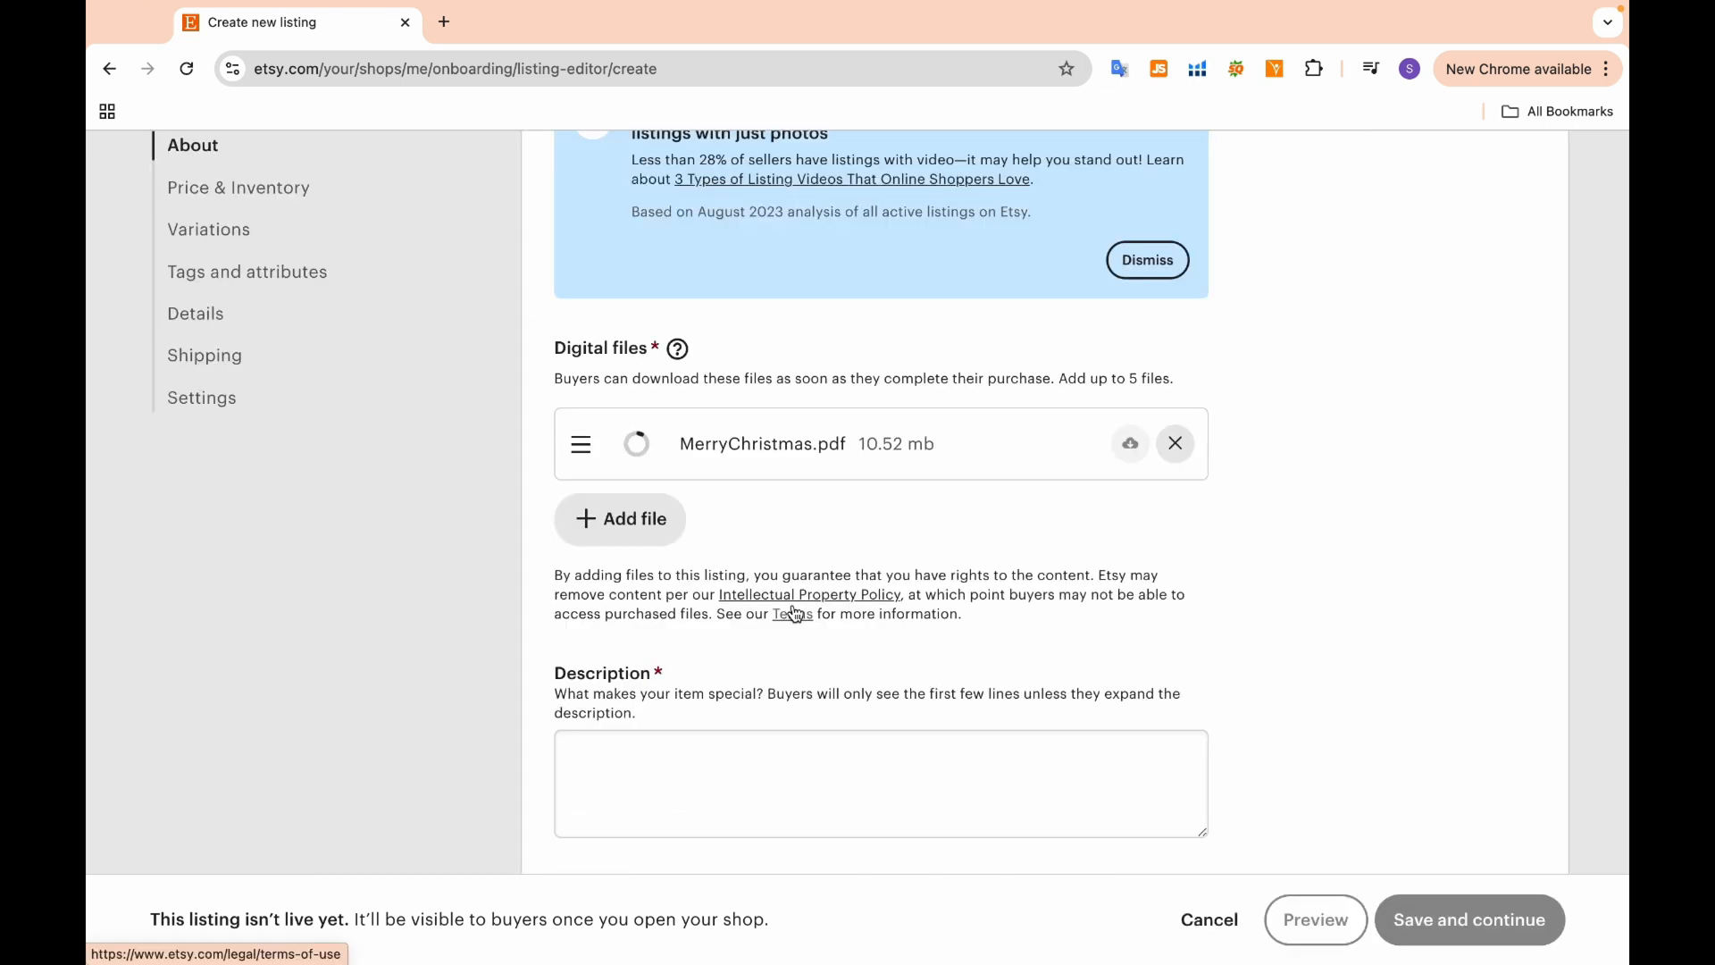
Read the full item description of the Horse Happy Holidays Card listing and return to the new listing's digital files and description section
scroll(794, 607, down, 3)
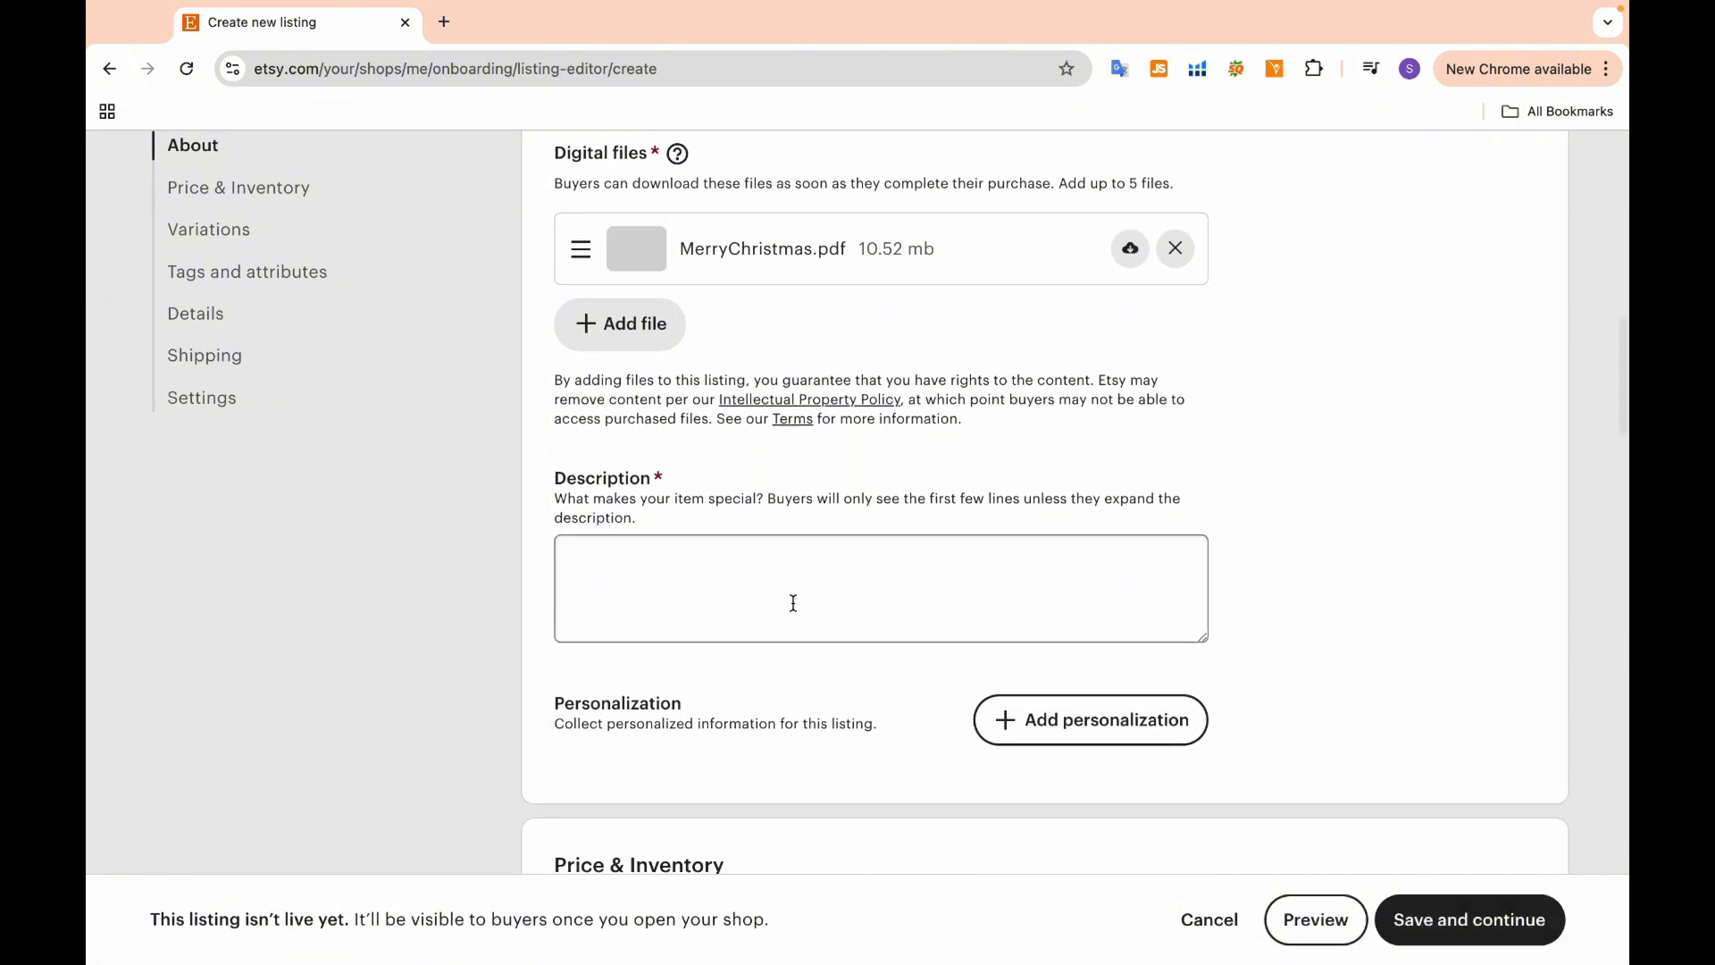
key(ctrl+Right)
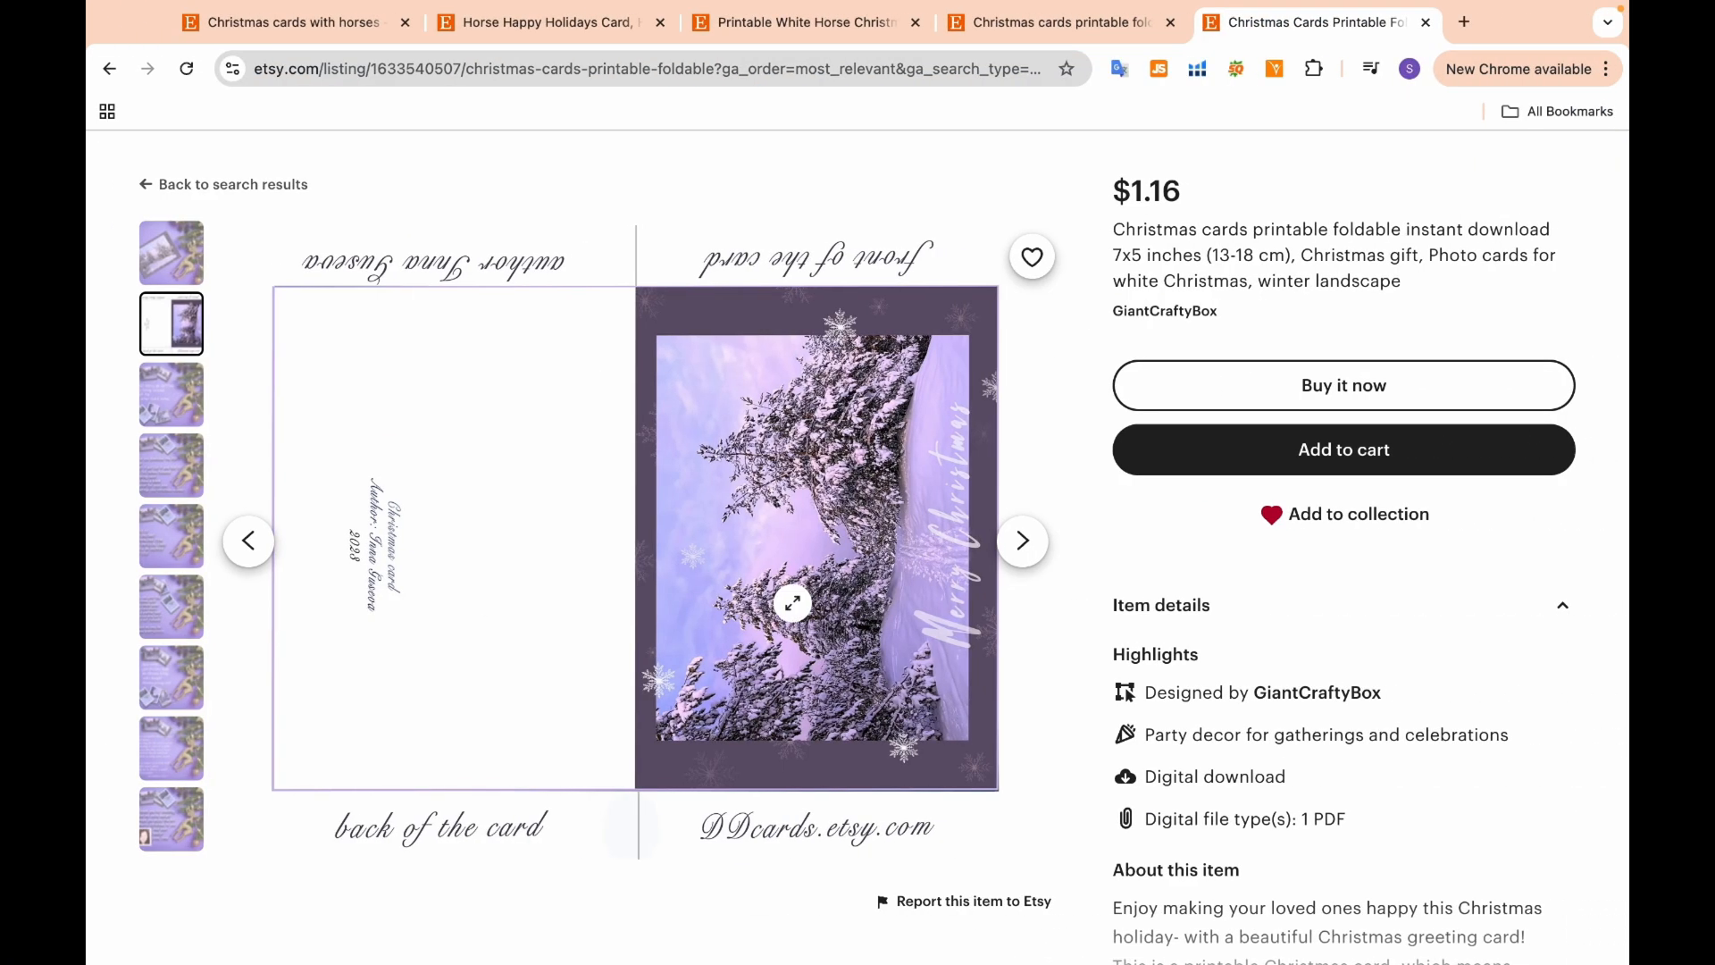
click(494, 27)
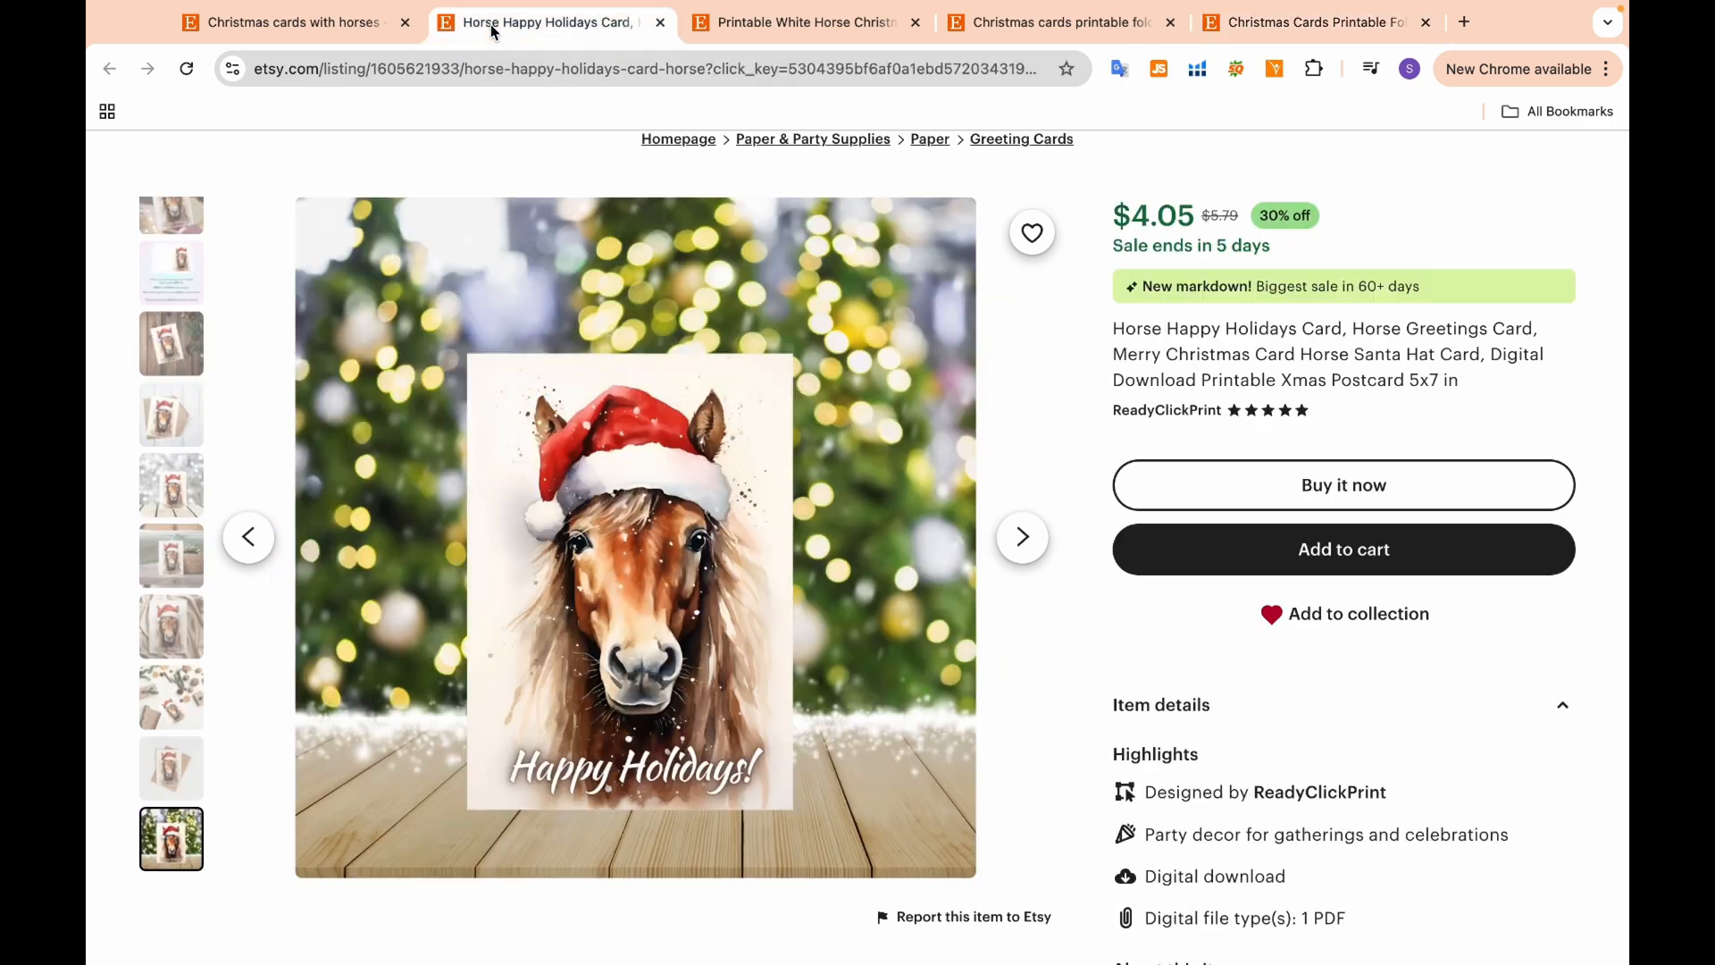
scroll(1237, 676, down, 1)
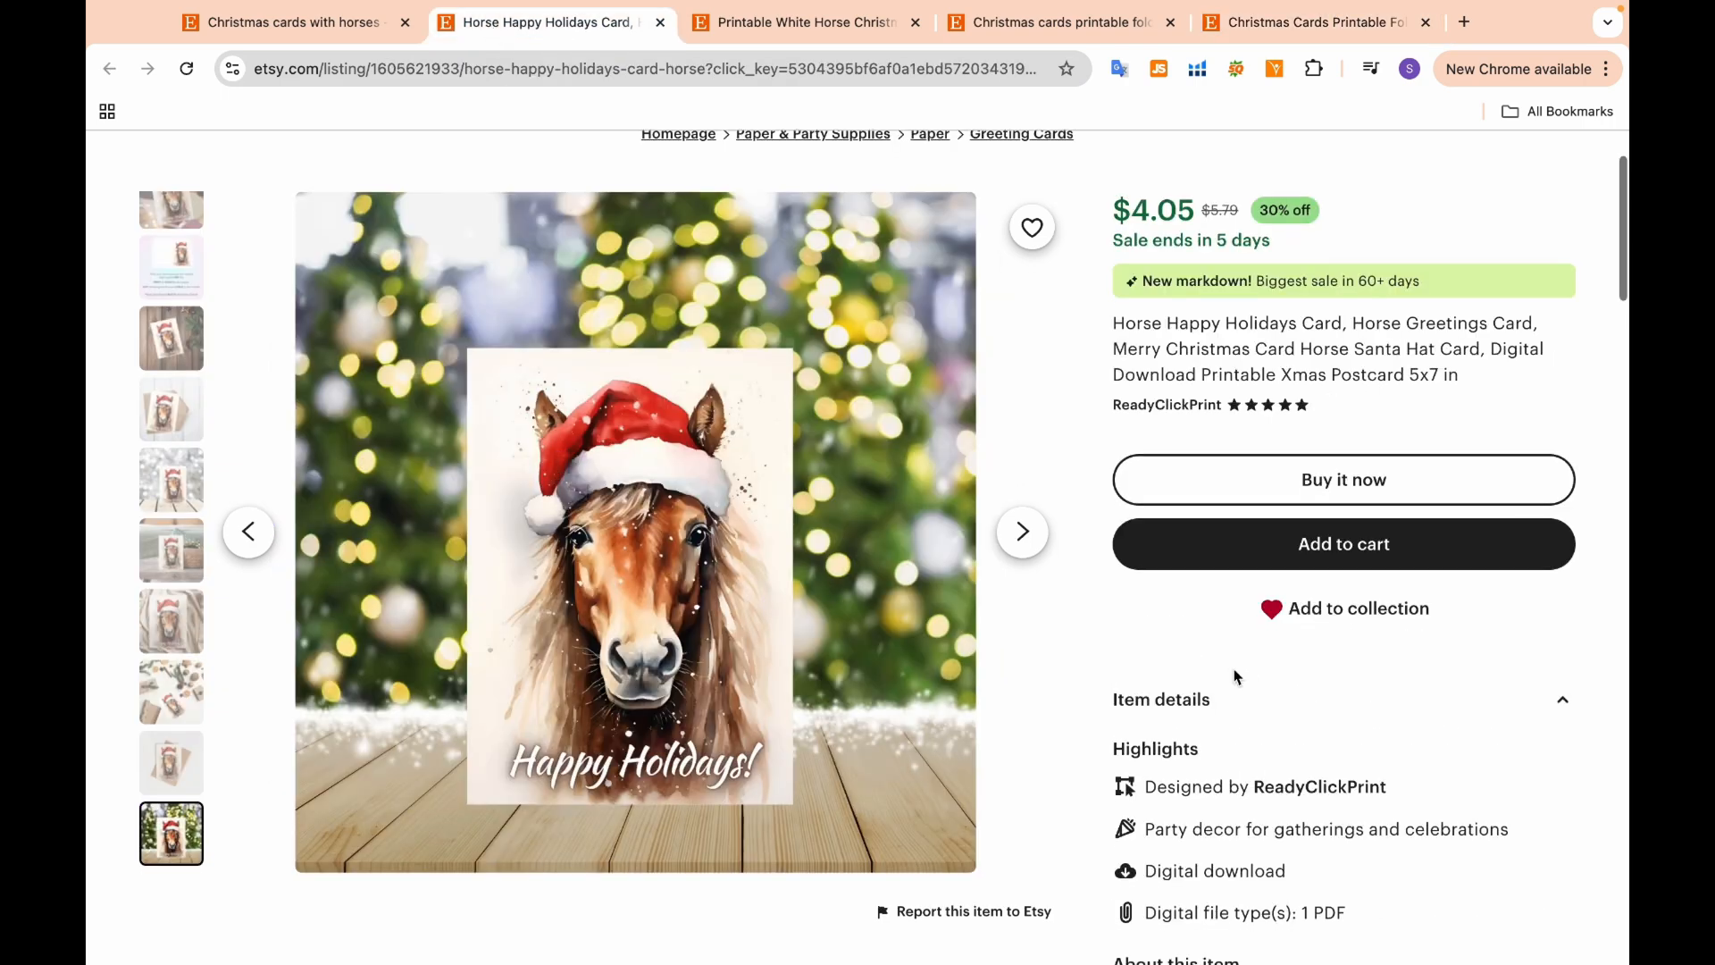
scroll(1418, 398, down, 8)
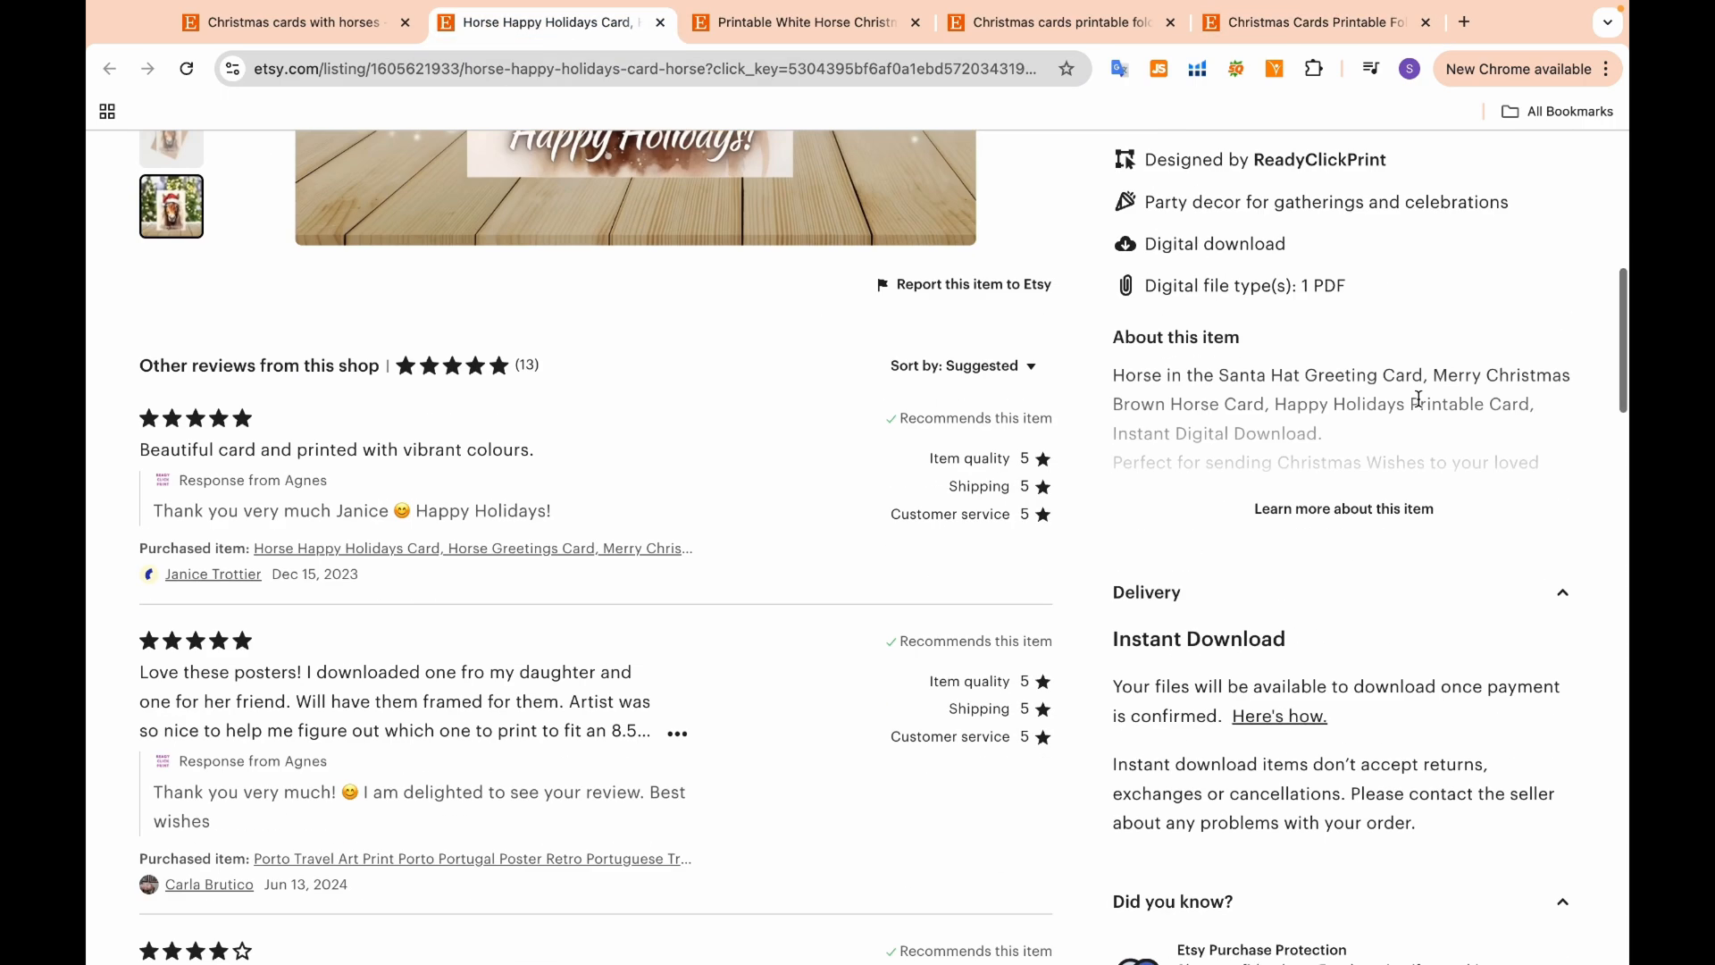
click(1359, 510)
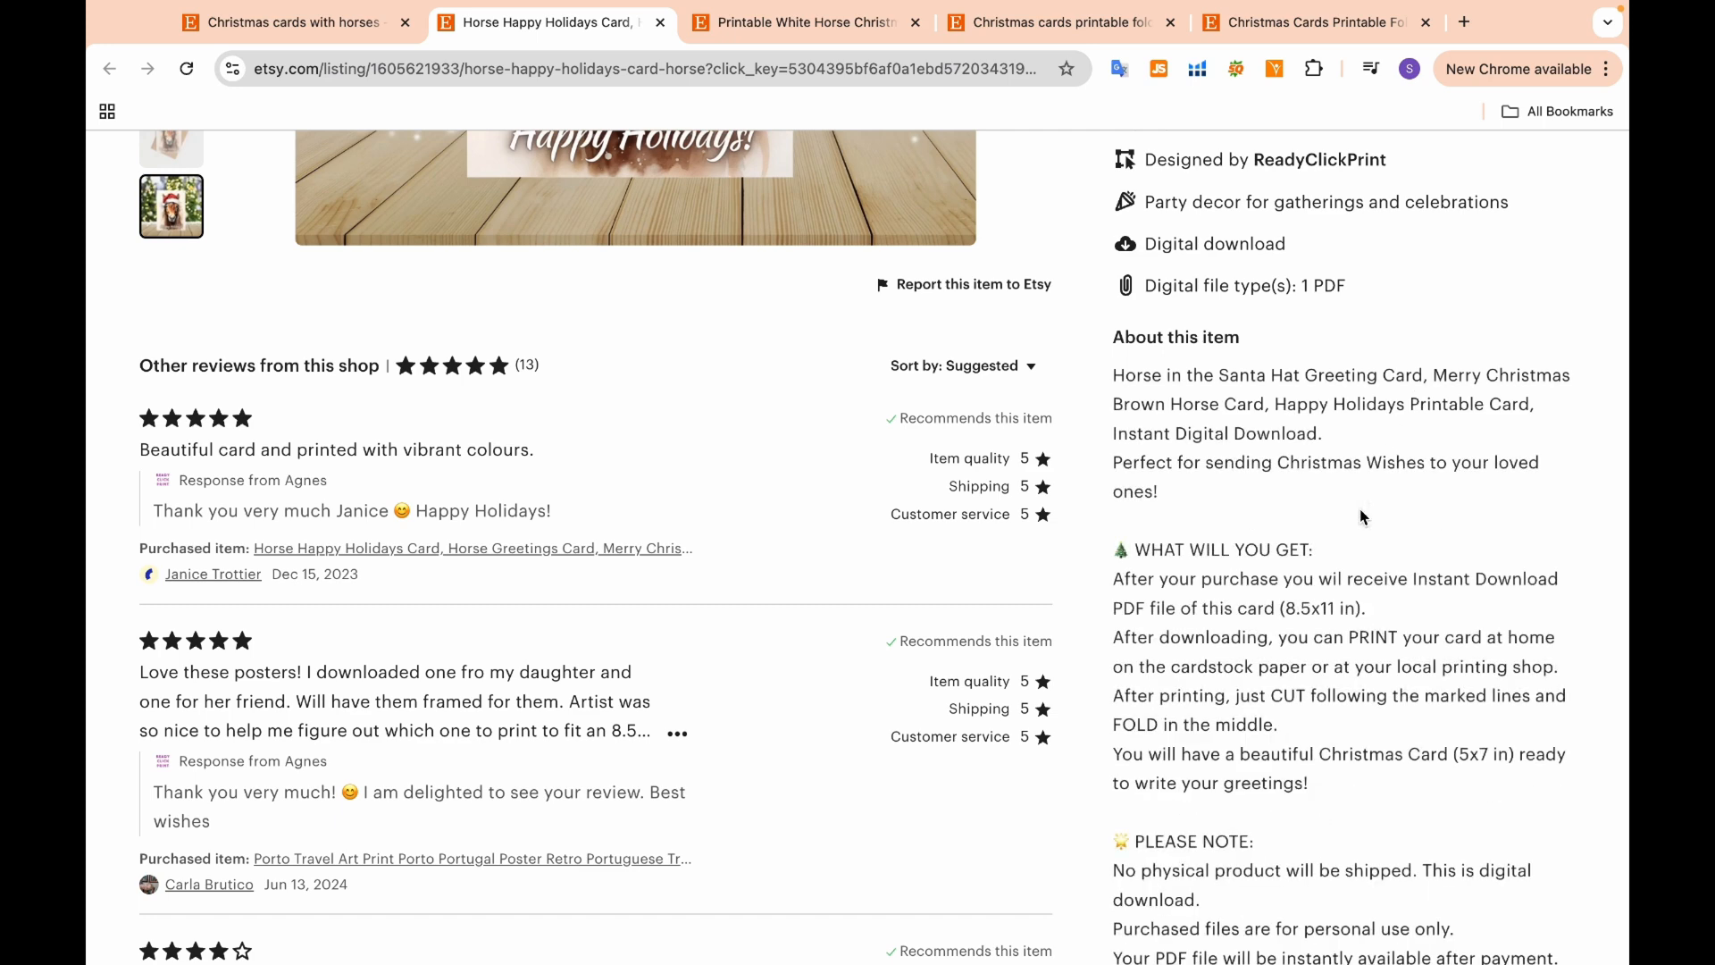
scroll(1364, 517, up, 2)
key(ctrl+Left)
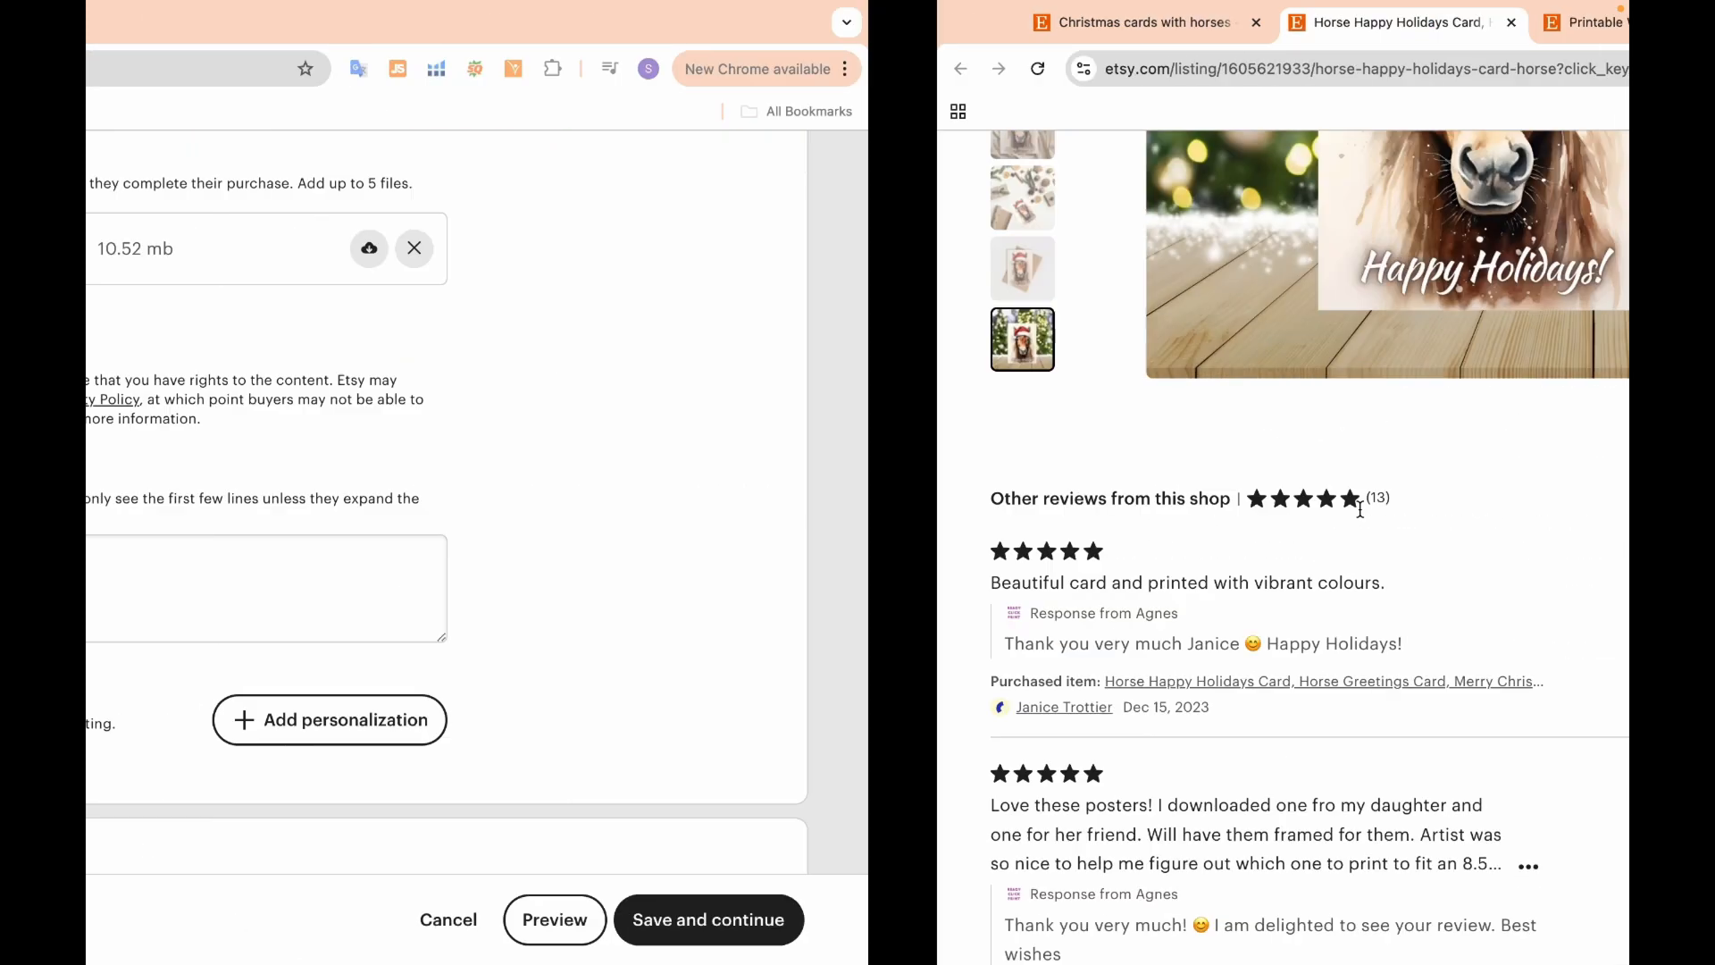
scroll(1331, 518, up, 7)
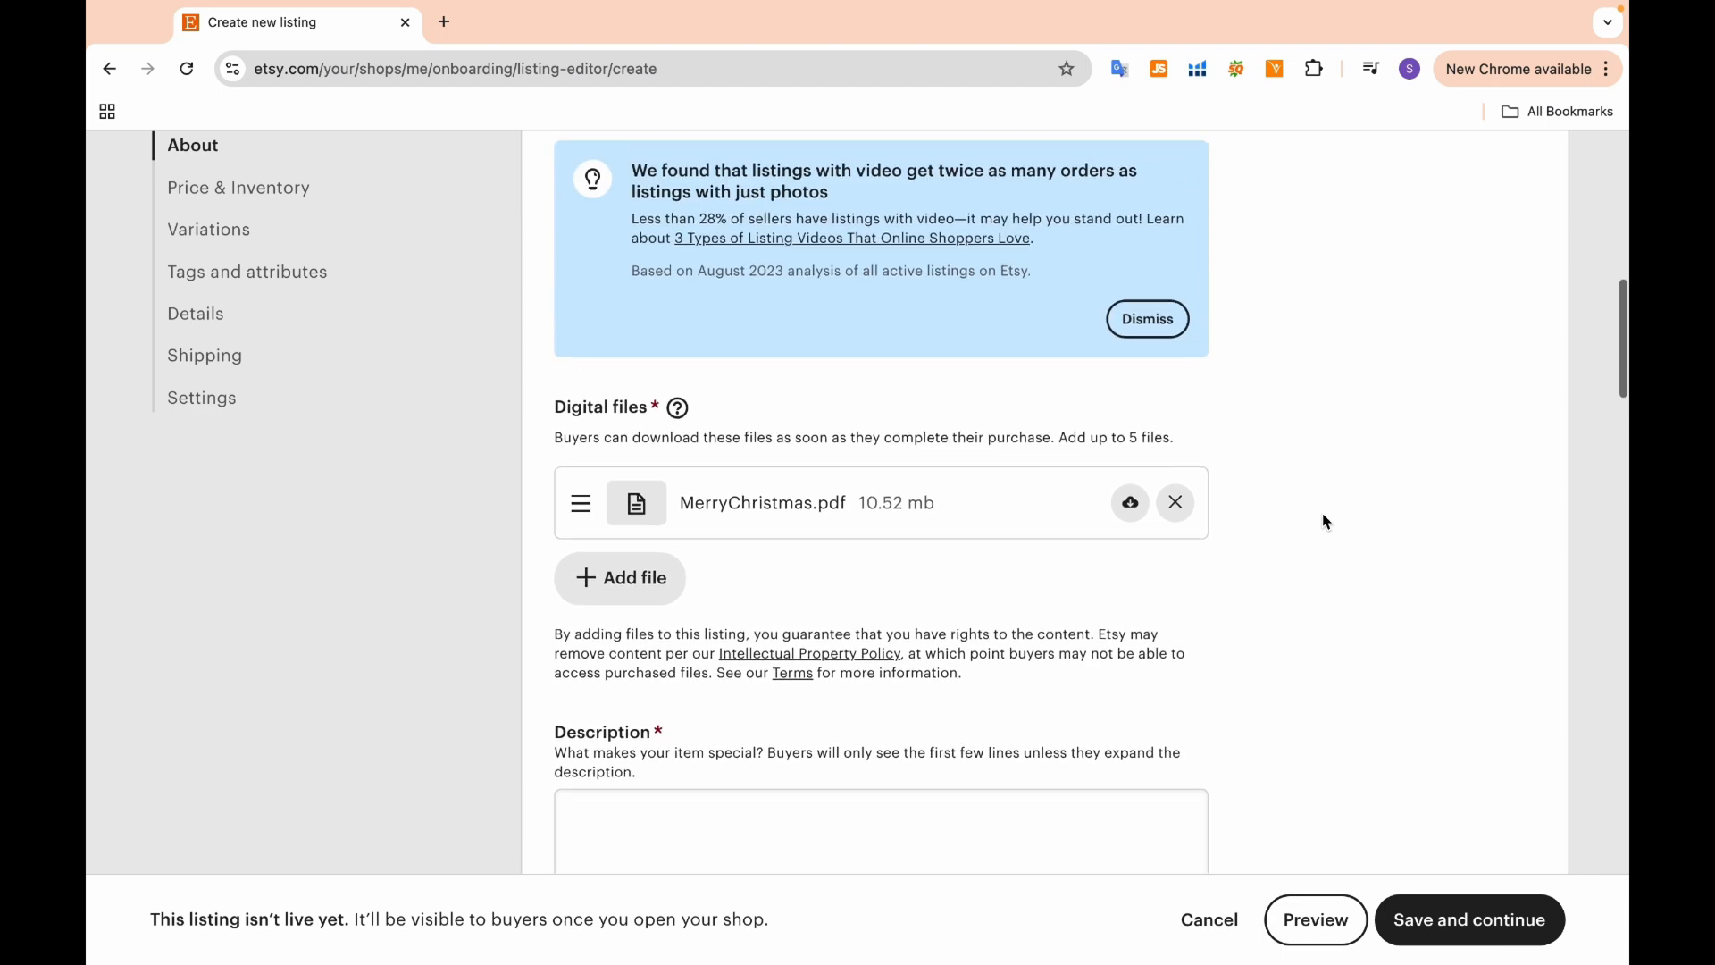
Switch to ChatGPT and request an Etsy title for the wintery watercolor horse Merry Christmas card, quoting the Horse Happy Holidays Card title as an example
scroll(1323, 521, up, 3)
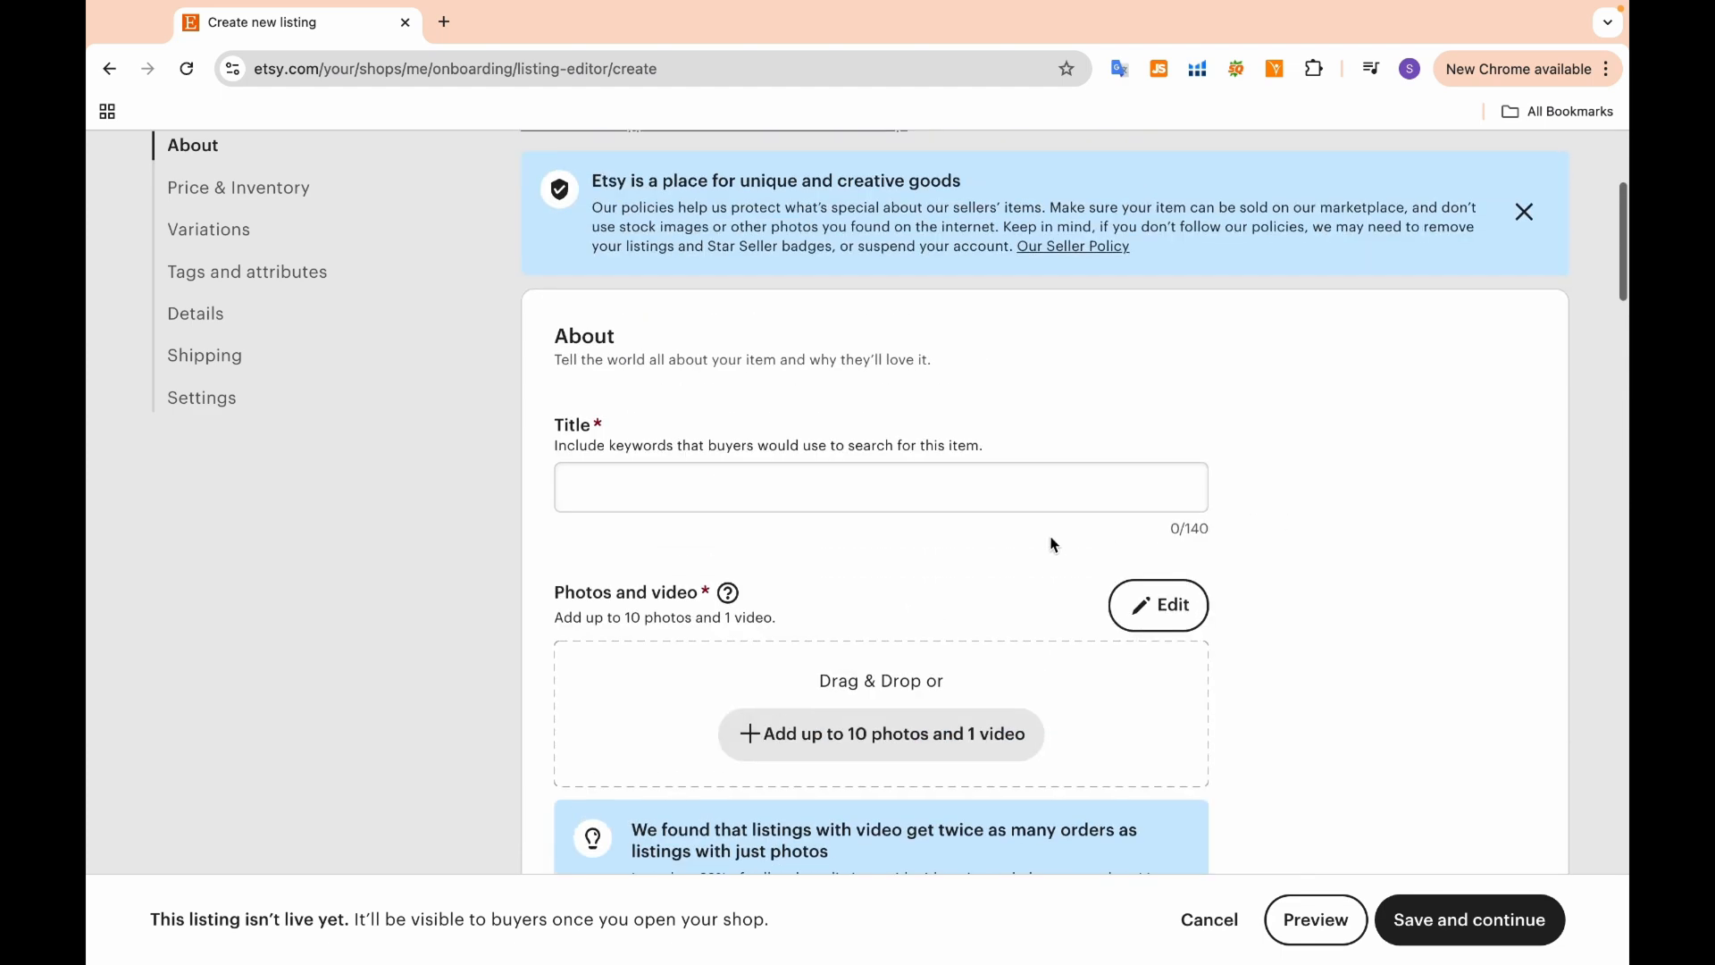
click(1046, 497)
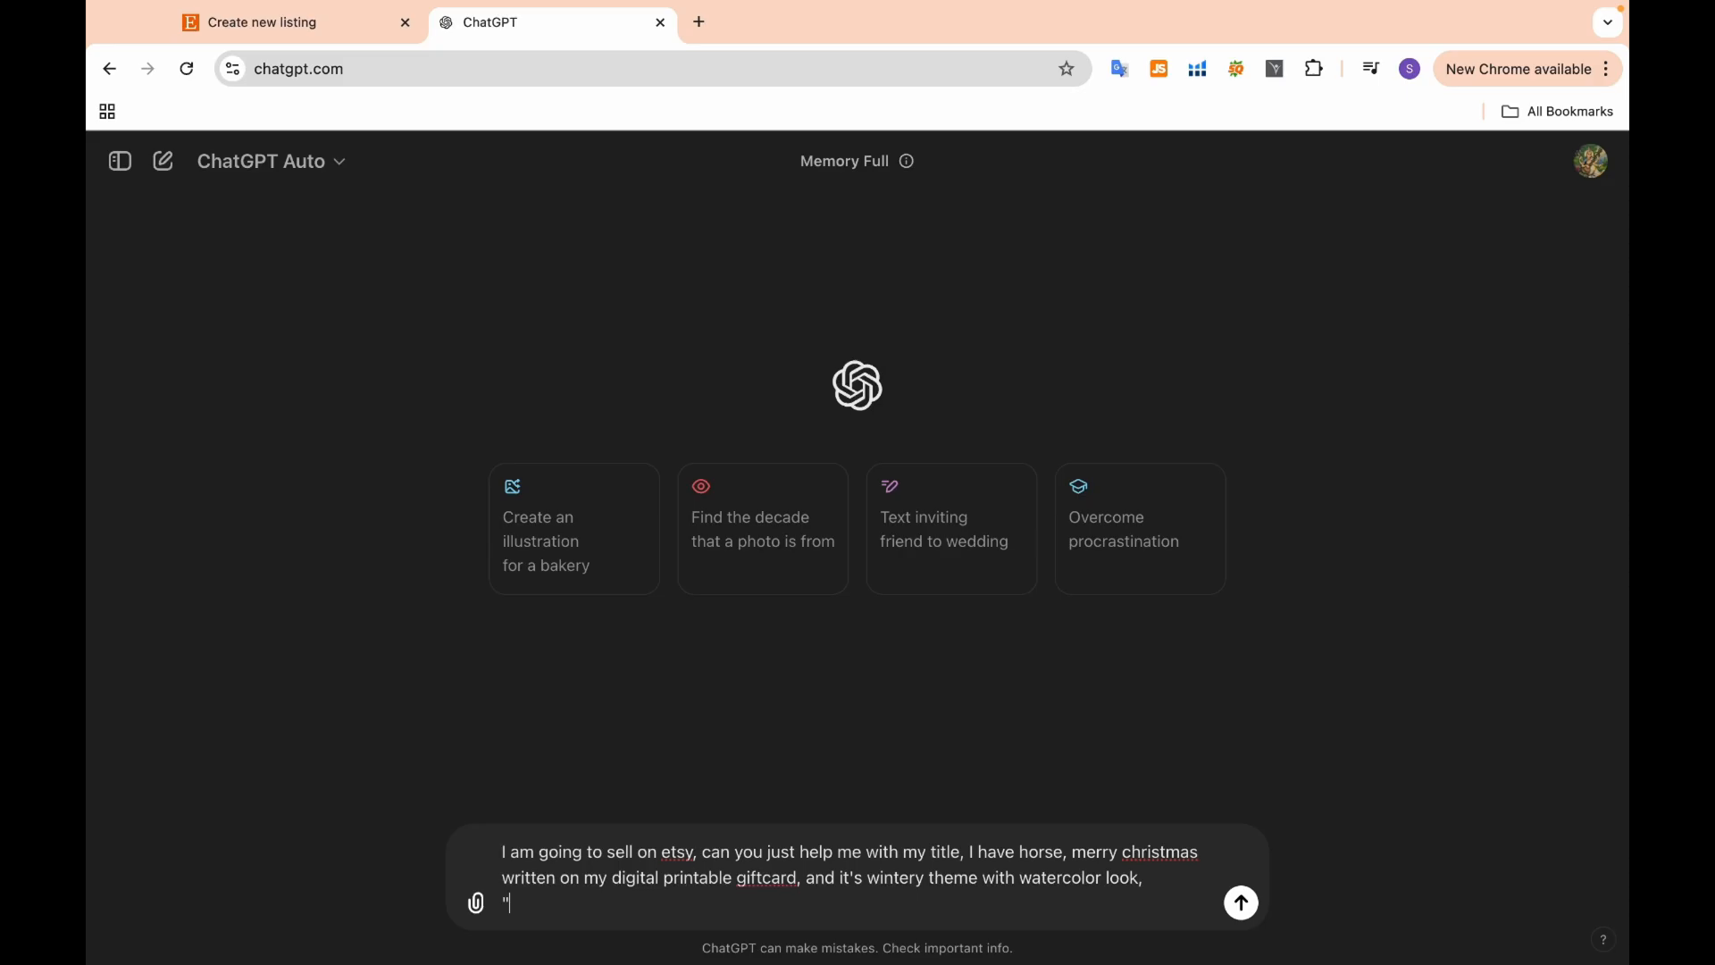
text(Horse Happy Holidays Card, Horse Greetings Card, Merry Christmas Card Horse Santa Hat Card, Digital Download Printable Xmas Postcard 5x7 in)
text(")
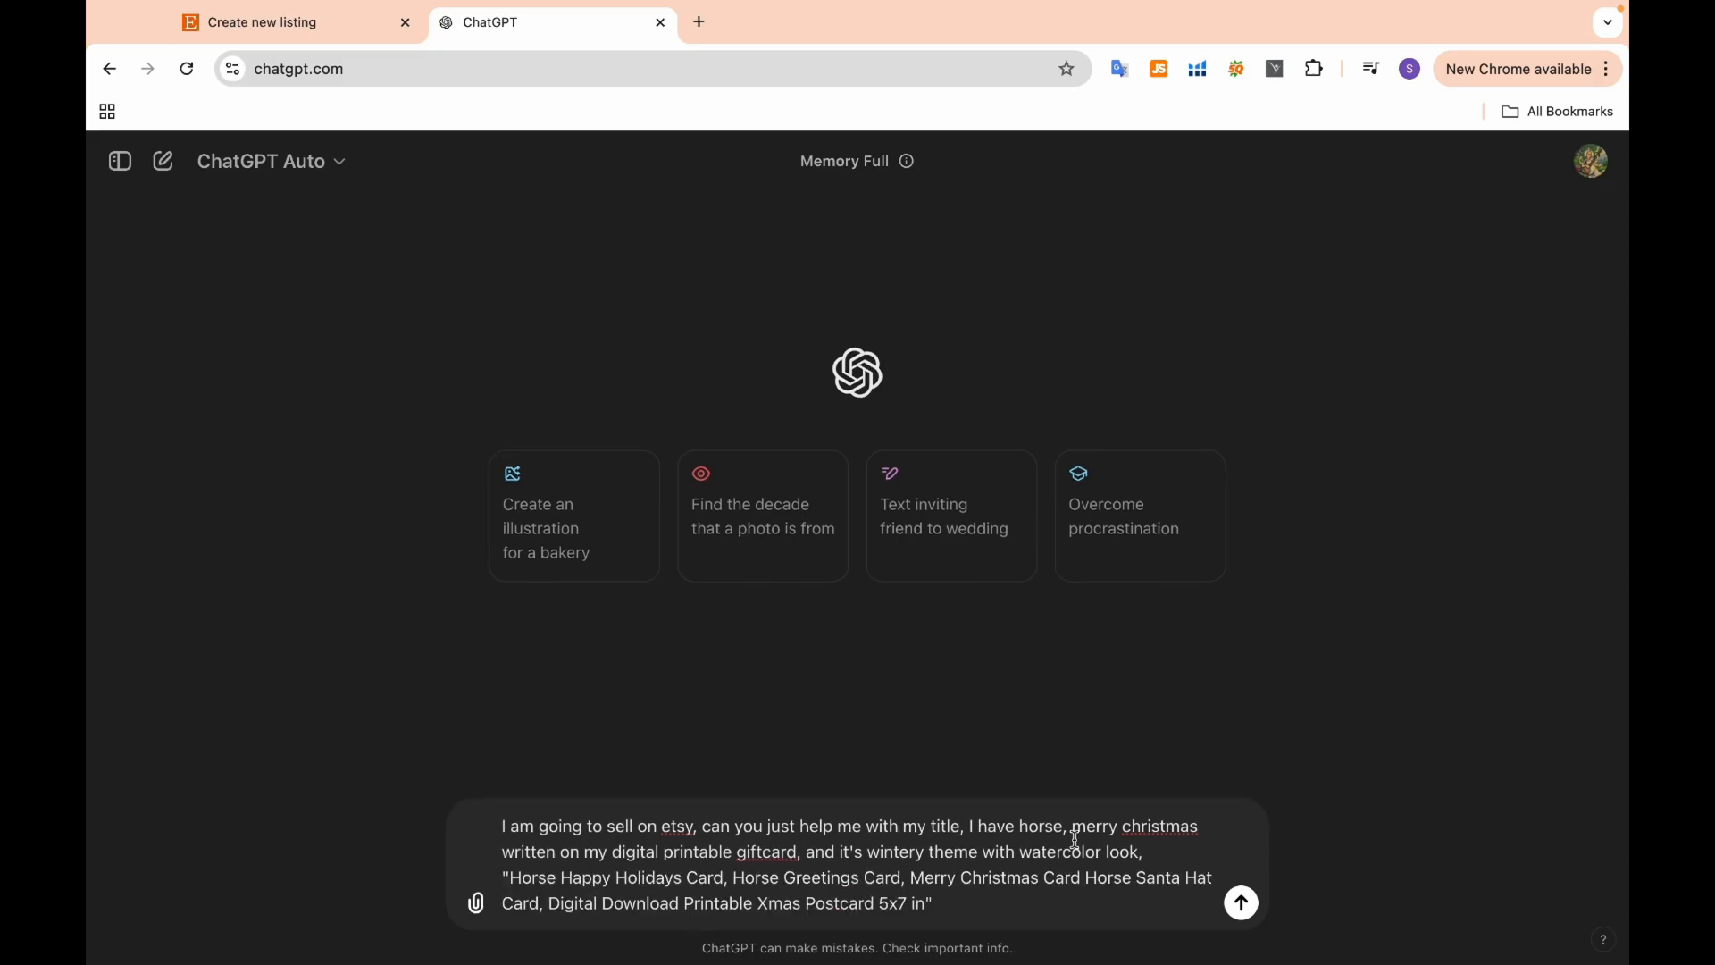
text(here is an example)
key(Return)
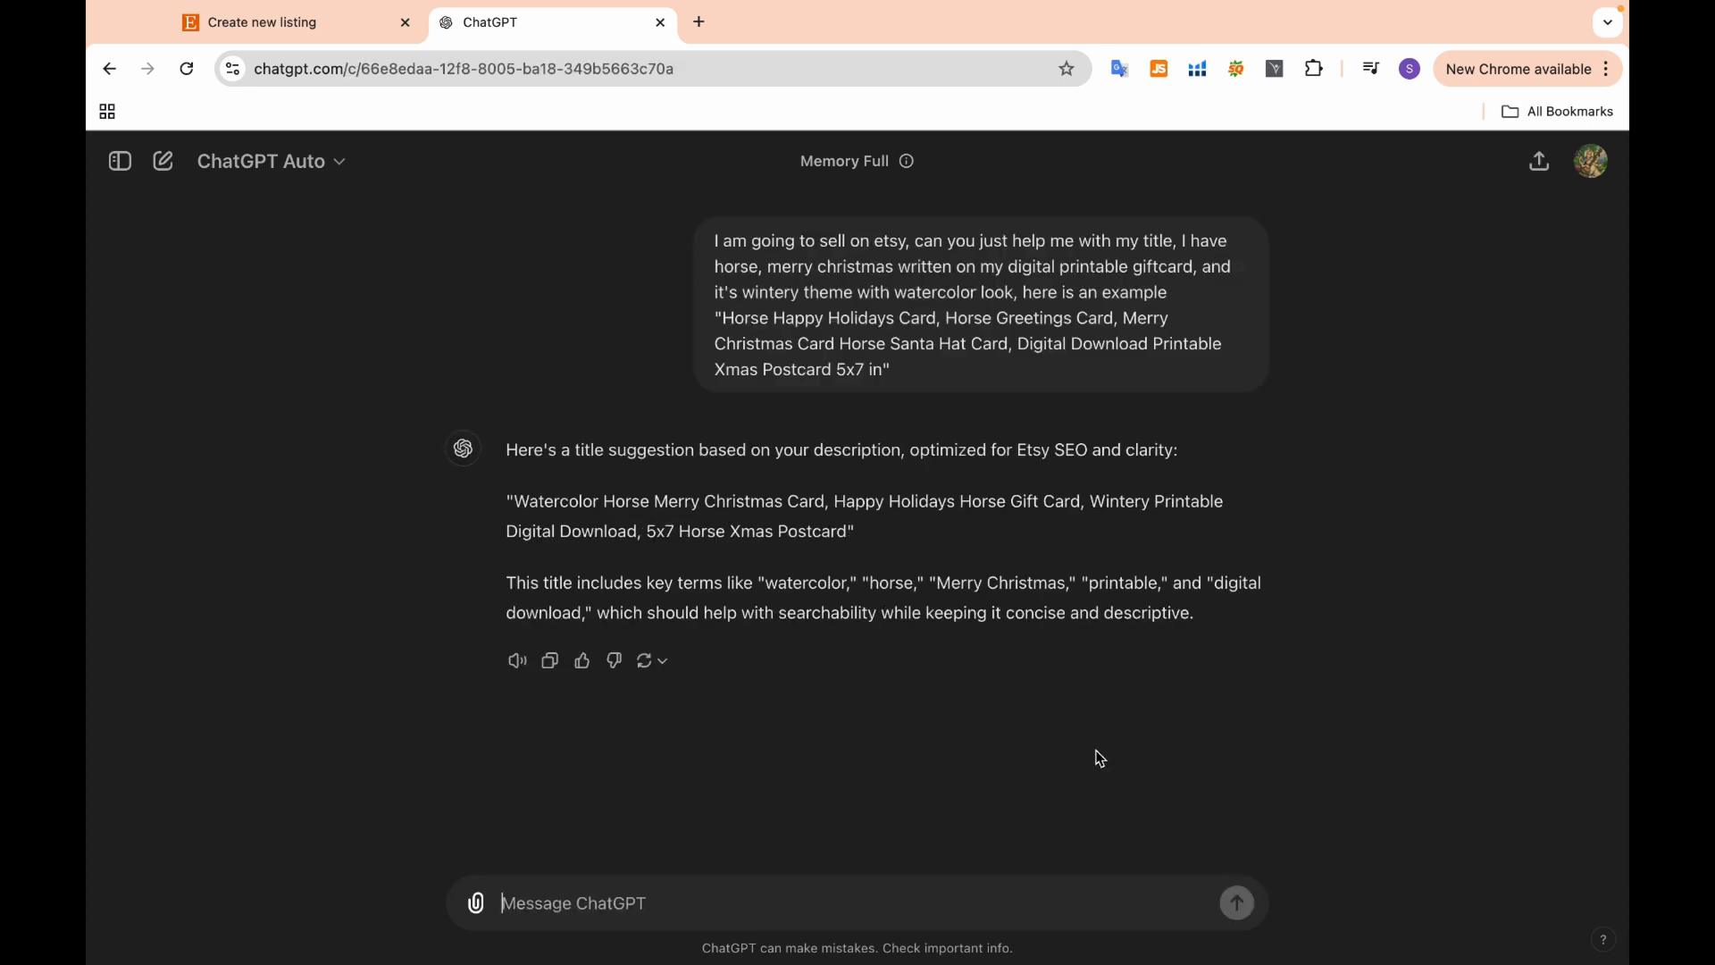
Return to Etsy and title the listing "Horse Merry Christmas Card, Horse Gift Card, Wintery Instant Digital Download Print at Home, Watercolor Santa Hat 5x7 Postcard, snowflakes"
drag(515, 501, 833, 554)
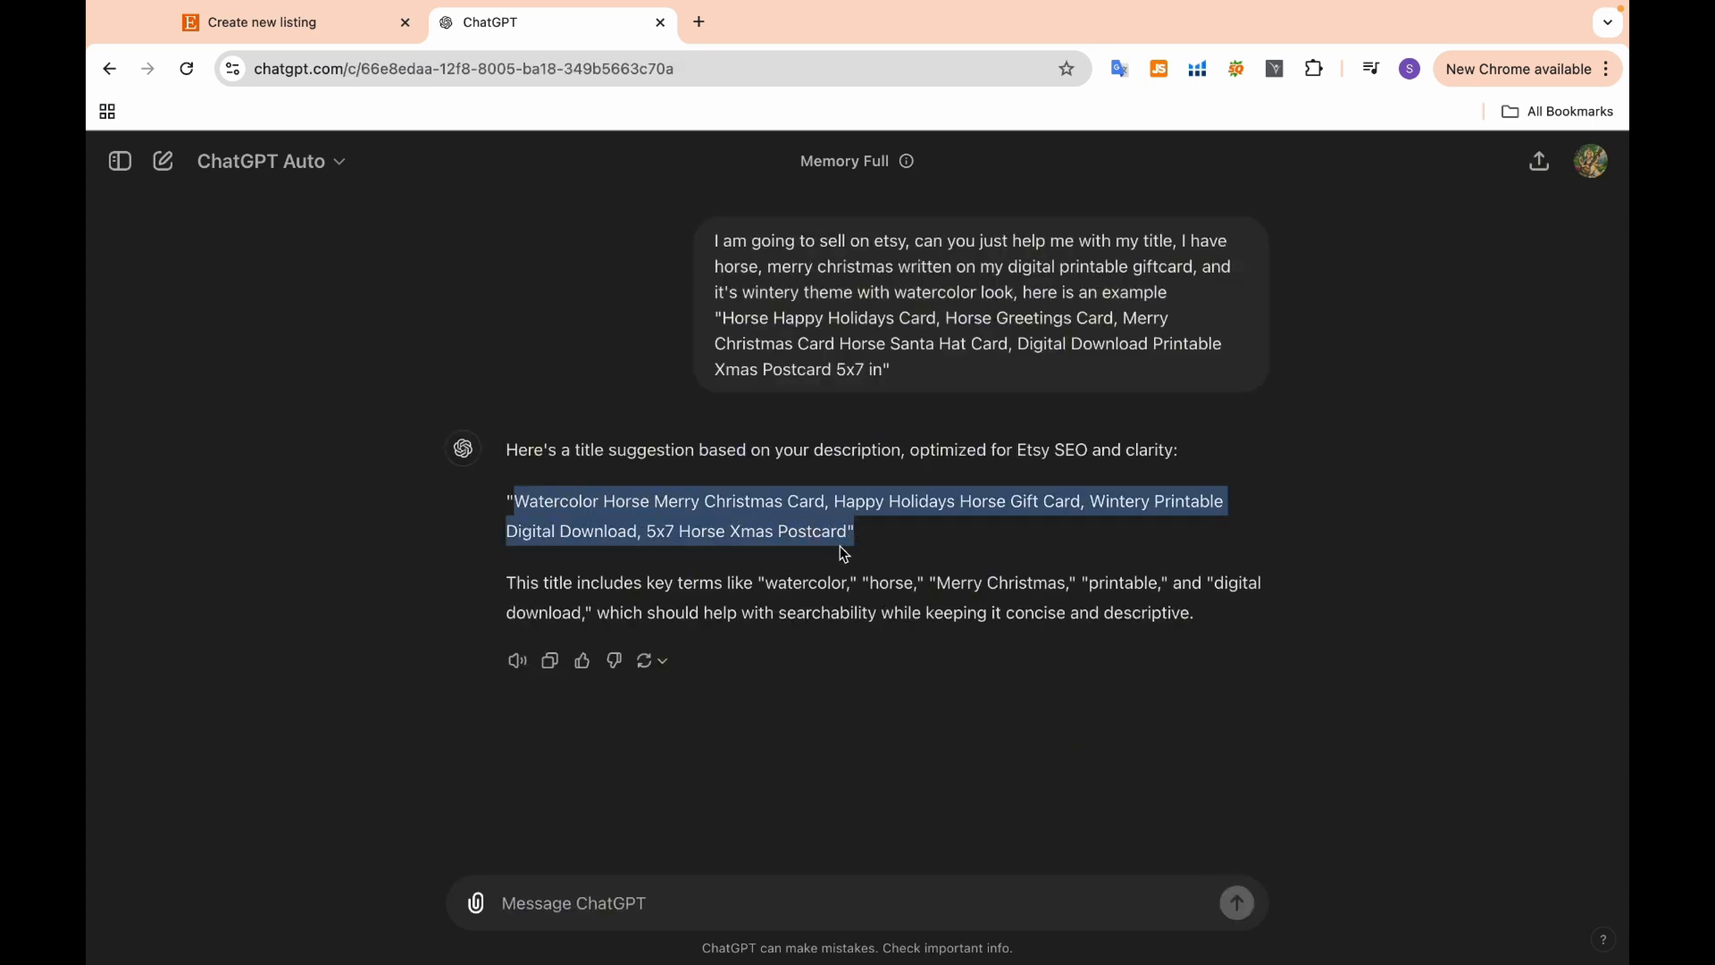
click(837, 539)
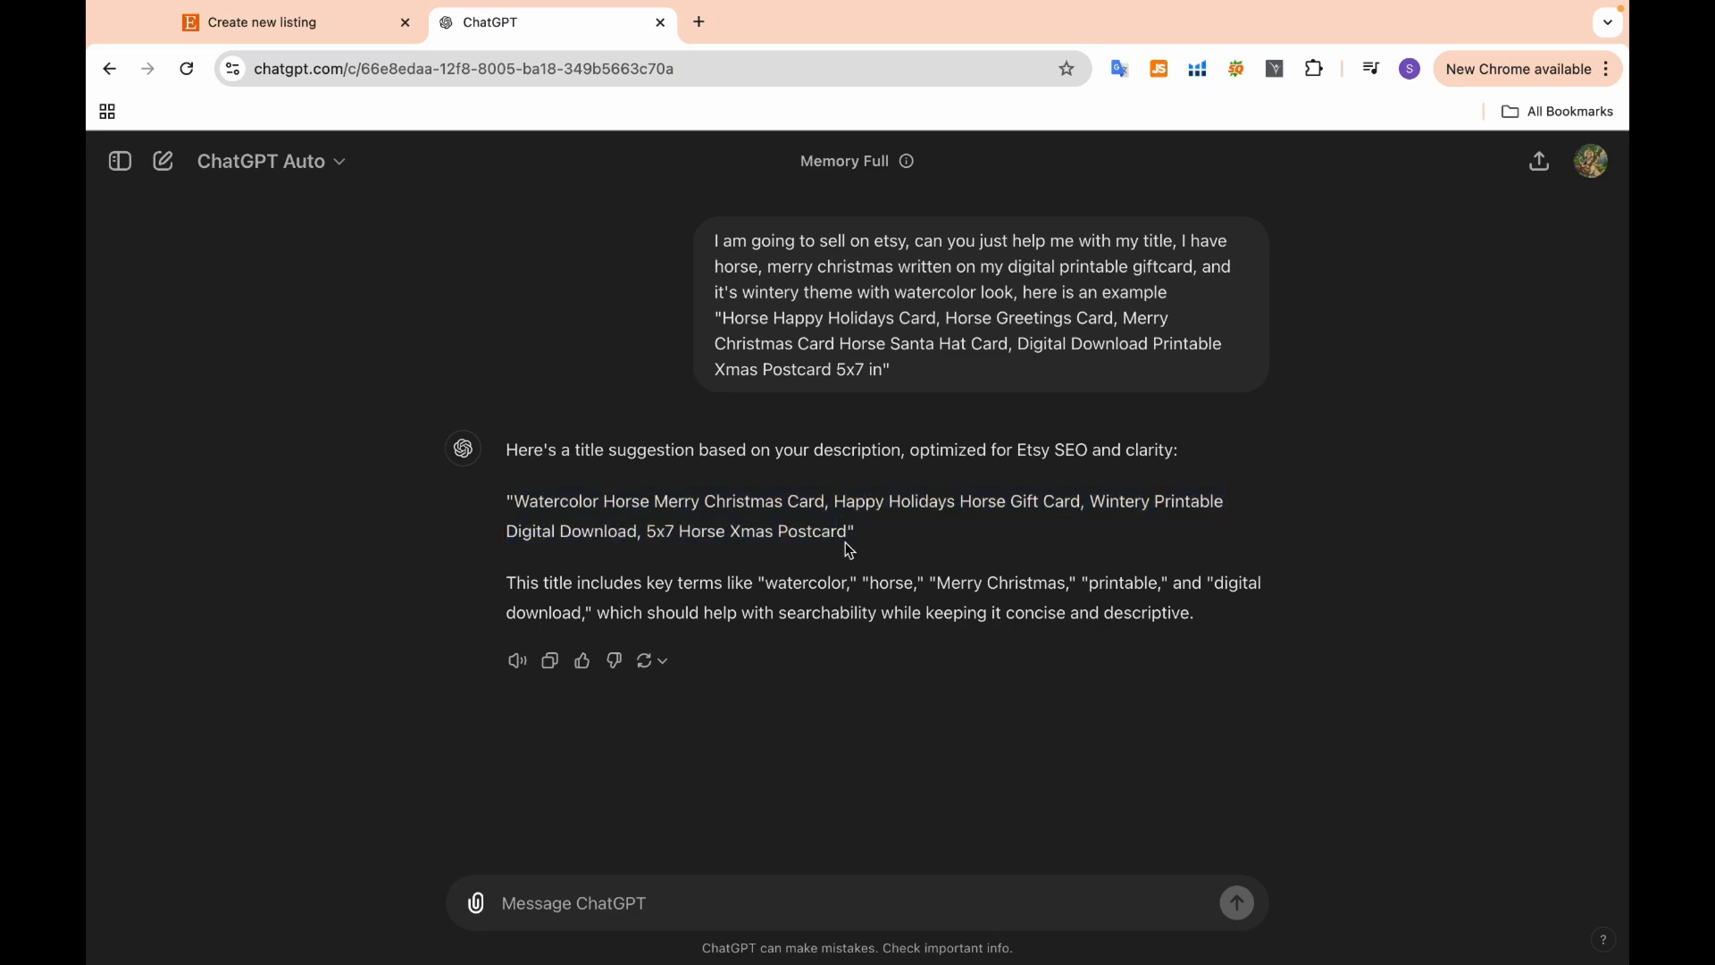
key(ctrl+shift+Tab)
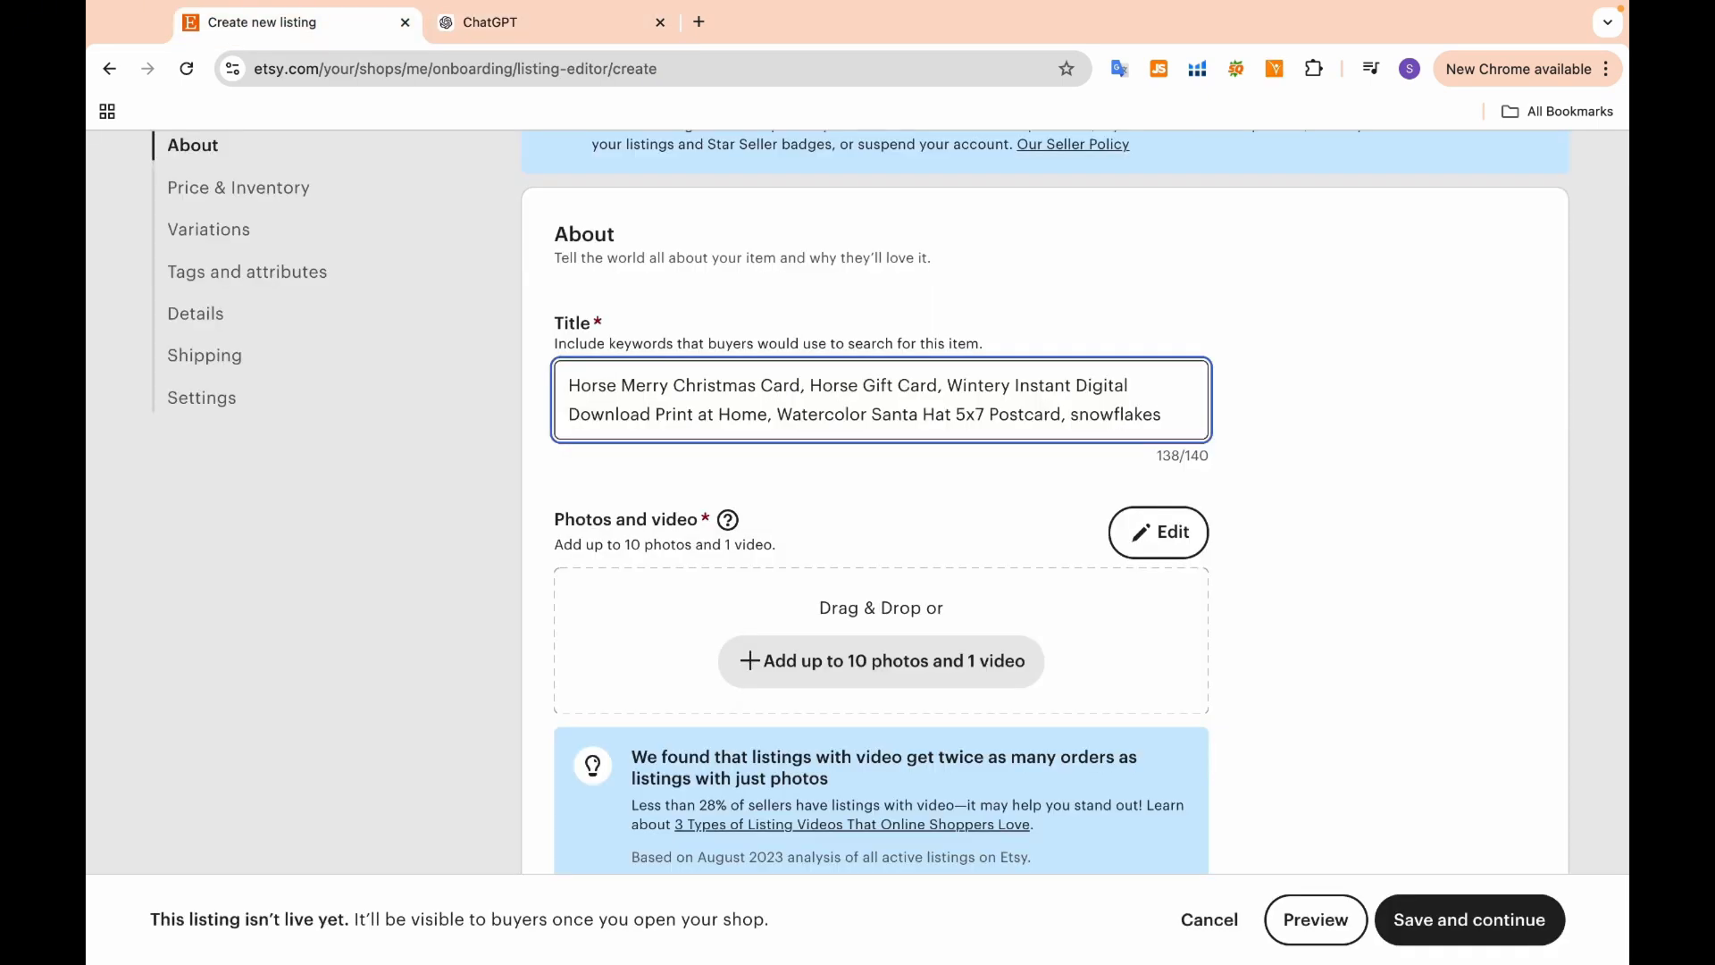
Add the two card images to the listing's photos and crop the primary photo's thumbnail around the horse's head
scroll(1318, 581, down, 3)
scroll(1318, 581, down, 2)
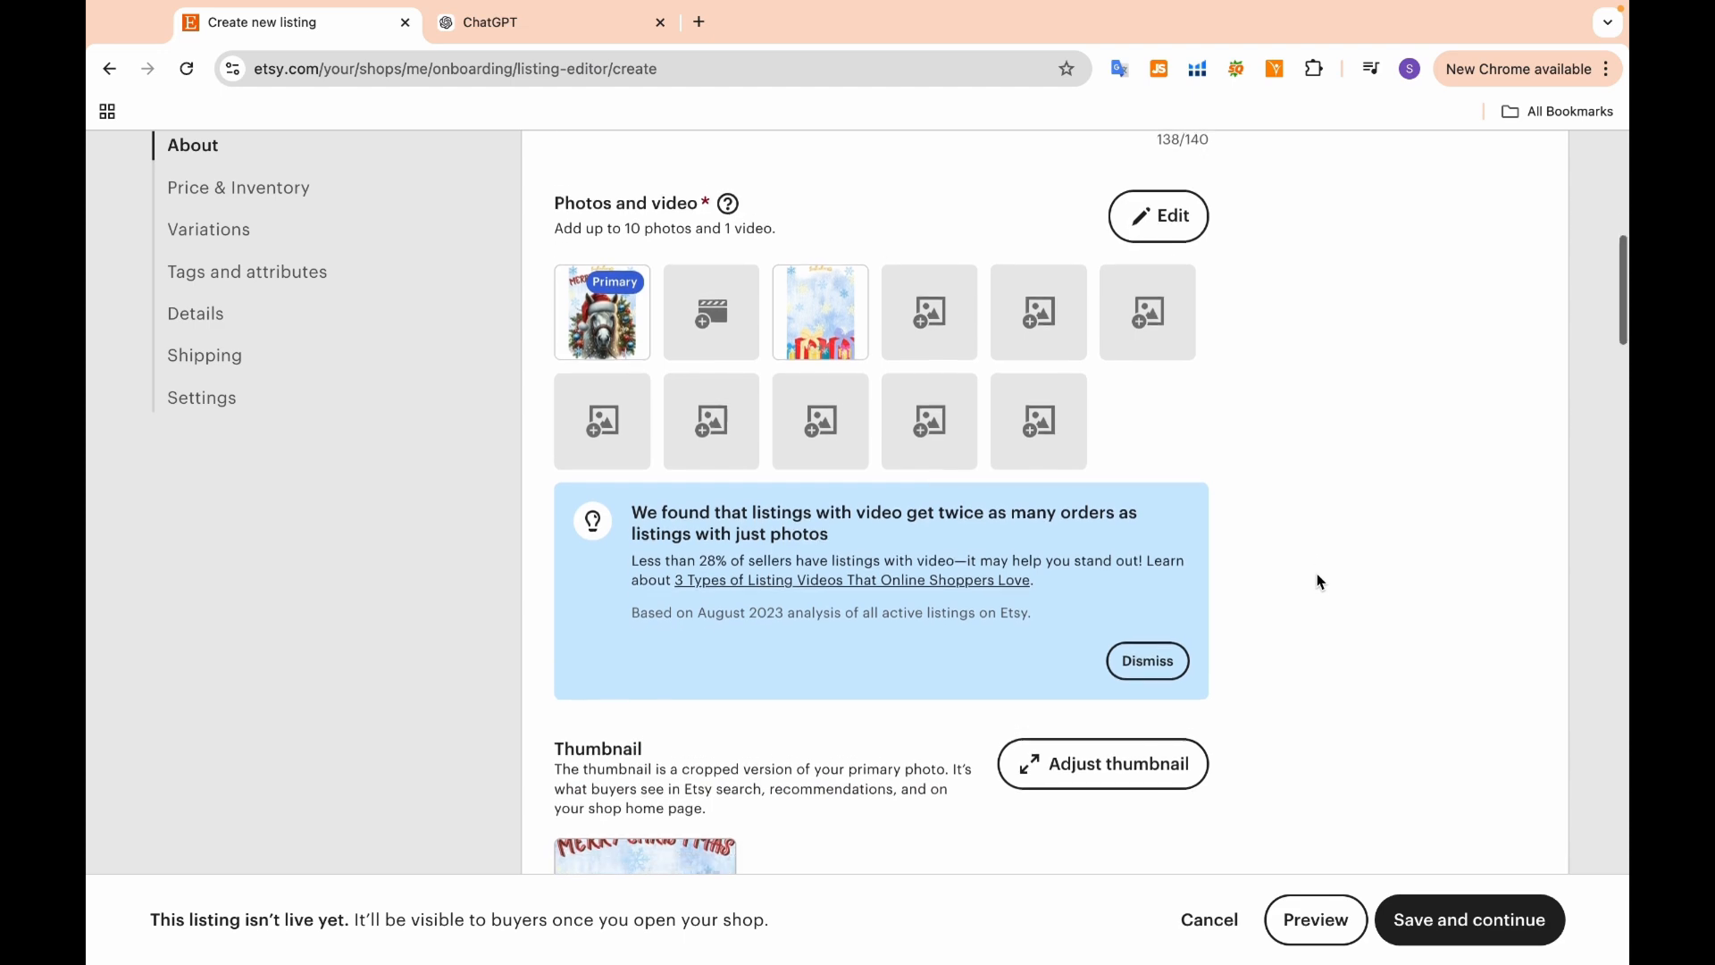
click(1102, 629)
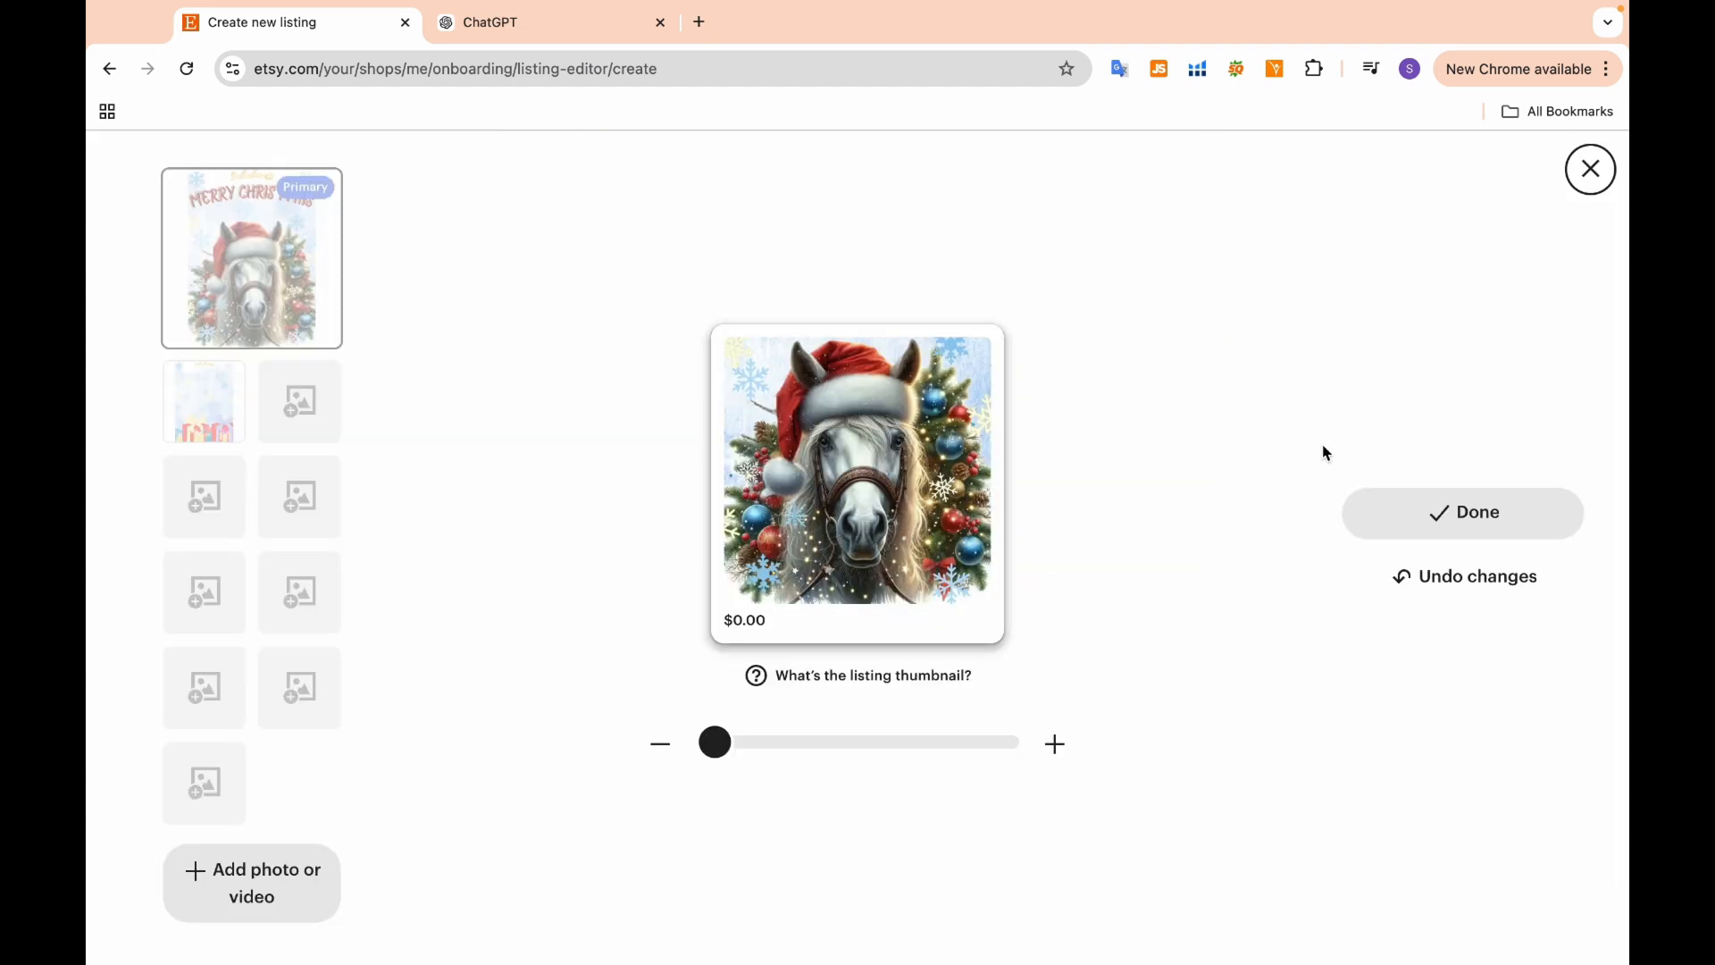
click(1376, 519)
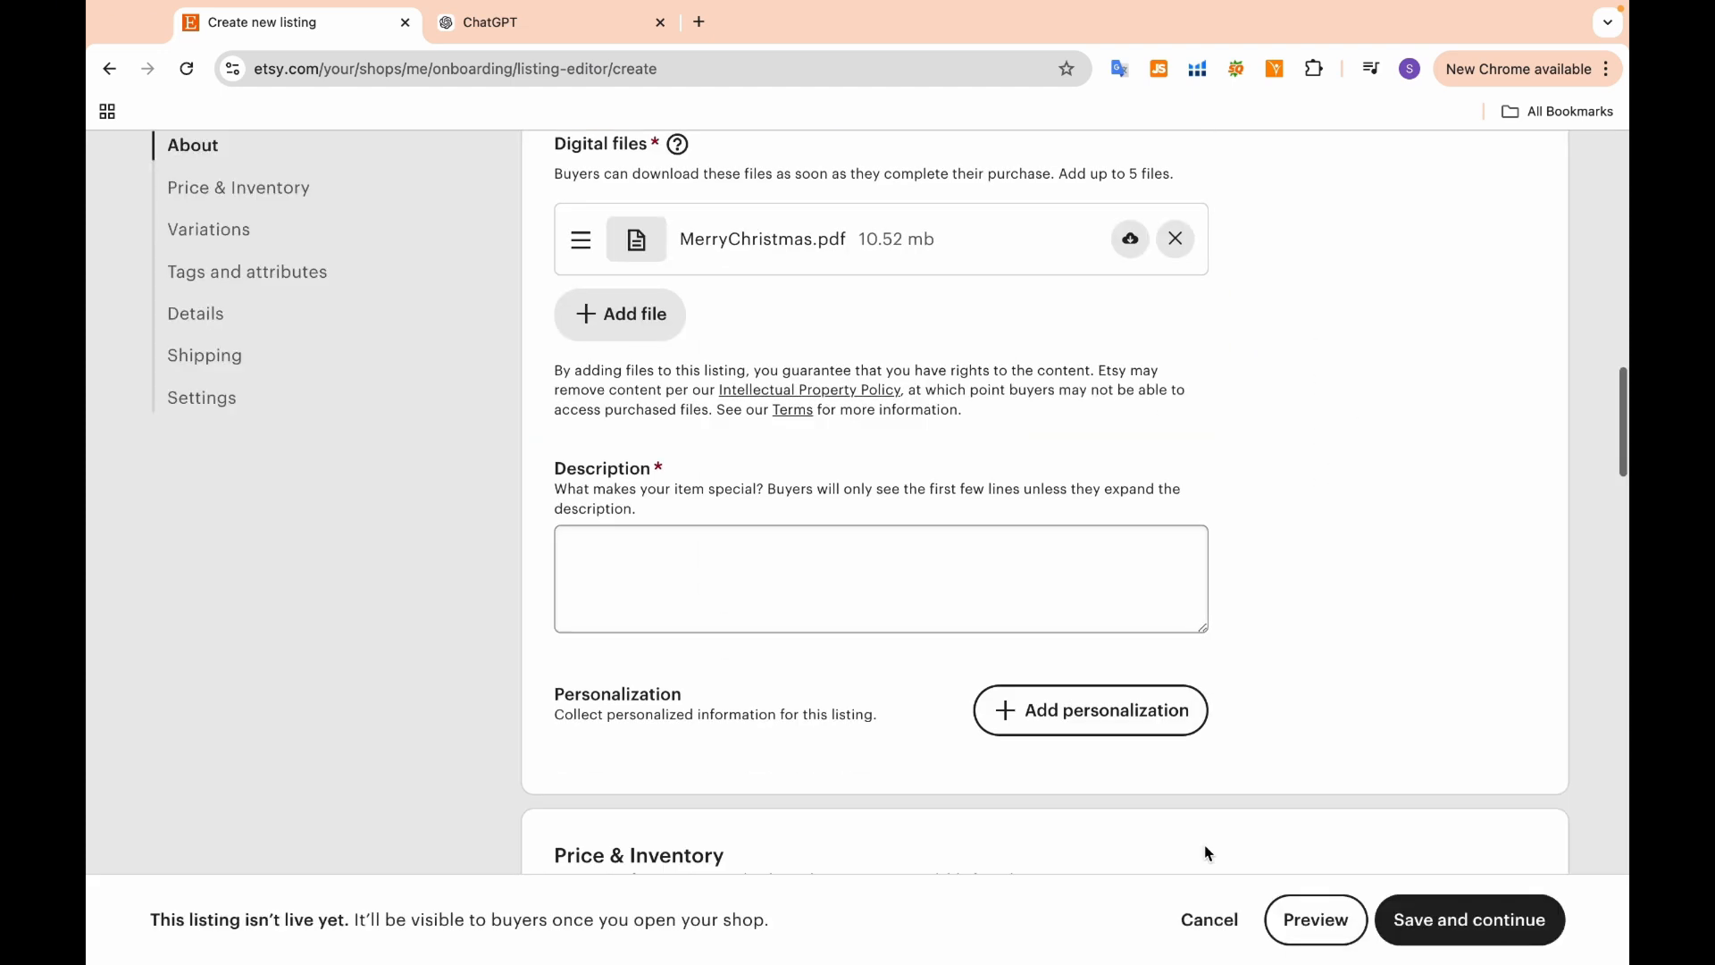
Look through the listing form's description, price and inventory, and tags and attributes fields
scroll(1206, 849, down, 2)
click(815, 530)
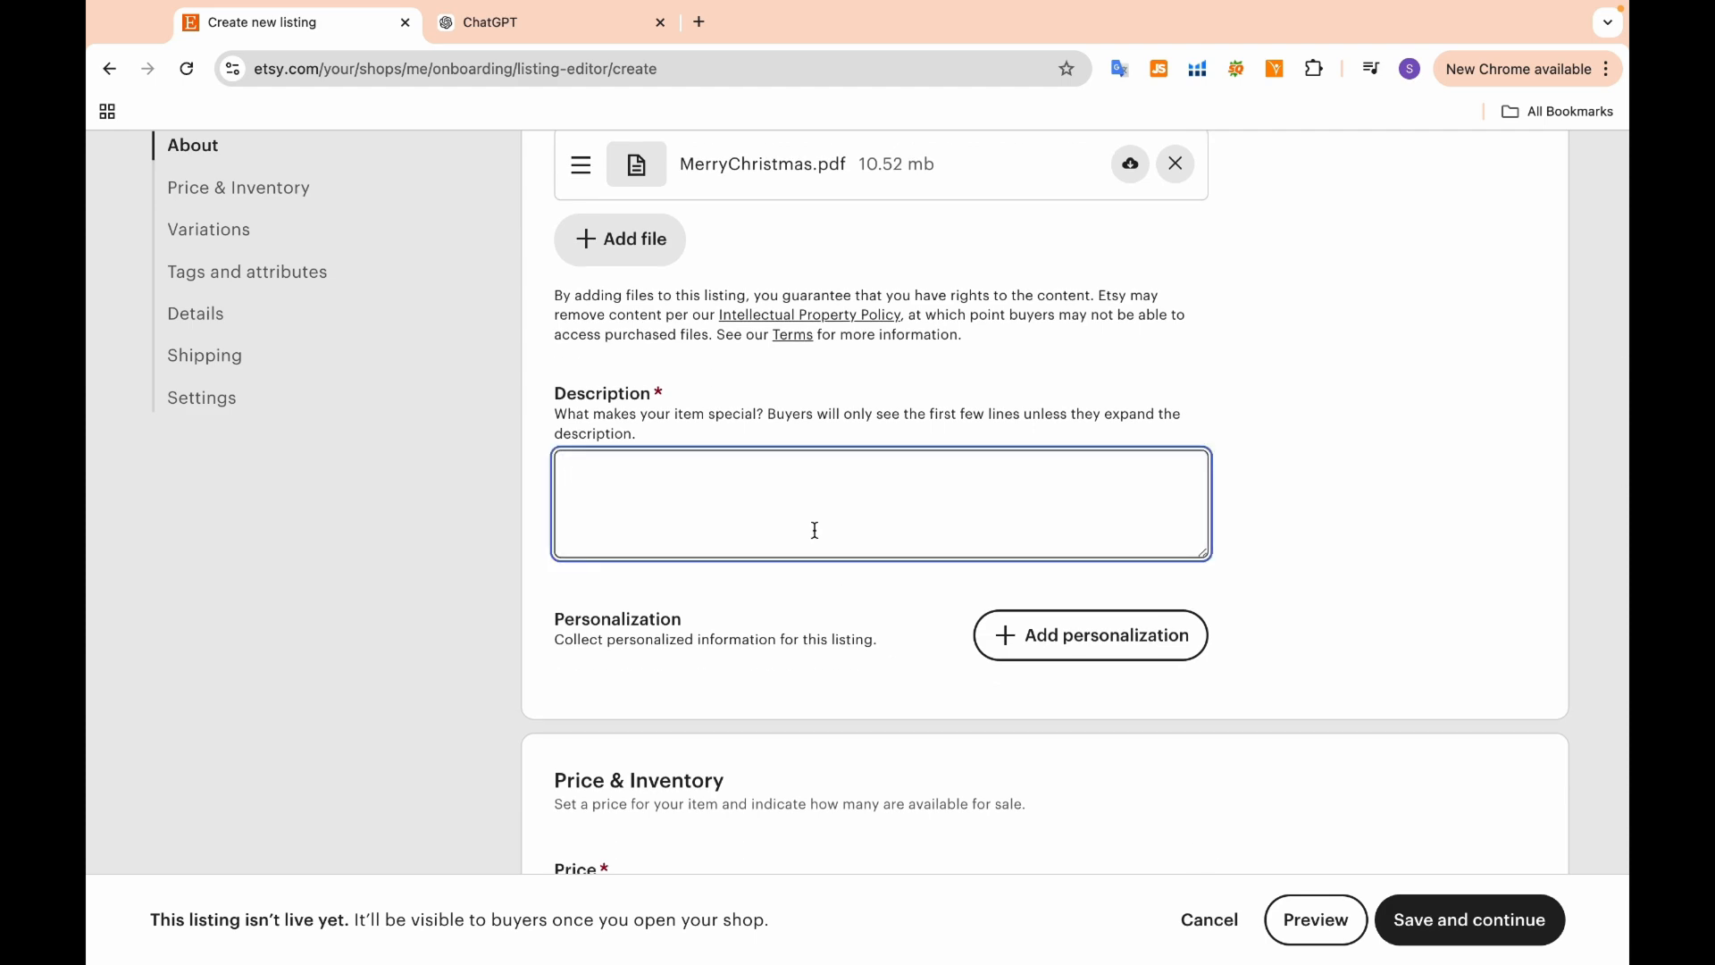
scroll(817, 534, down, 5)
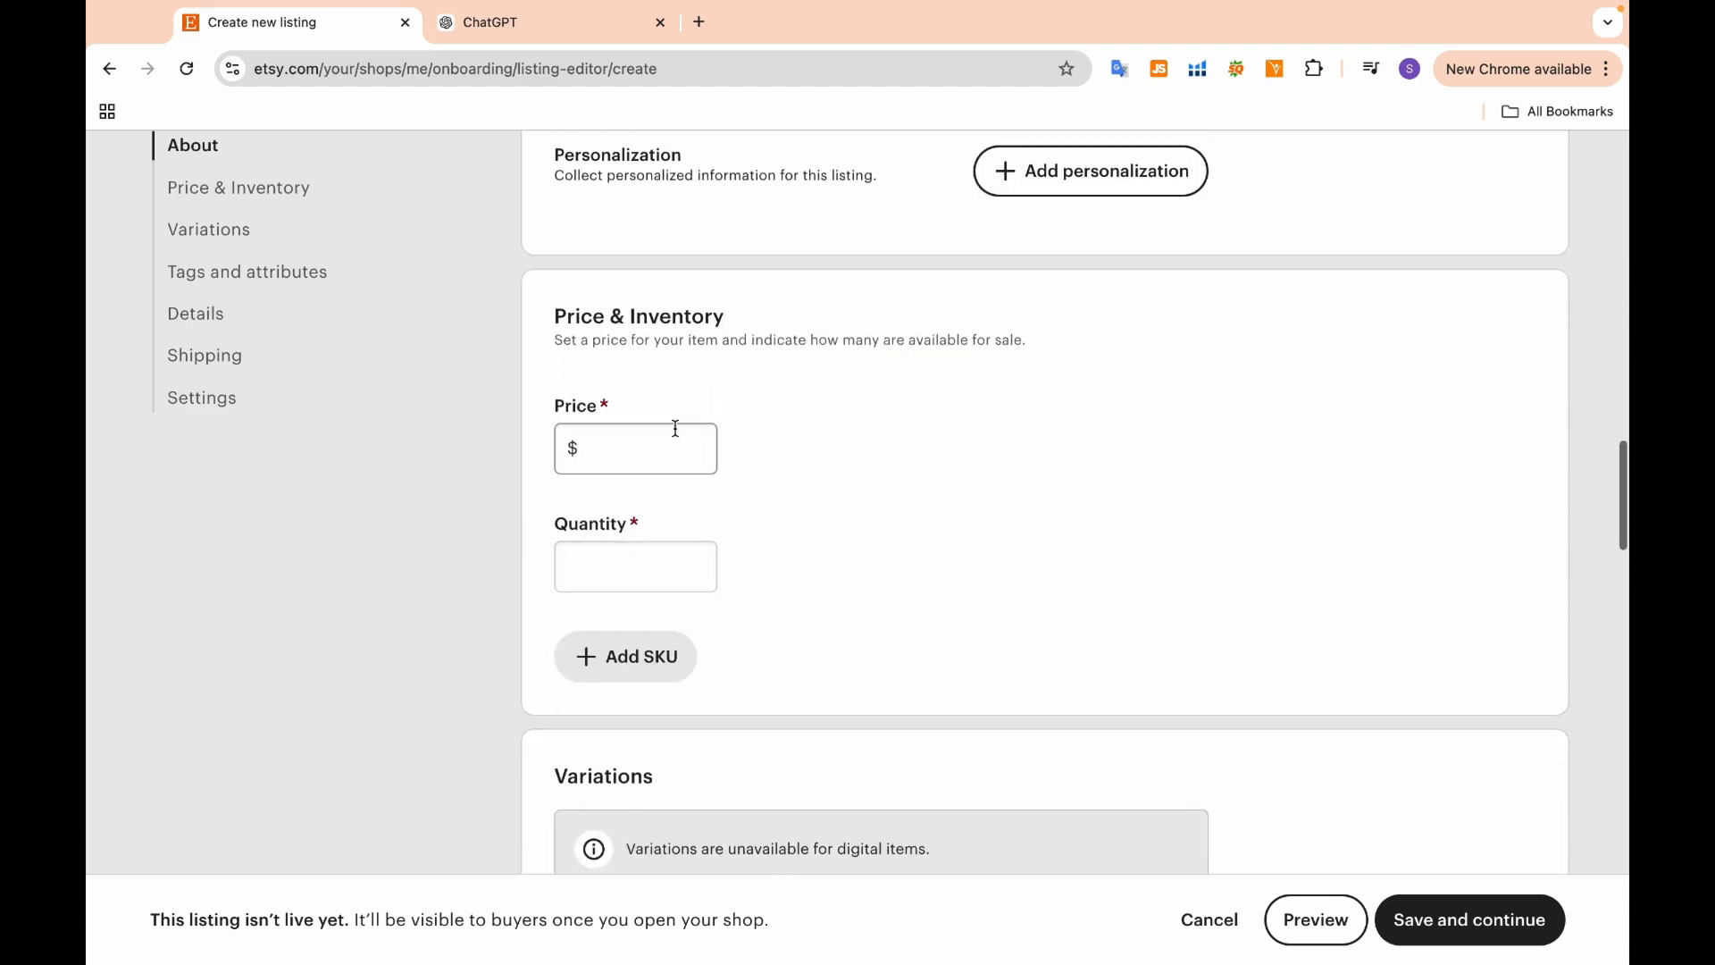
scroll(676, 447, down, 5)
scroll(676, 451, down, 5)
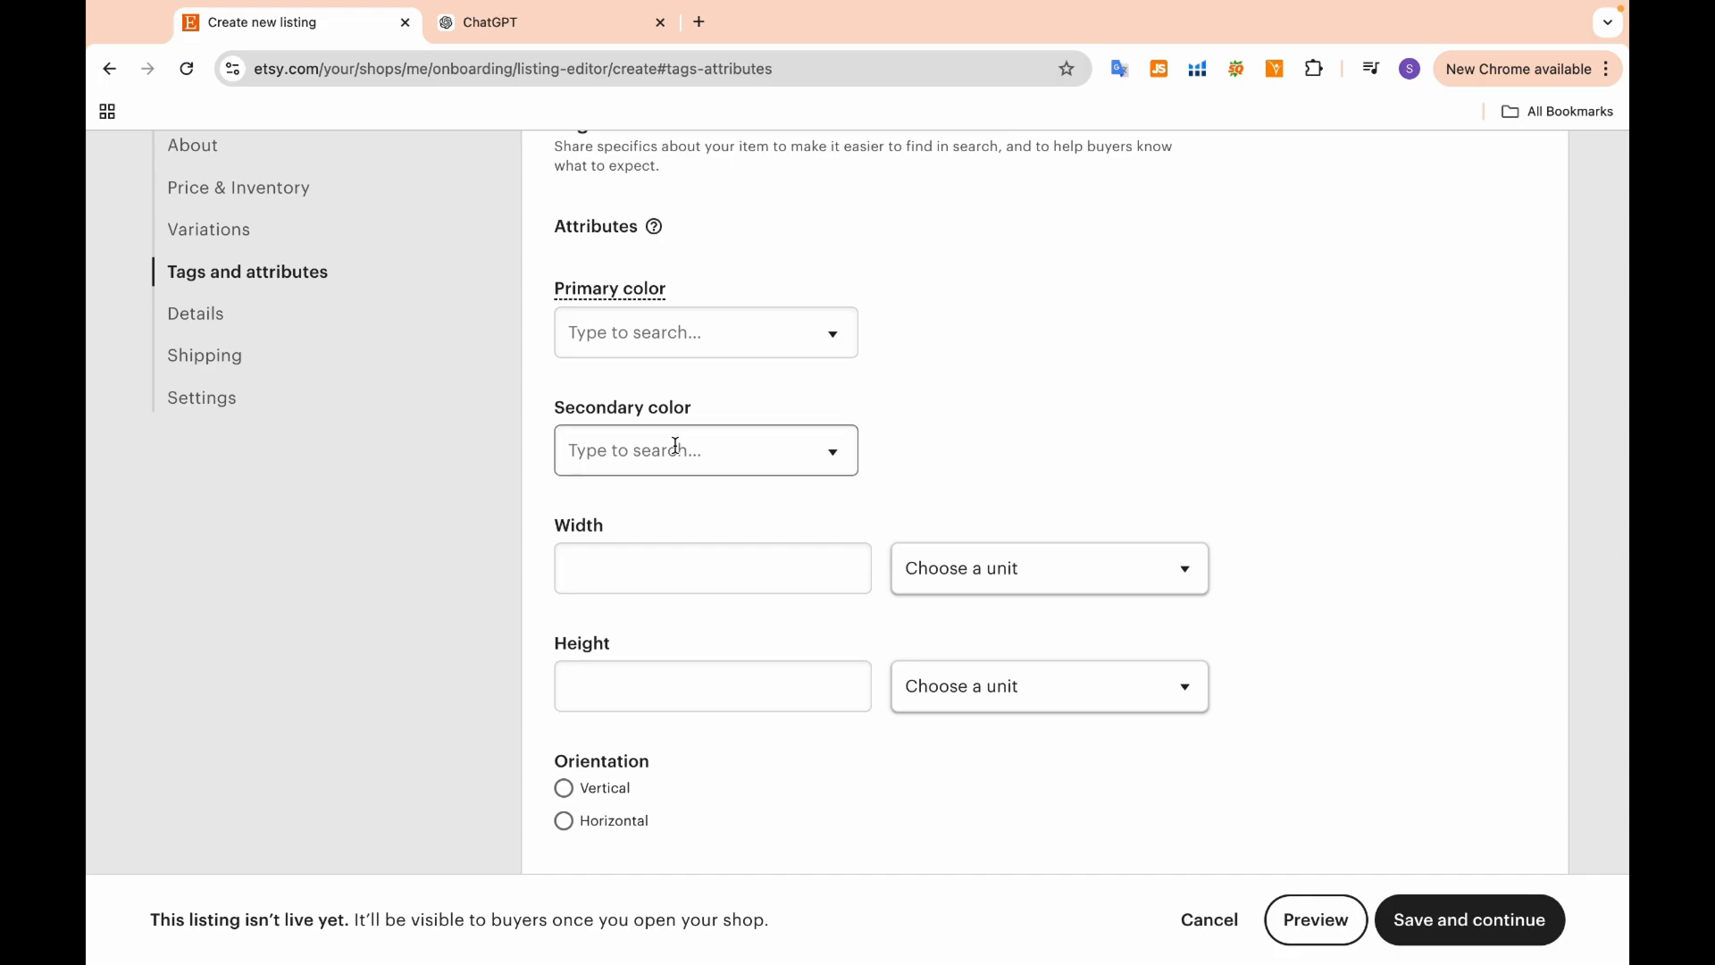